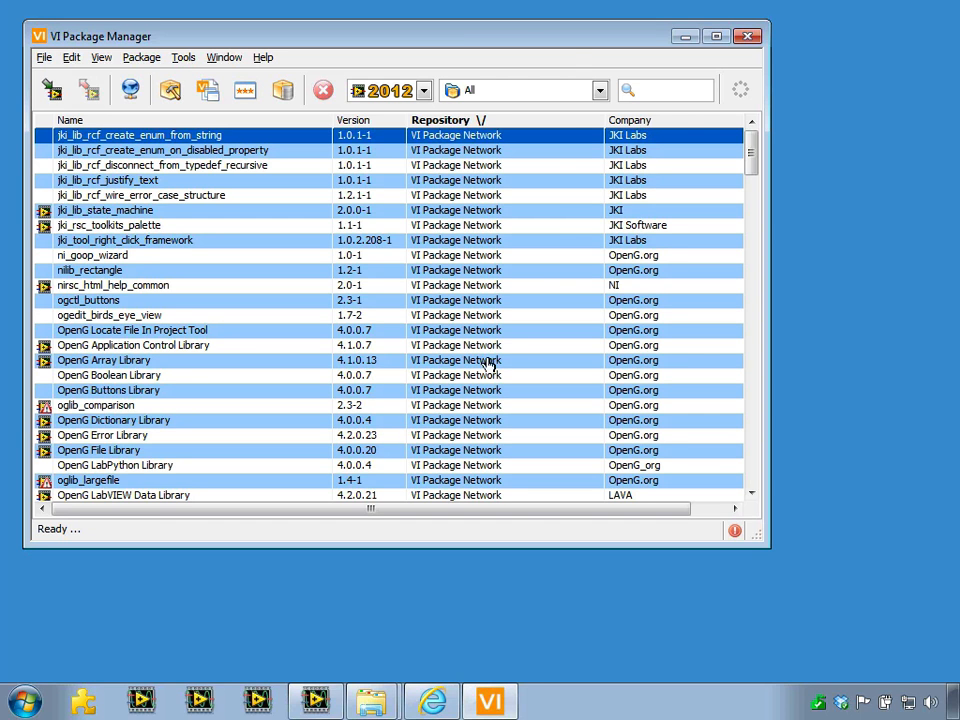
# - Switch to Internet Explorer and open the Ocean Optics 2000 4000 Series driver page from the popular drivers on the Instrument Driver Network
pyautogui.moveTo(562, 45); pyautogui.dragTo(558, 40)
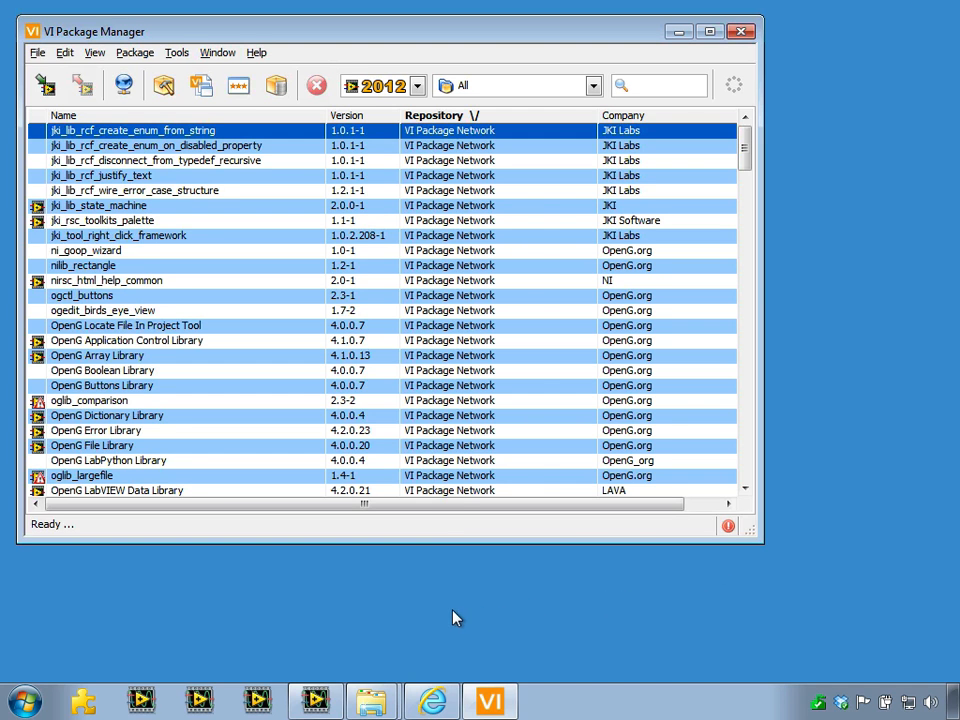
pyautogui.click(434, 701)
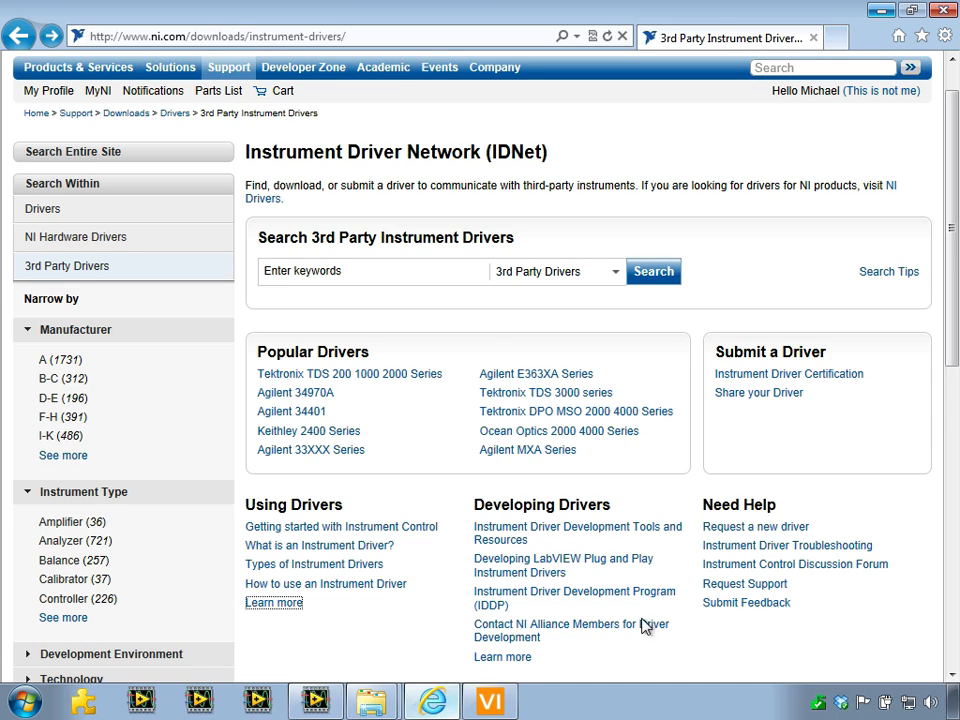
pyautogui.scroll(-1, 950, 250)
pyautogui.moveTo(945, 367); pyautogui.dragTo(945, 311)
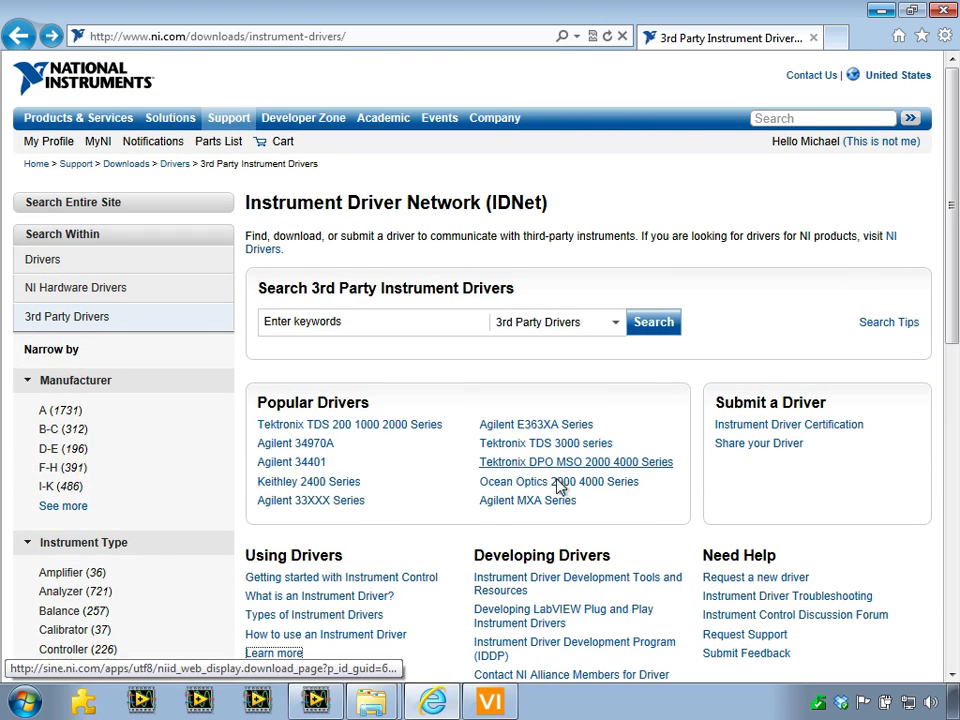
pyautogui.click(500, 492)
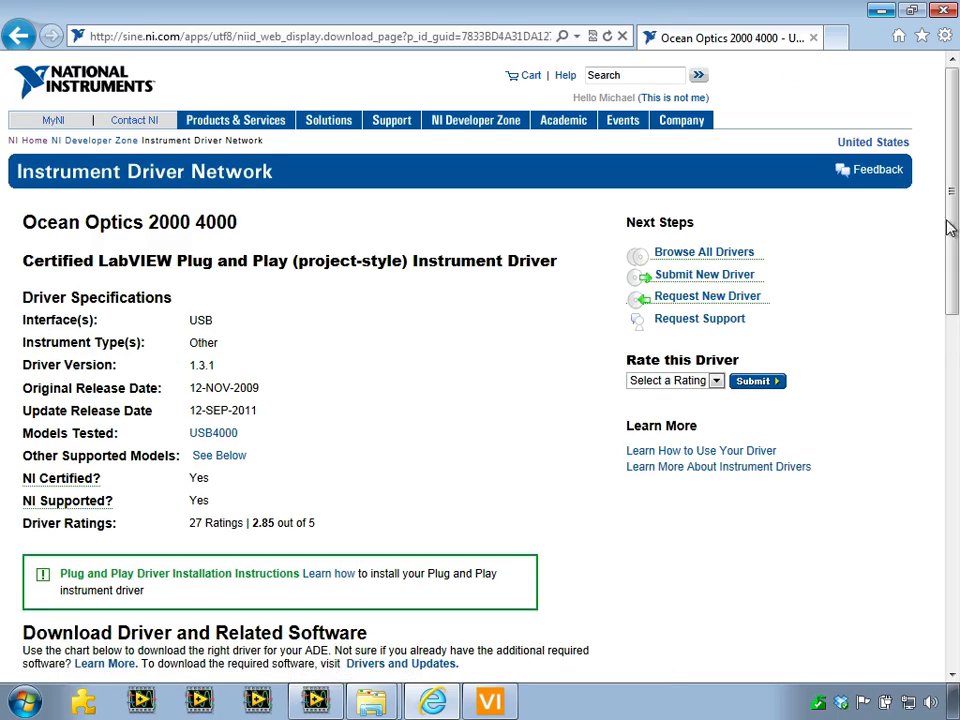
# - Download the LabVIEW 2010 version of the driver as ocean_optics_2000_4000.zip into the _CodeDemo\IDNet Download folder
pyautogui.scroll(-2, 936, 257)
pyautogui.scroll(-3, 949, 270)
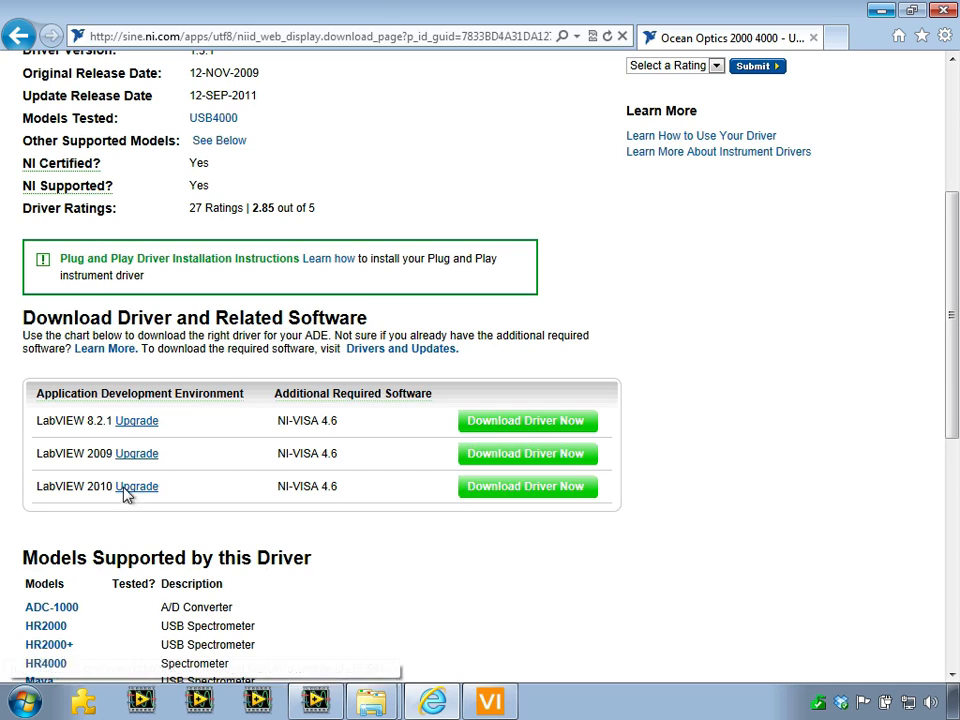
pyautogui.click(528, 487)
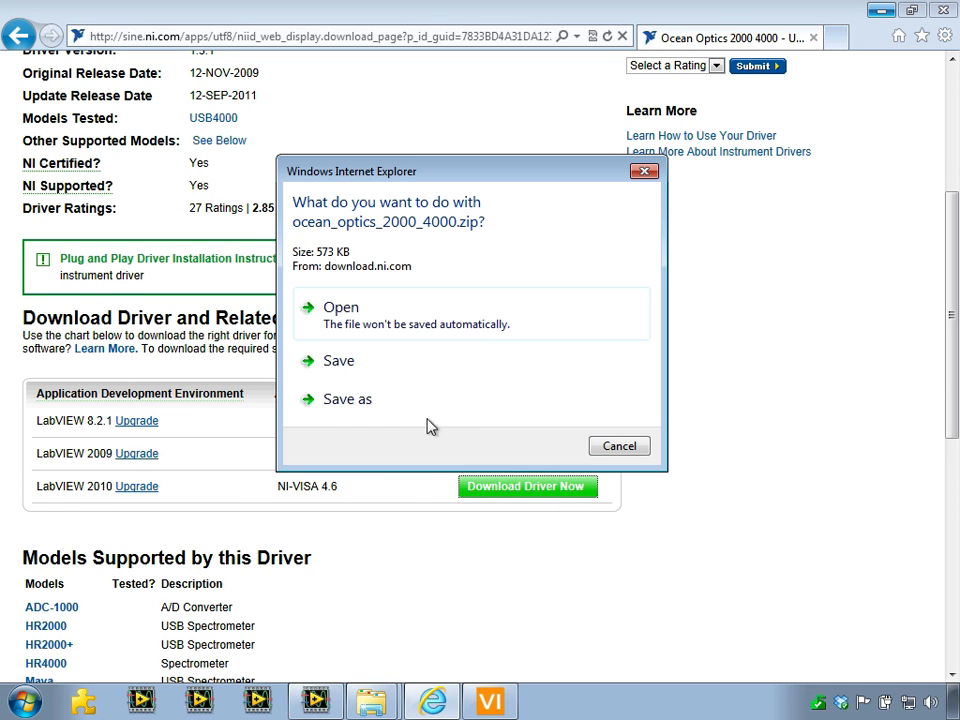
pyautogui.click(343, 402)
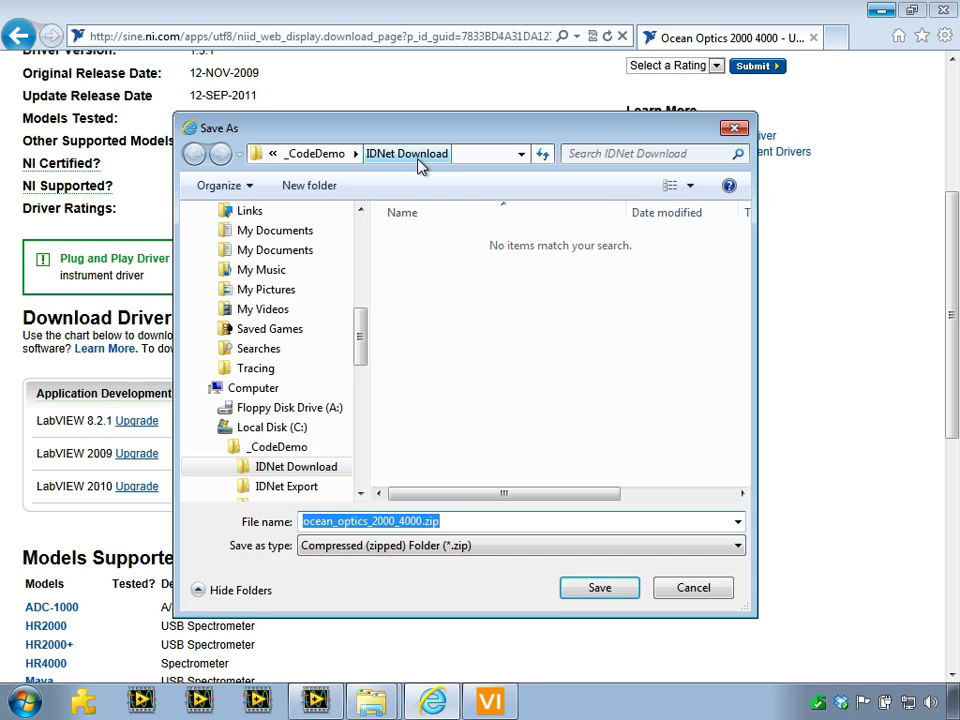
pyautogui.click(467, 163)
pyautogui.click(515, 424)
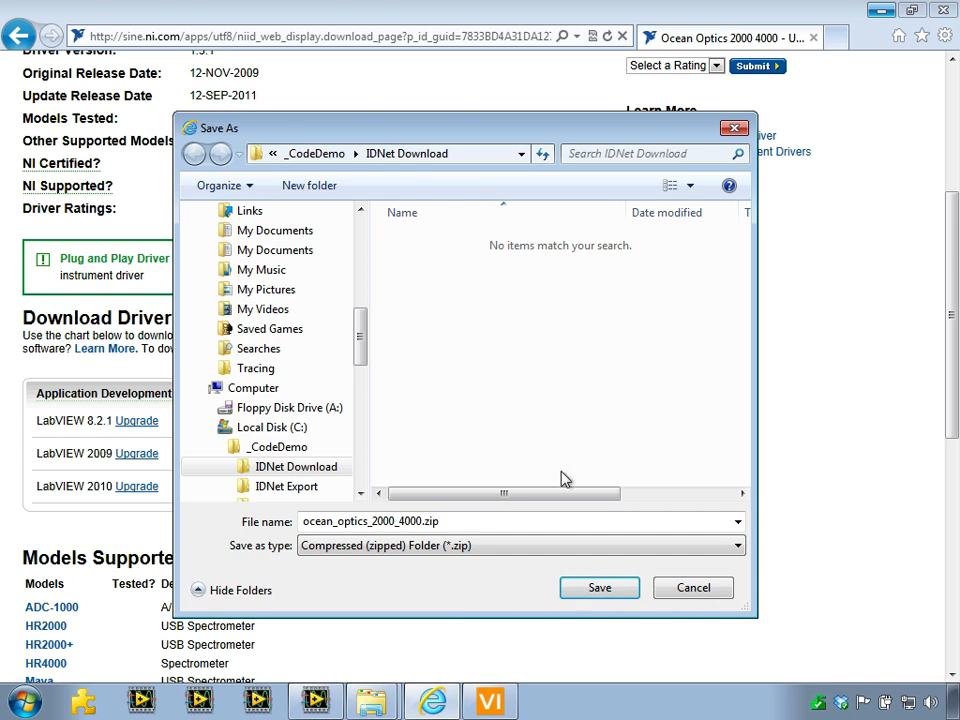
pyautogui.click(622, 586)
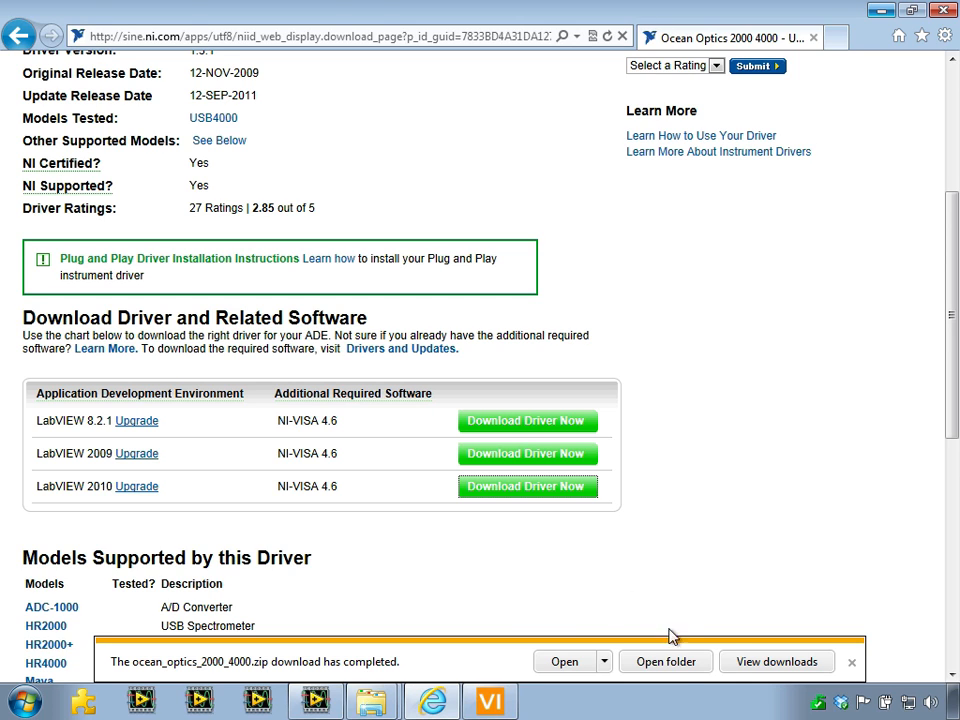
# - Open the download folder, examine the Ocean Optics 2000 4000 contents inside the zip file, and close the folder window
pyautogui.click(670, 662)
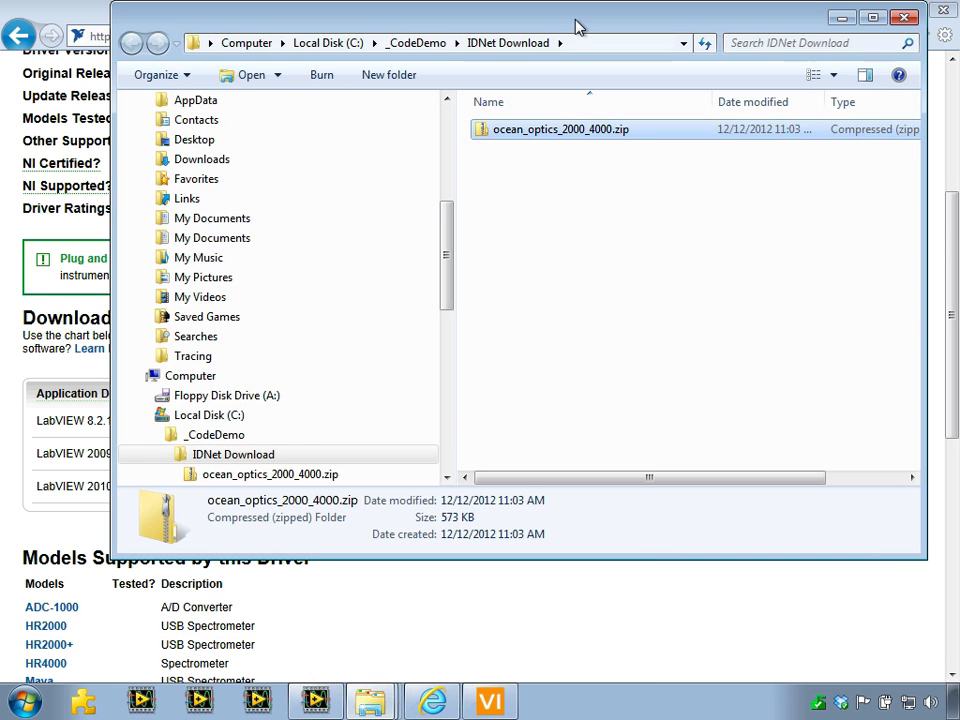
pyautogui.moveTo(574, 30); pyautogui.dragTo(546, 80)
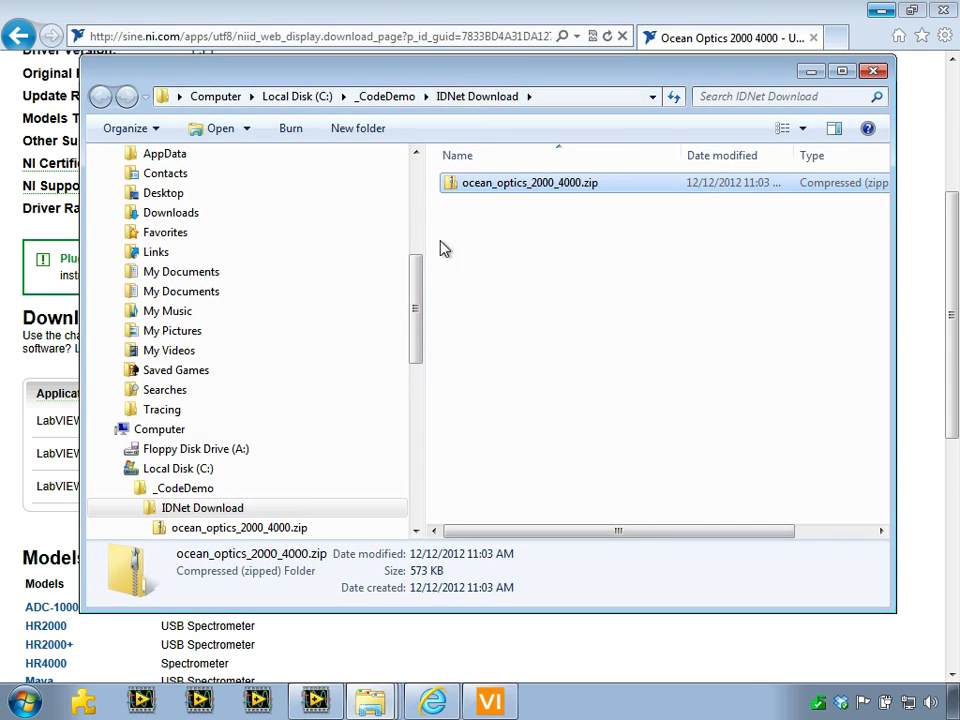
pyautogui.moveTo(426, 249); pyautogui.dragTo(345, 249)
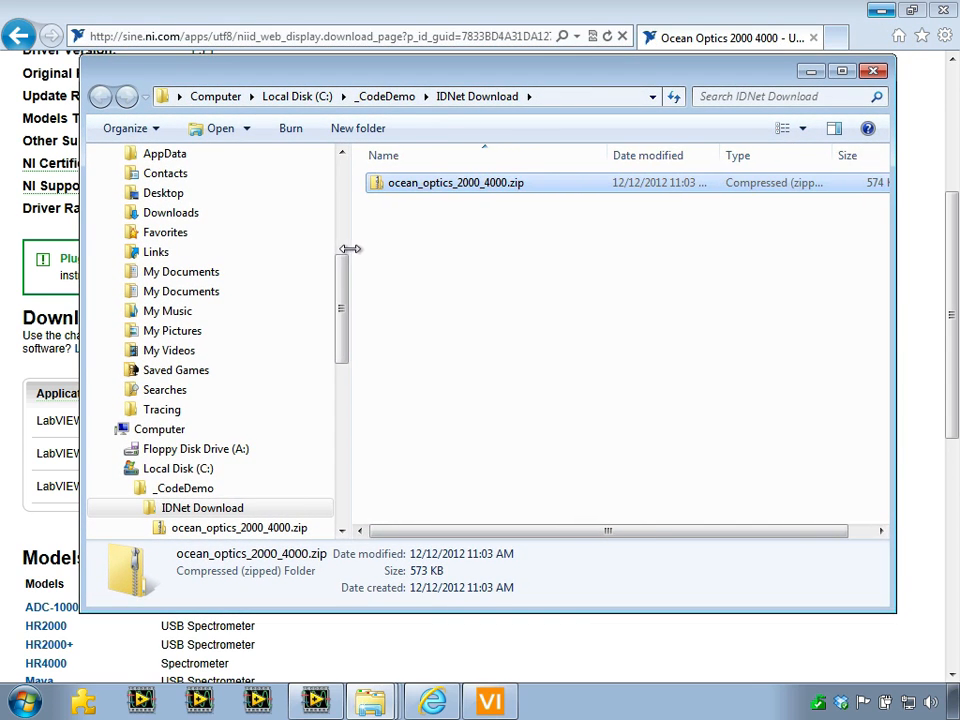
pyautogui.doubleClick(440, 184)
pyautogui.doubleClick(442, 185)
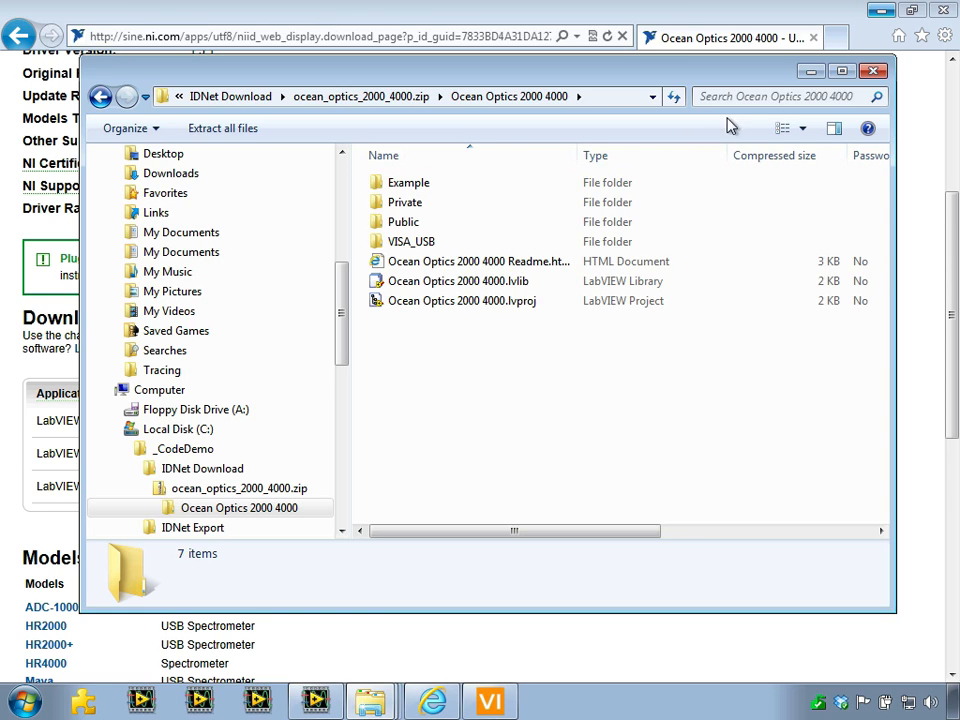
pyautogui.click(875, 72)
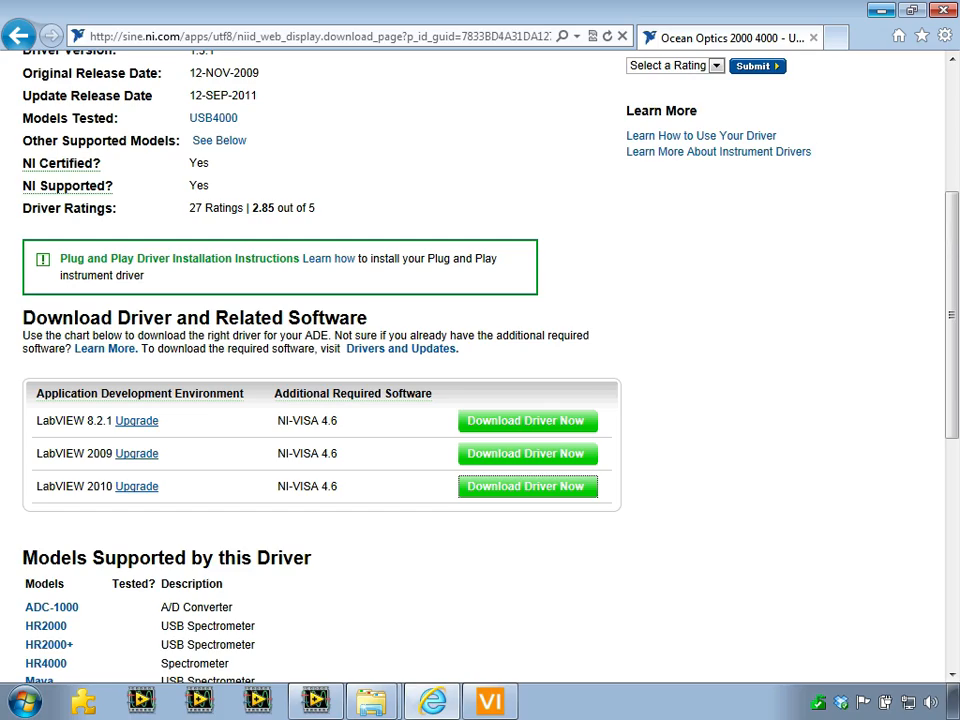
# - Return to VI Package Manager and open the VI Package Builder
pyautogui.scroll(1, 934, 223)
pyautogui.scroll(3, 480, 360)
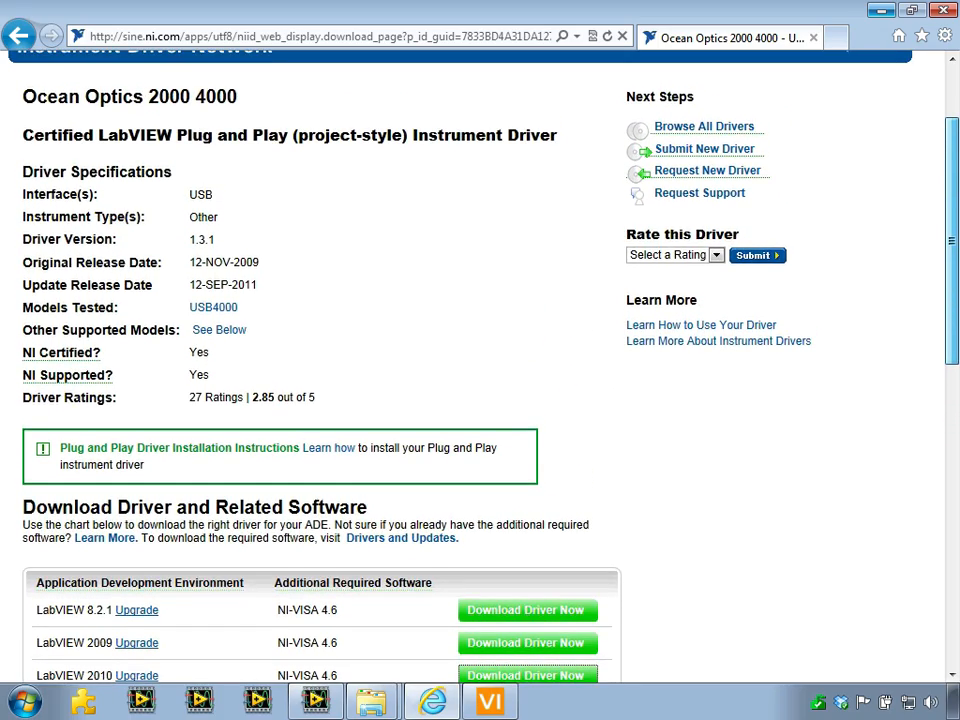
pyautogui.scroll(3, 922, 125)
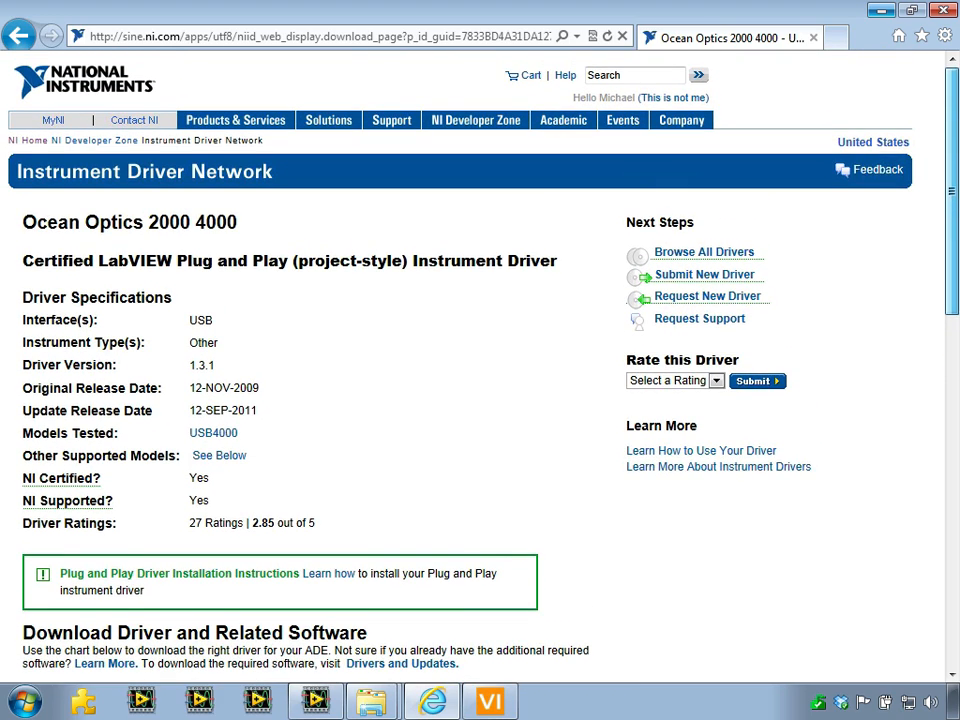
pyautogui.click(883, 12)
pyautogui.moveTo(617, 38); pyautogui.dragTo(620, 47)
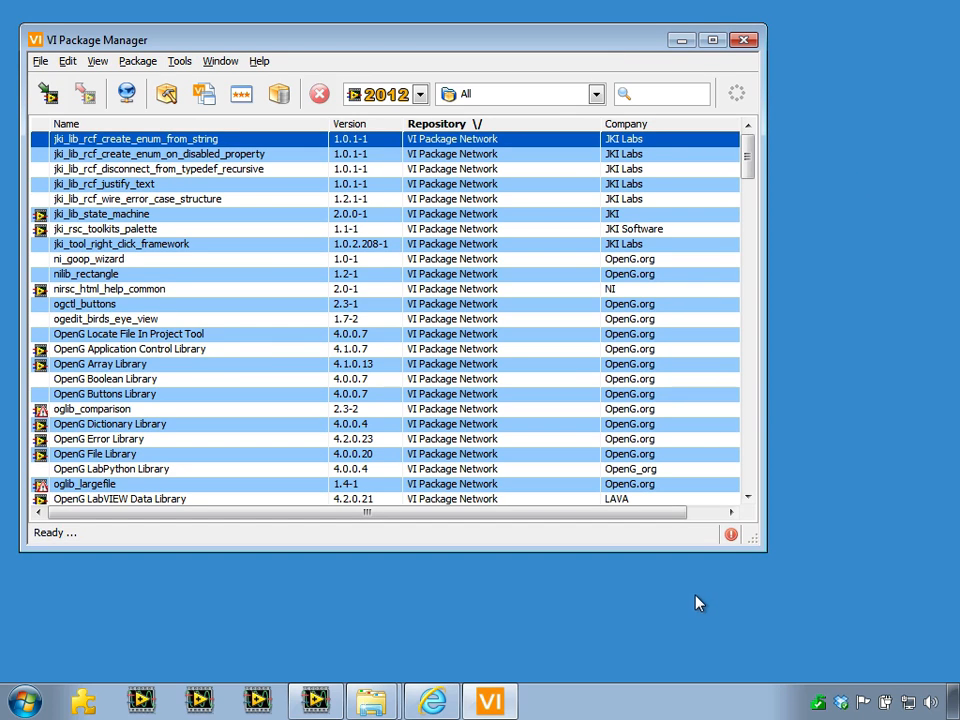
pyautogui.click(168, 94)
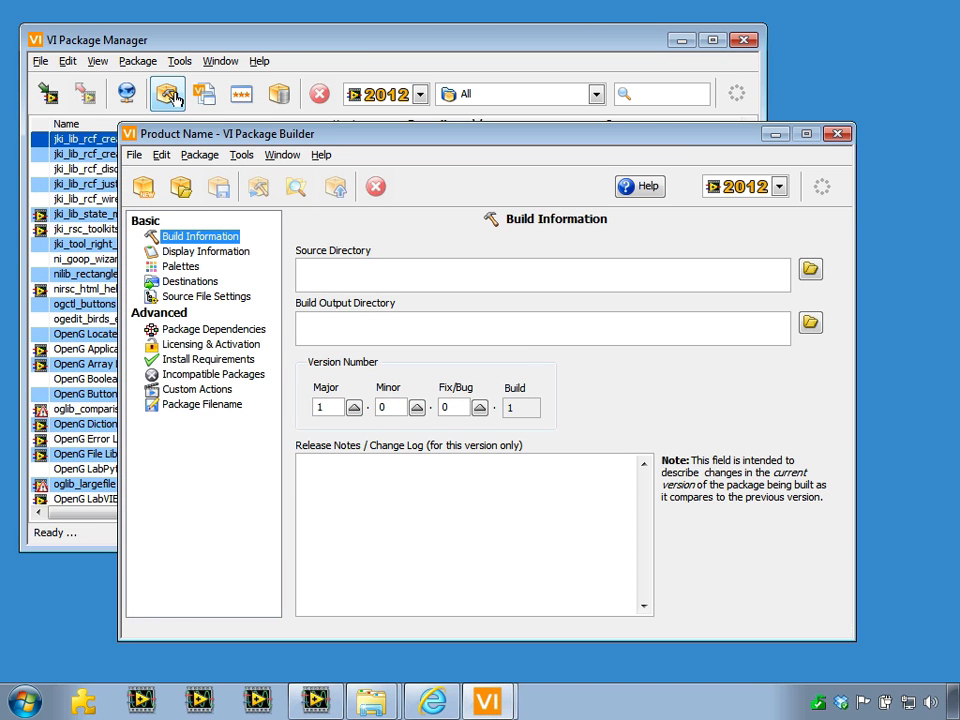
# - Start importing an IDNet instrument driver and choose ocean_optics_2000_4000.zip from the IDNet Download folder as the source
pyautogui.click(241, 155)
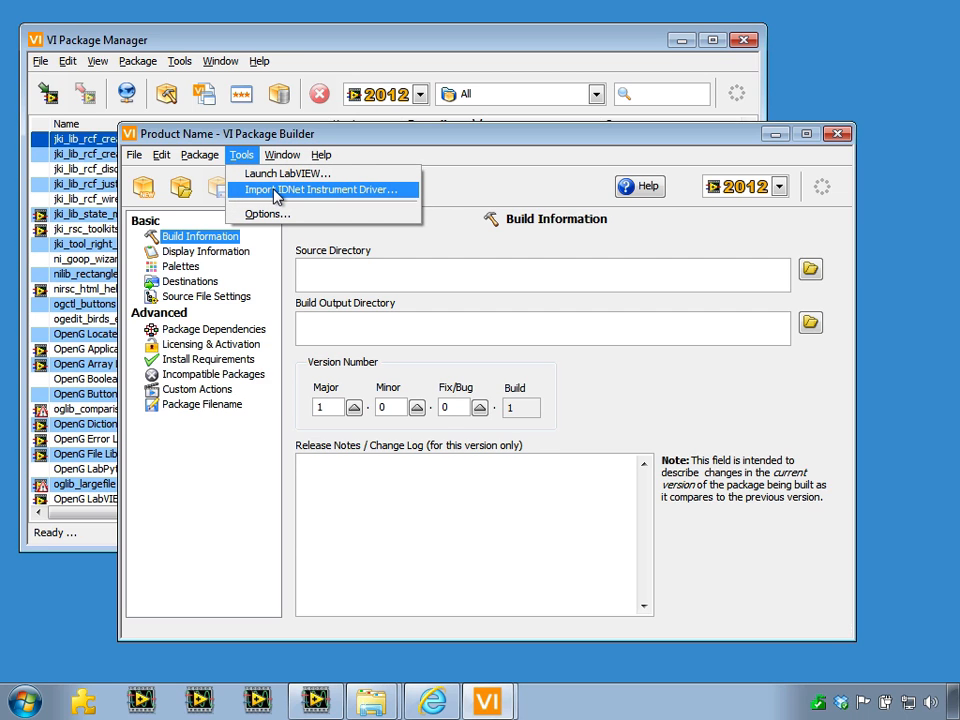
pyautogui.click(274, 188)
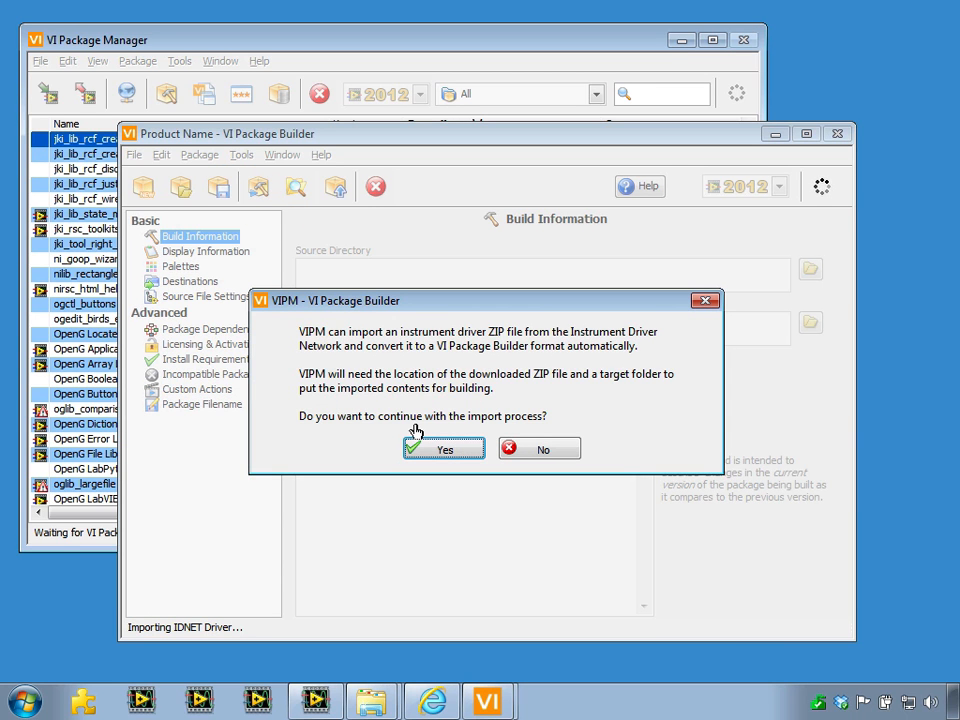
pyautogui.click(442, 452)
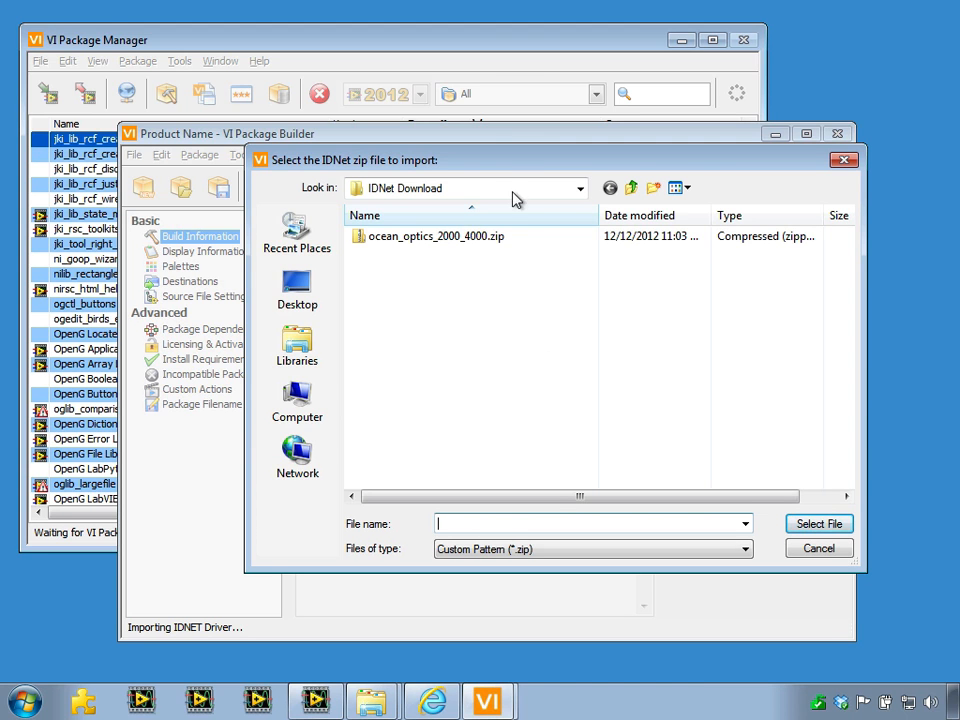
pyautogui.moveTo(506, 171); pyautogui.dragTo(505, 203)
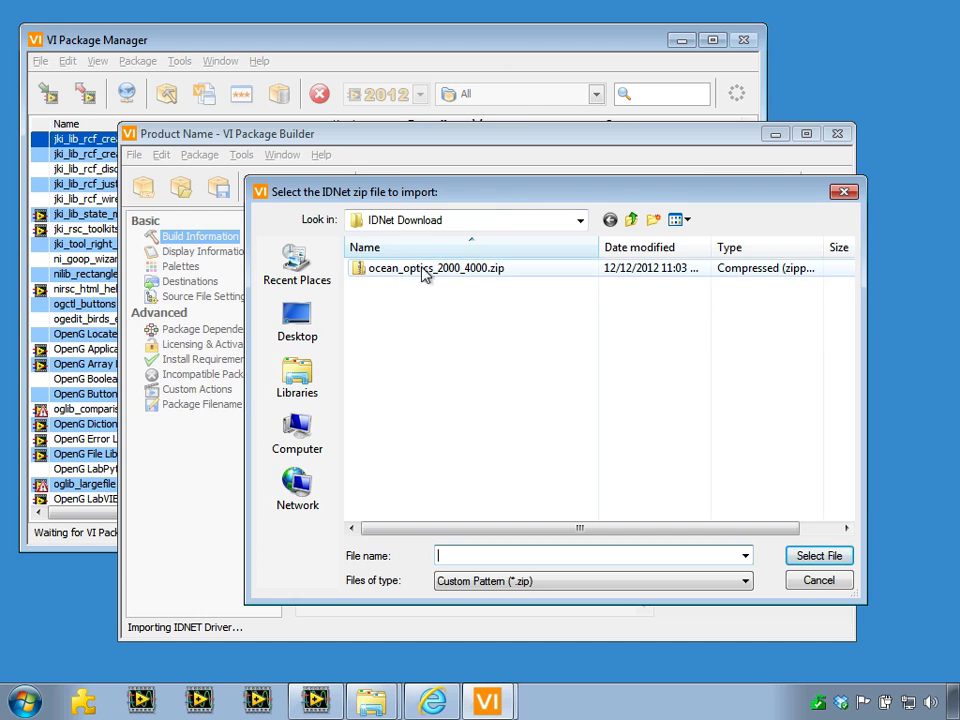
pyautogui.click(435, 268)
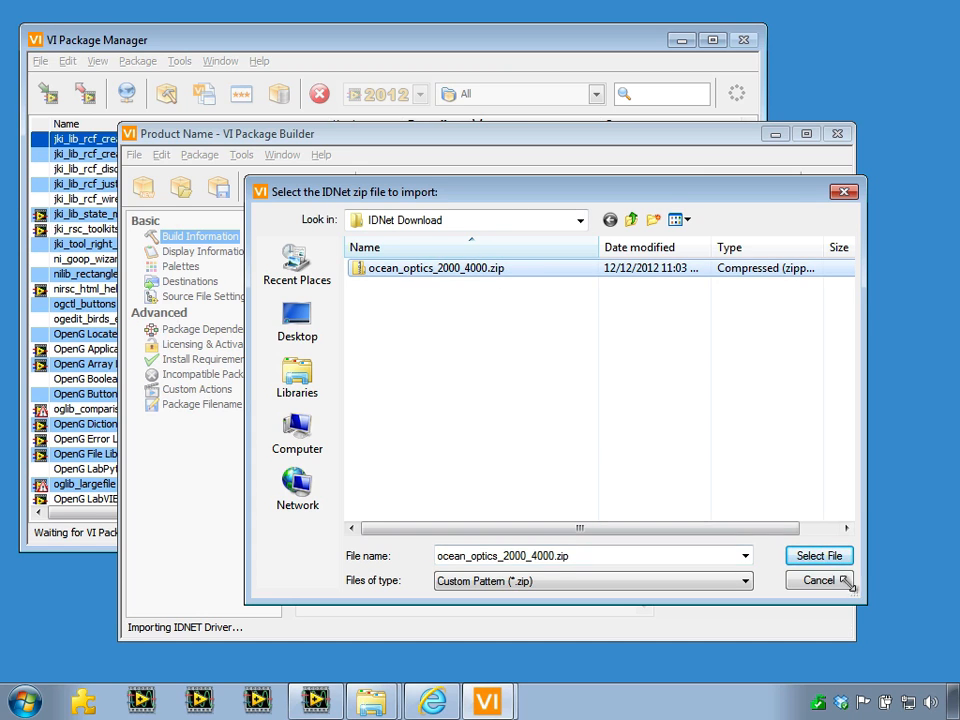
pyautogui.click(815, 557)
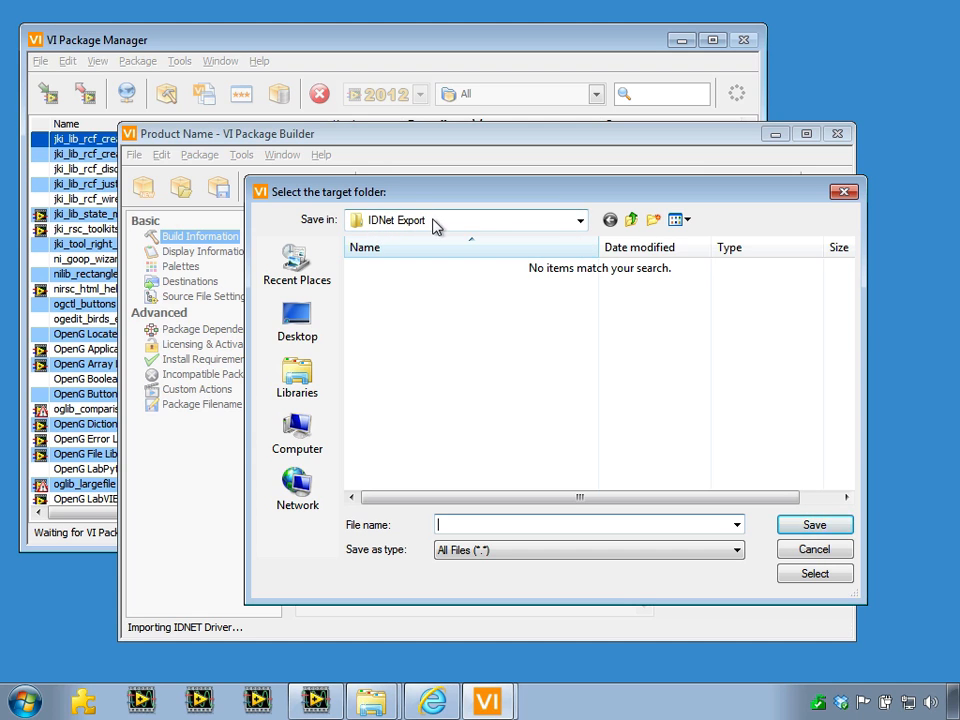
# - Import the driver into the IDNet Export target folder and open its build settings instead of building the package
pyautogui.click(580, 224)
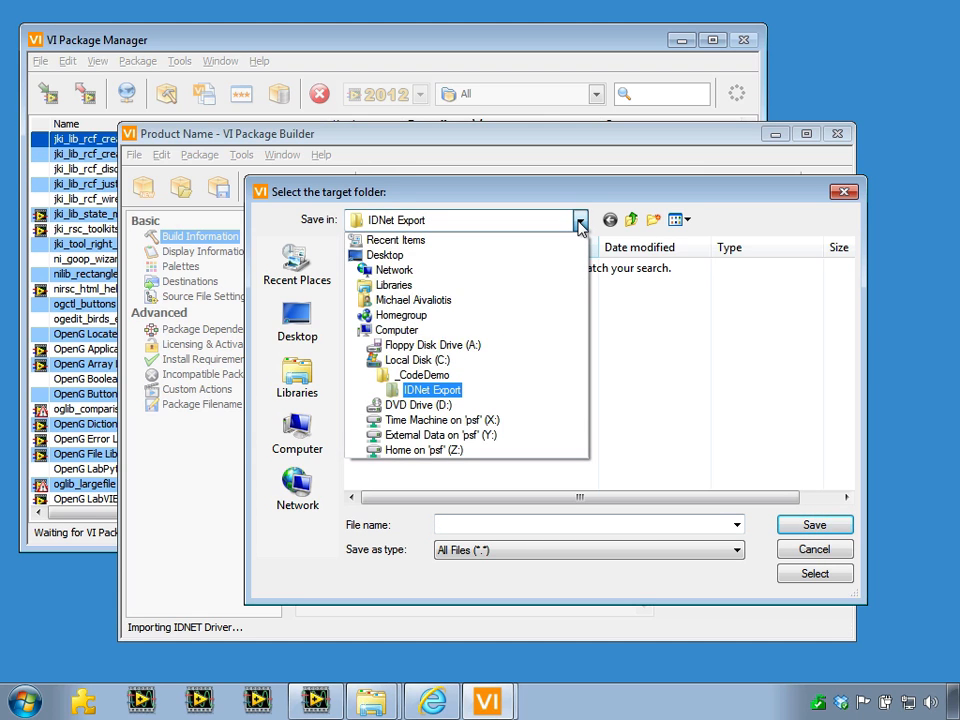
pyautogui.click(580, 224)
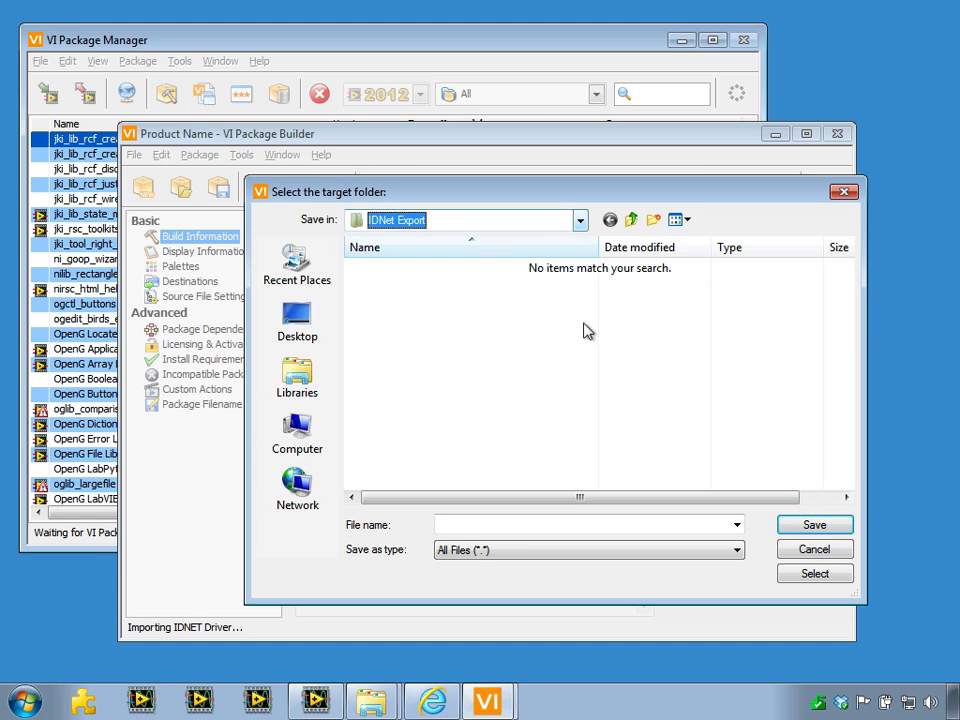
pyautogui.click(814, 574)
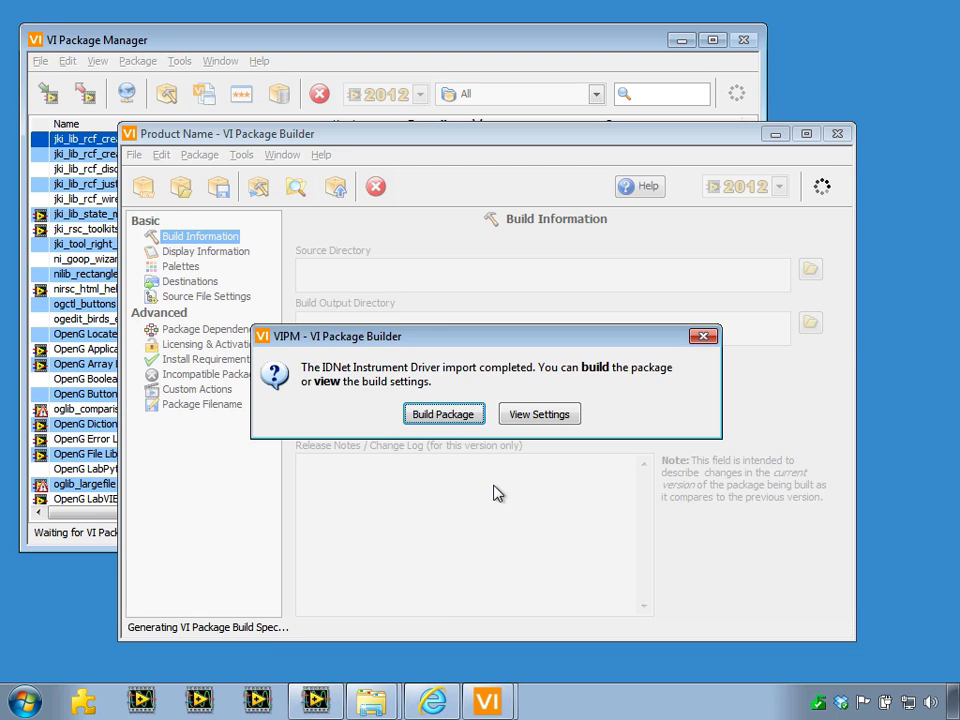
pyautogui.click(519, 416)
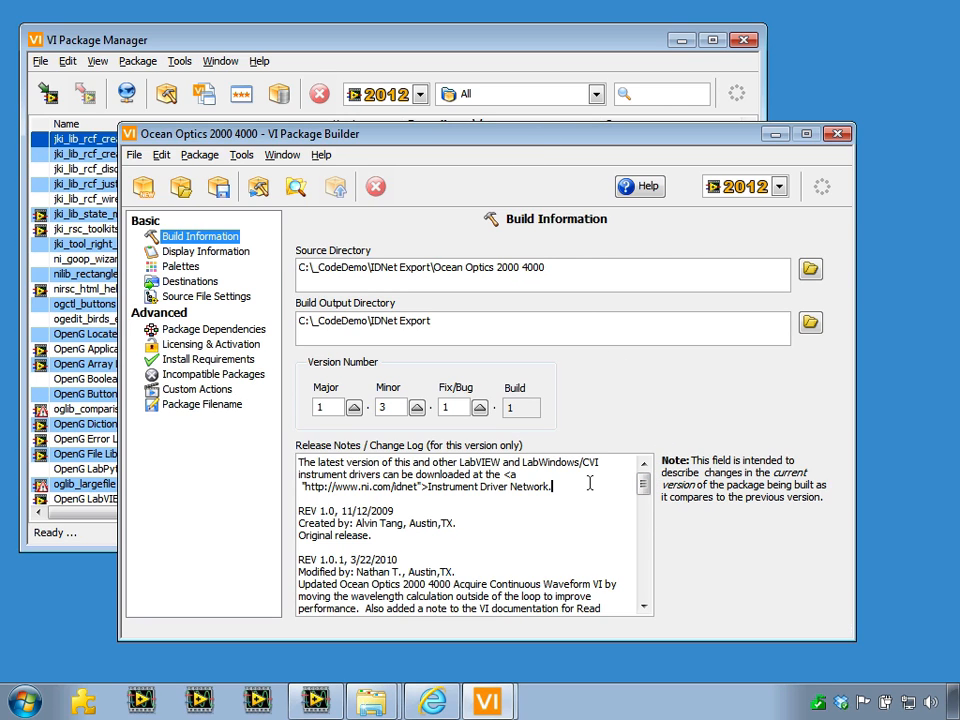
# - Review the source directory and release notes in the imported build information, and bring up the package's palette settings
pyautogui.click(549, 266)
pyautogui.moveTo(643, 484); pyautogui.dragTo(647, 455)
pyautogui.click(182, 268)
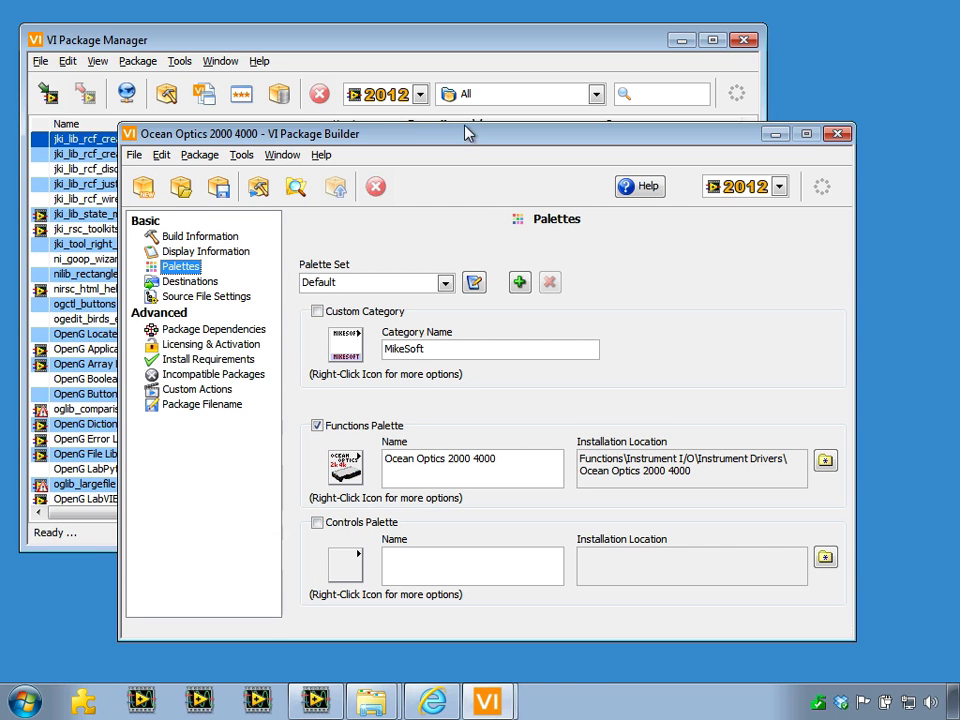
pyautogui.moveTo(467, 134); pyautogui.dragTo(464, 120)
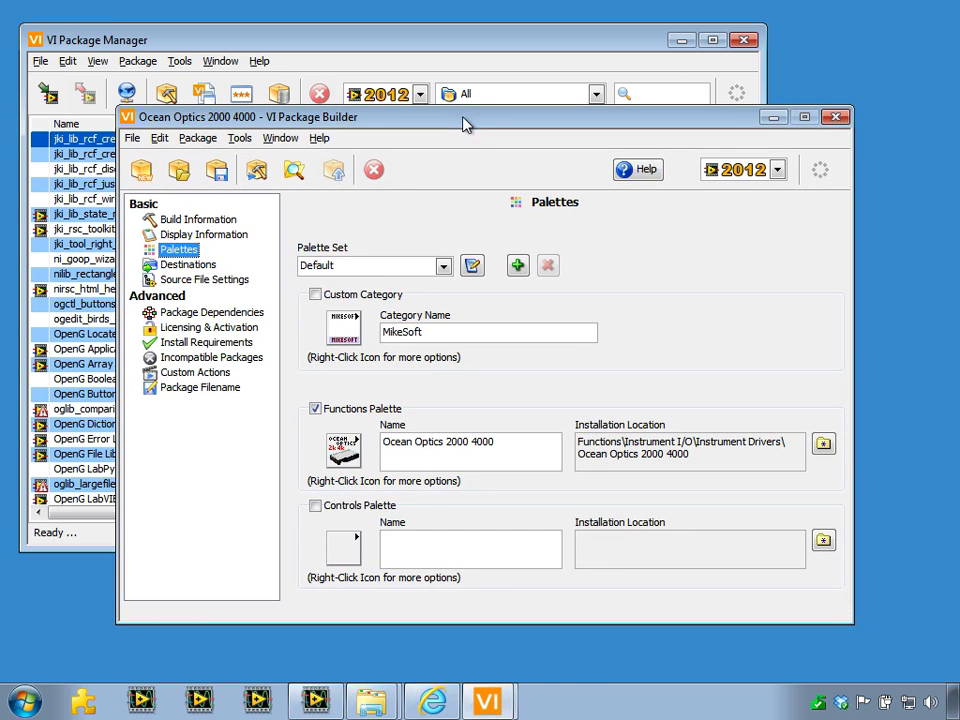
# - Preview the Ocean Optics 2000 4000 functions palette, examine its Data and Advanced subpalettes, and return to the palette's top level
pyautogui.click(343, 450)
pyautogui.moveTo(377, 458); pyautogui.dragTo(473, 387)
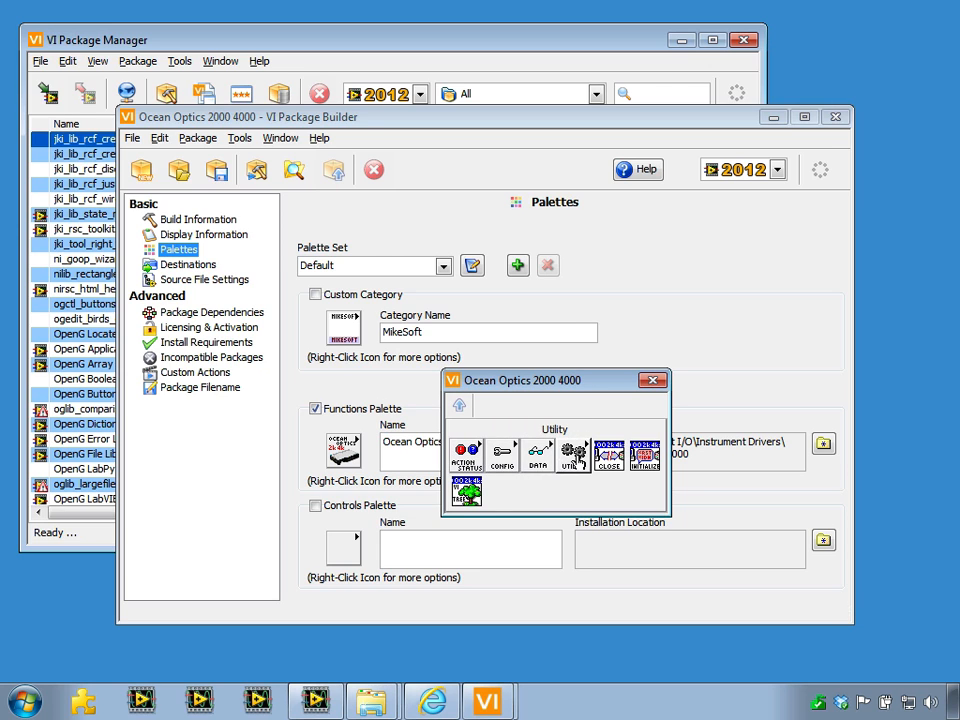
pyautogui.moveTo(543, 385); pyautogui.dragTo(495, 372)
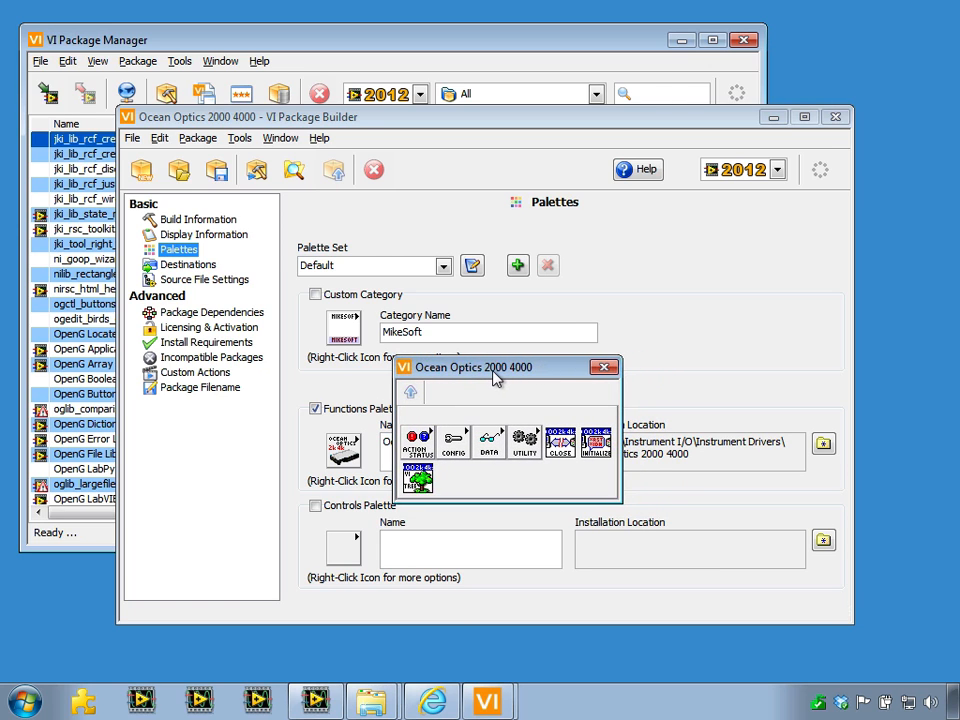
pyautogui.click(489, 440)
pyautogui.click(420, 444)
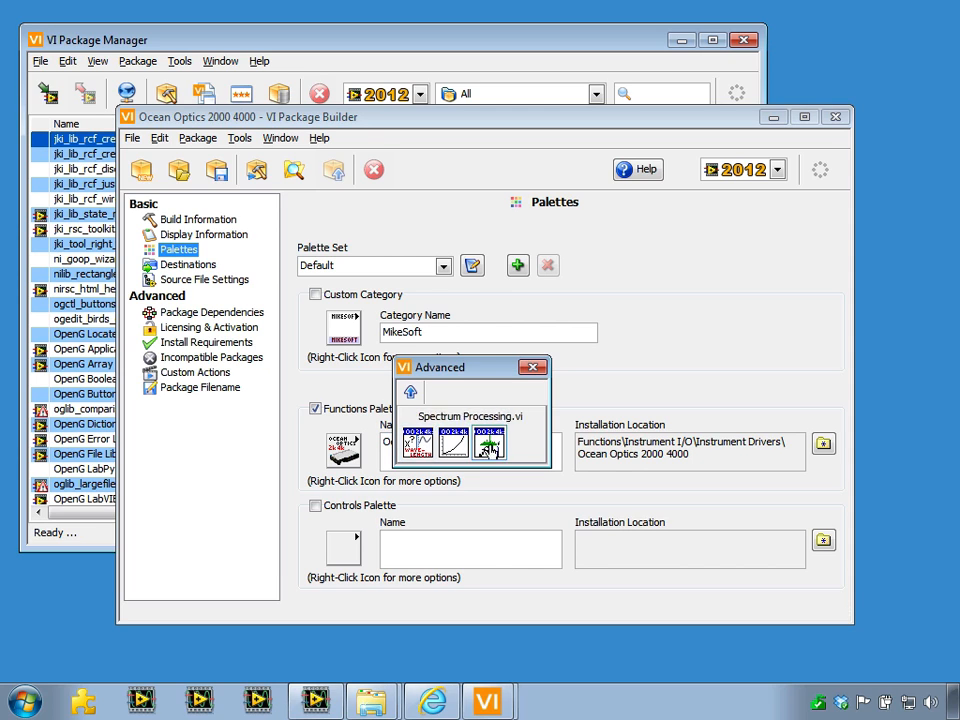
pyautogui.click(416, 395)
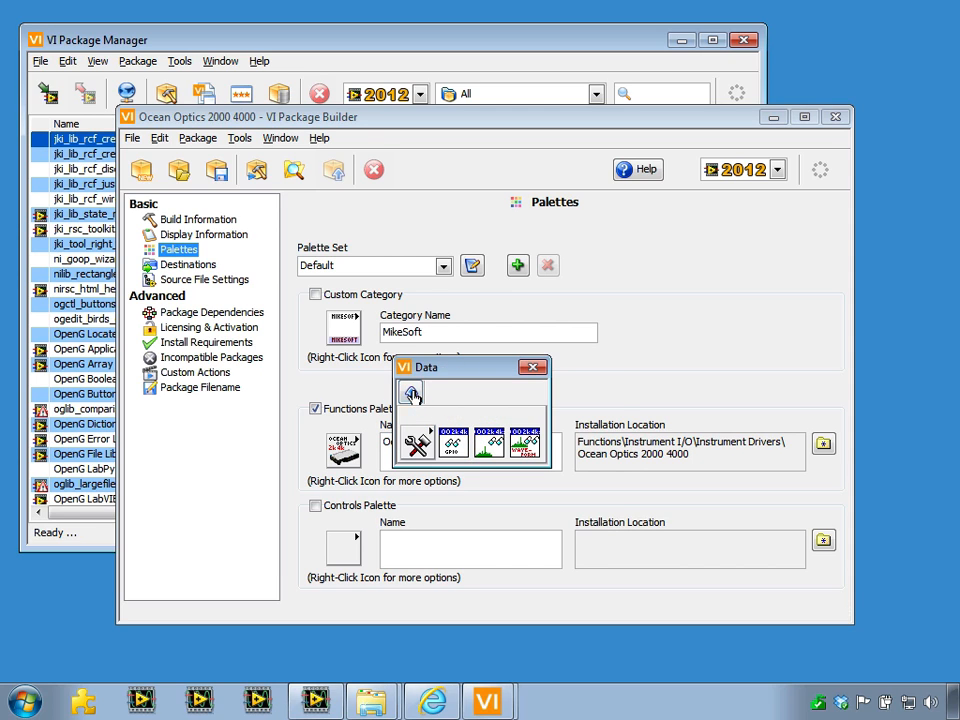
pyautogui.click(412, 394)
pyautogui.moveTo(474, 374); pyautogui.dragTo(461, 347)
pyautogui.moveTo(558, 350); pyautogui.dragTo(547, 343)
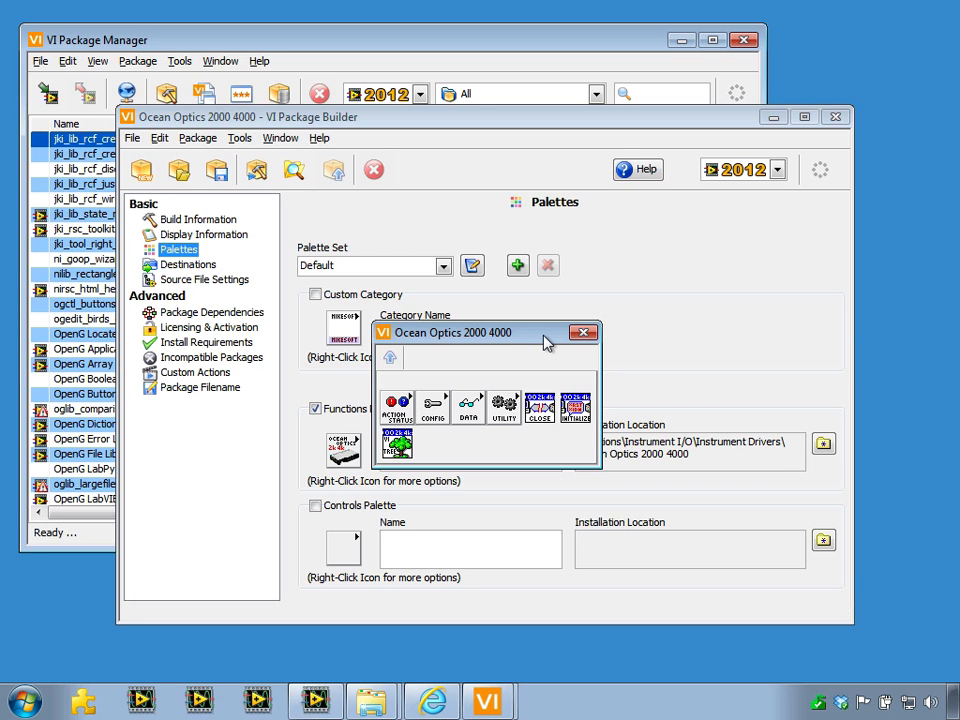
# - Open the Configure, Utility and Action-Status subpalettes in separate windows and arrange them around the Ocean Optics 2000 4000 palette
pyautogui.click(432, 405)
pyautogui.moveTo(490, 424); pyautogui.dragTo(458, 490)
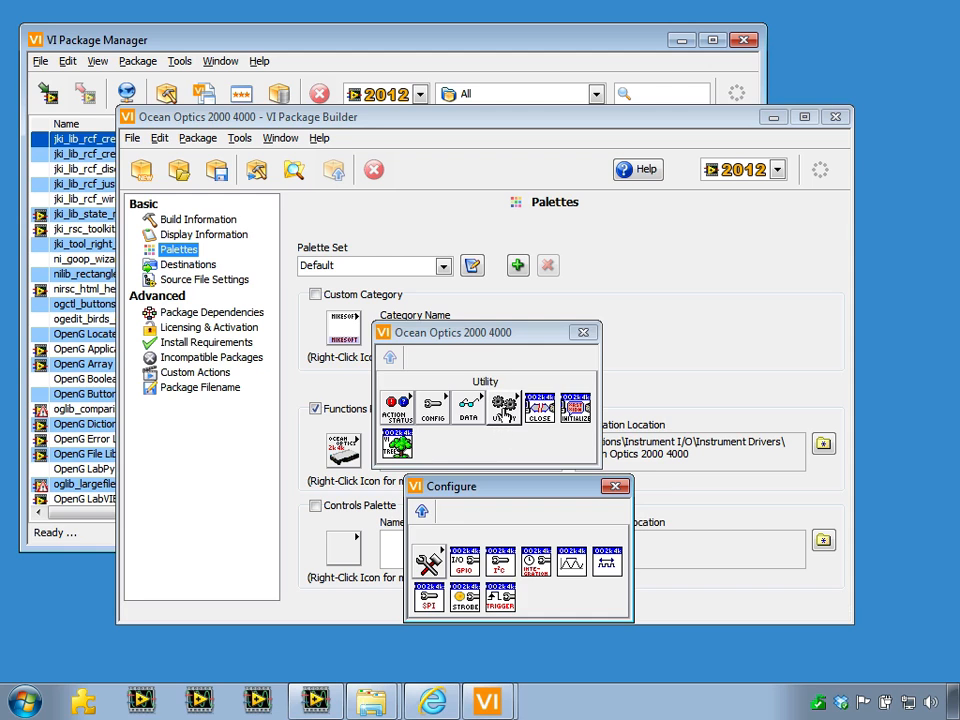
pyautogui.click(503, 406)
pyautogui.moveTo(540, 449); pyautogui.dragTo(662, 353)
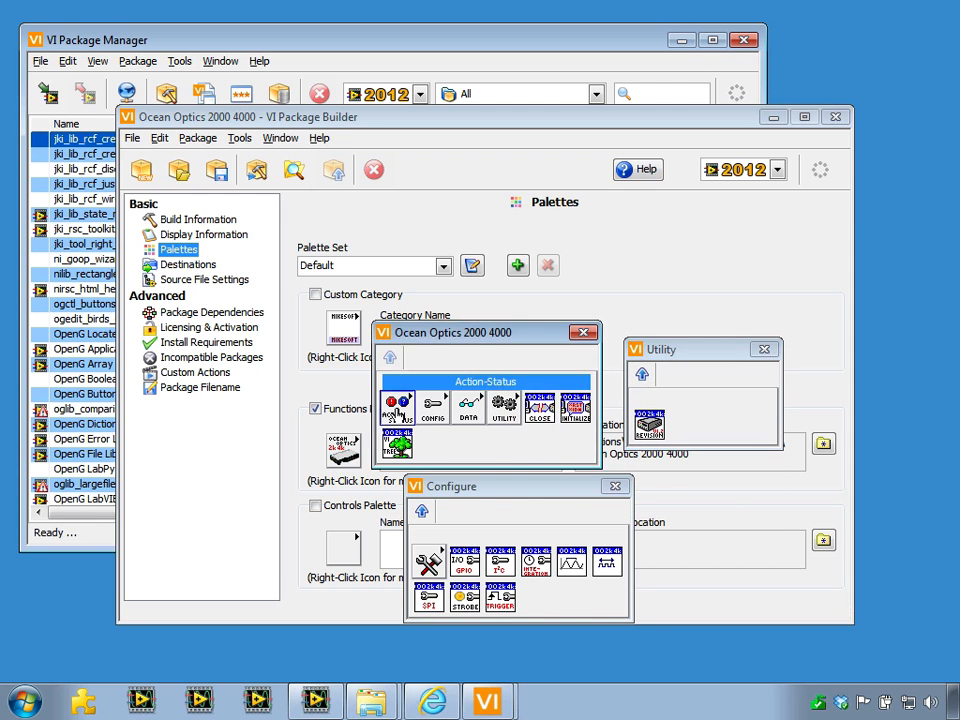
pyautogui.click(398, 410)
pyautogui.moveTo(467, 422); pyautogui.dragTo(218, 497)
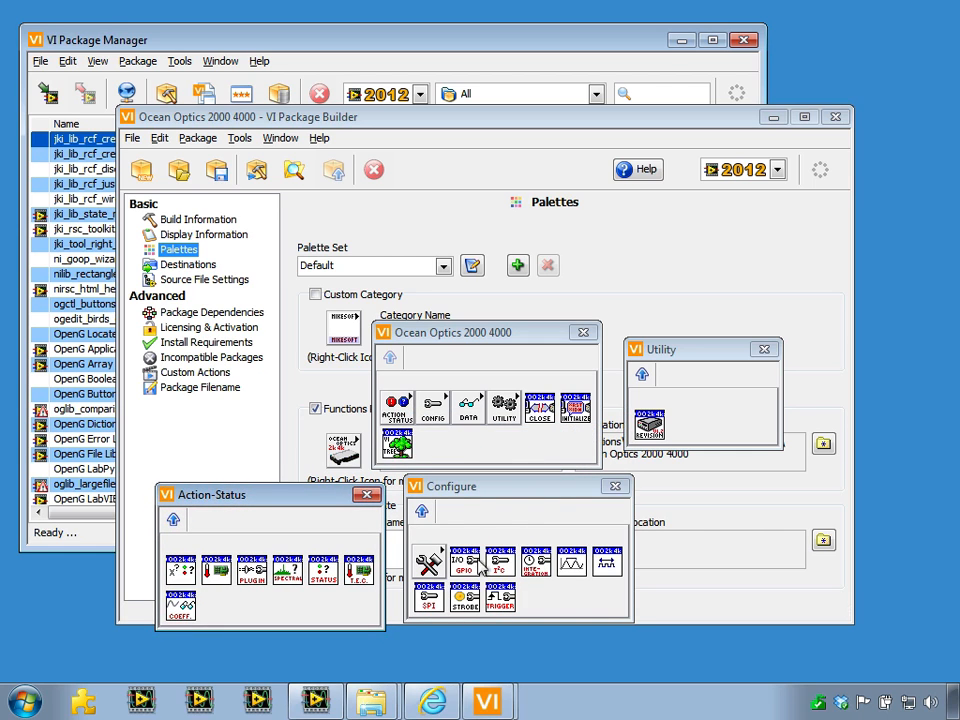
# - Move the triangular-waveform VI from the Configure subpalette to the top-level palette's second row, and shift the adjacent pulse VI into the gap
pyautogui.moveTo(571, 567); pyautogui.dragTo(445, 450)
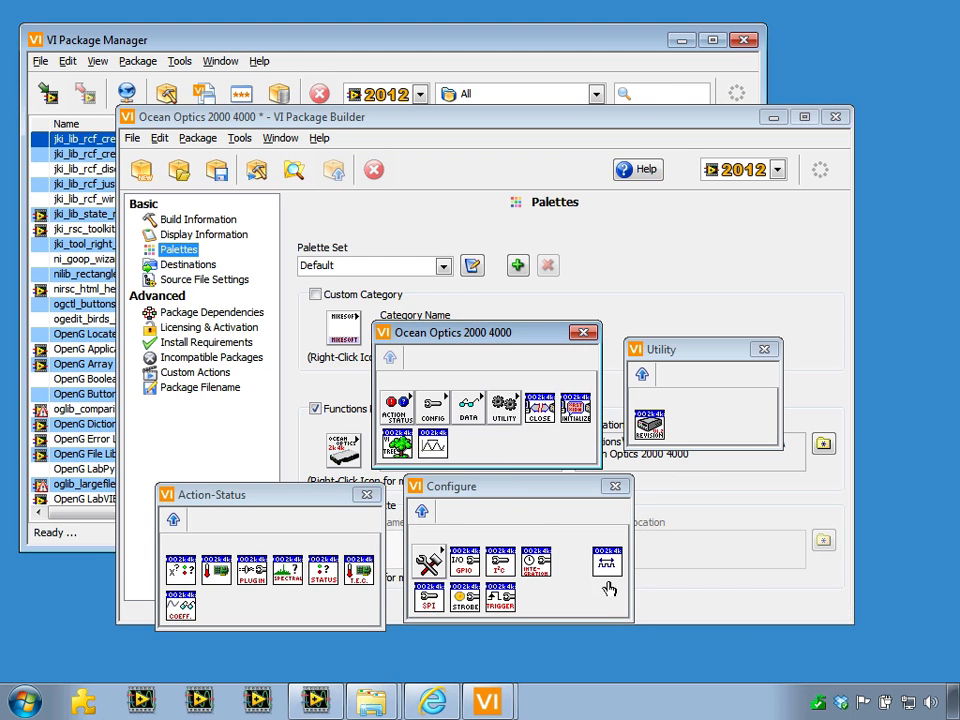
pyautogui.moveTo(607, 563); pyautogui.dragTo(571, 563)
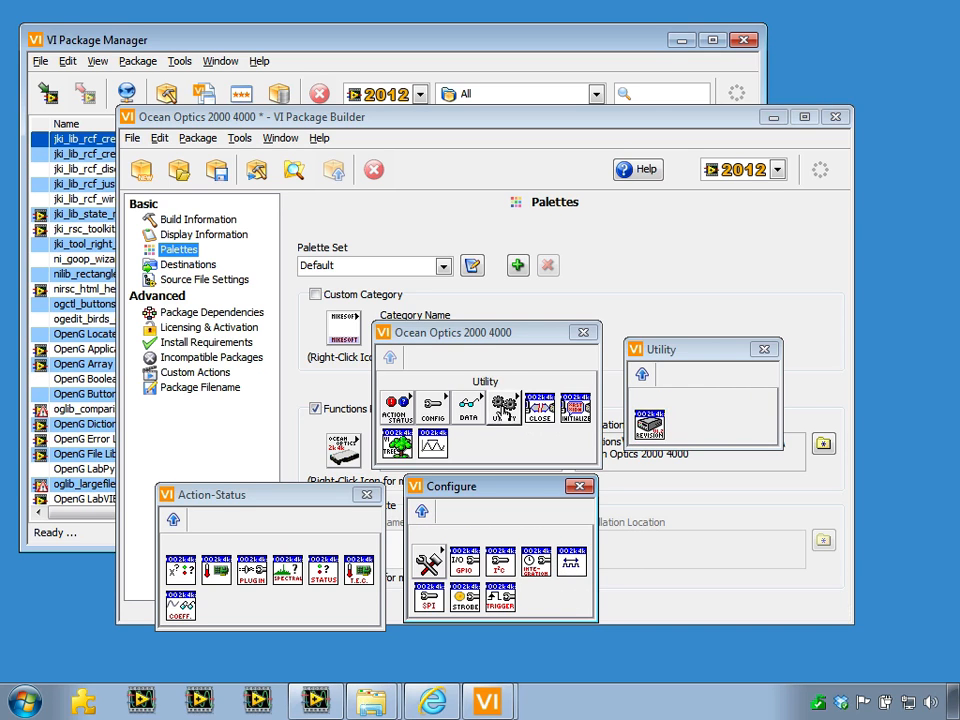
# - Examine the editing options available for the Data subpalette and the Close VI, leaving both as they are
pyautogui.rightClick(472, 404)
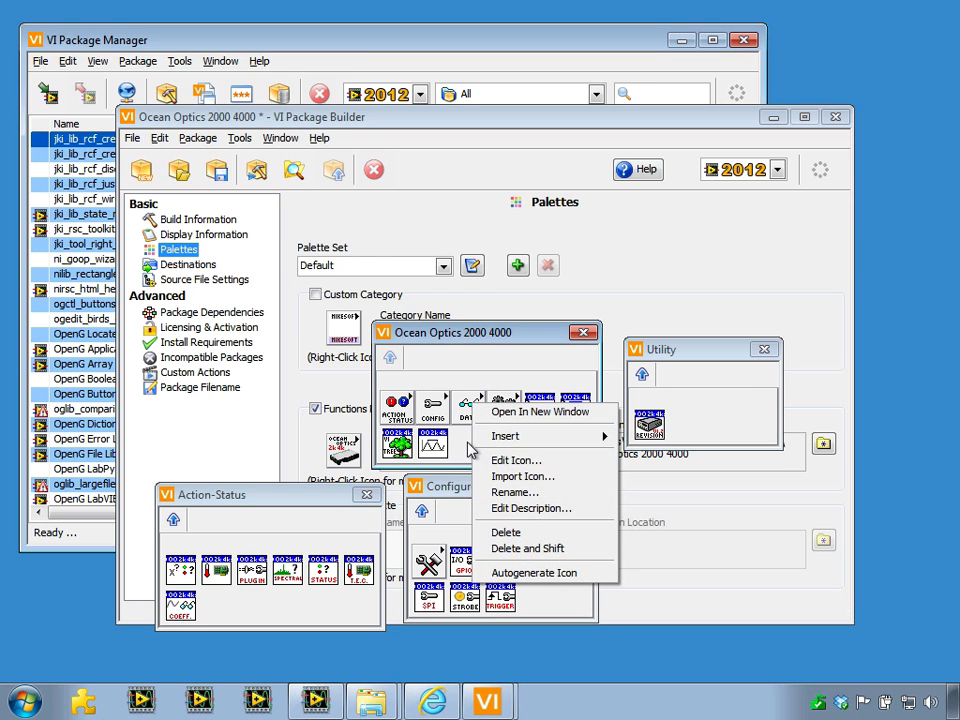
pyautogui.press('Escape')
pyautogui.rightClick(548, 417)
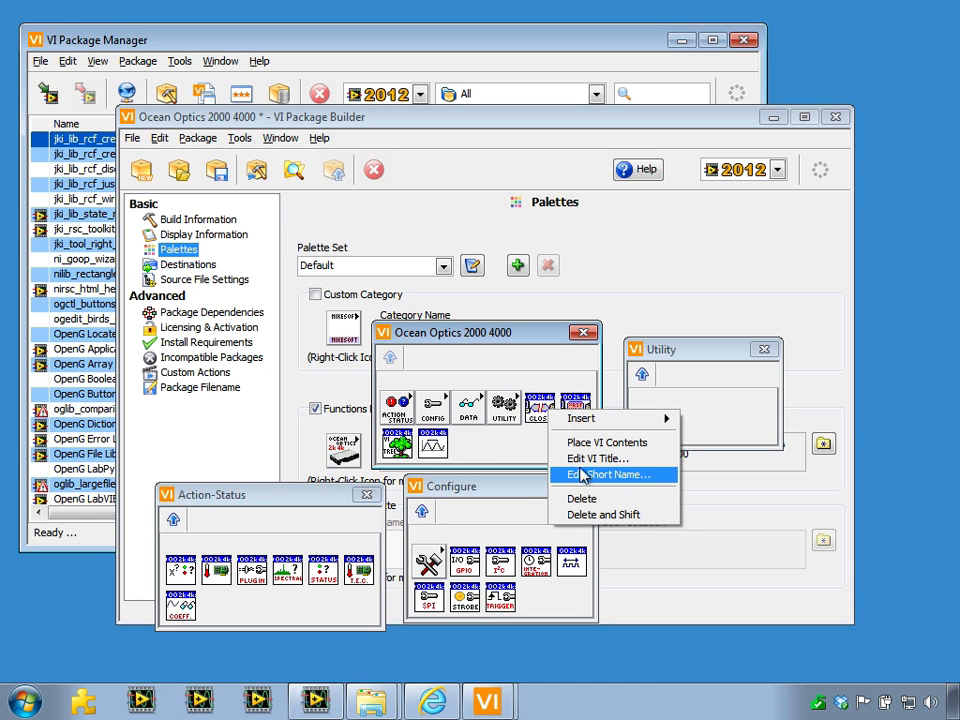
pyautogui.click(497, 447)
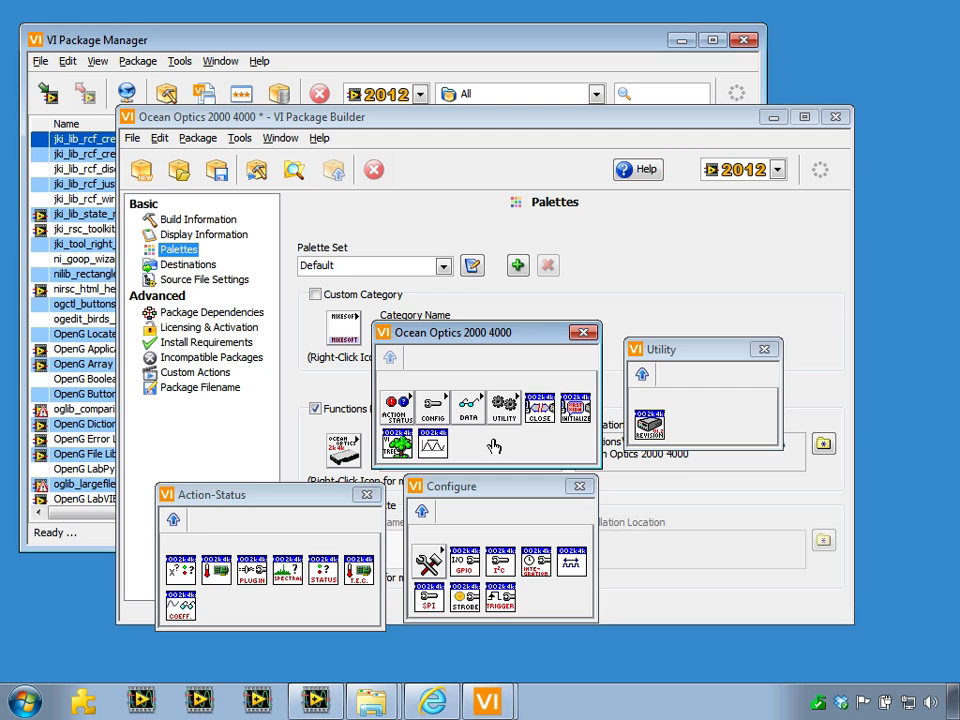
# - Close the palette preview windows and build the Ocean Optics 2000 4000 package
pyautogui.click(583, 332)
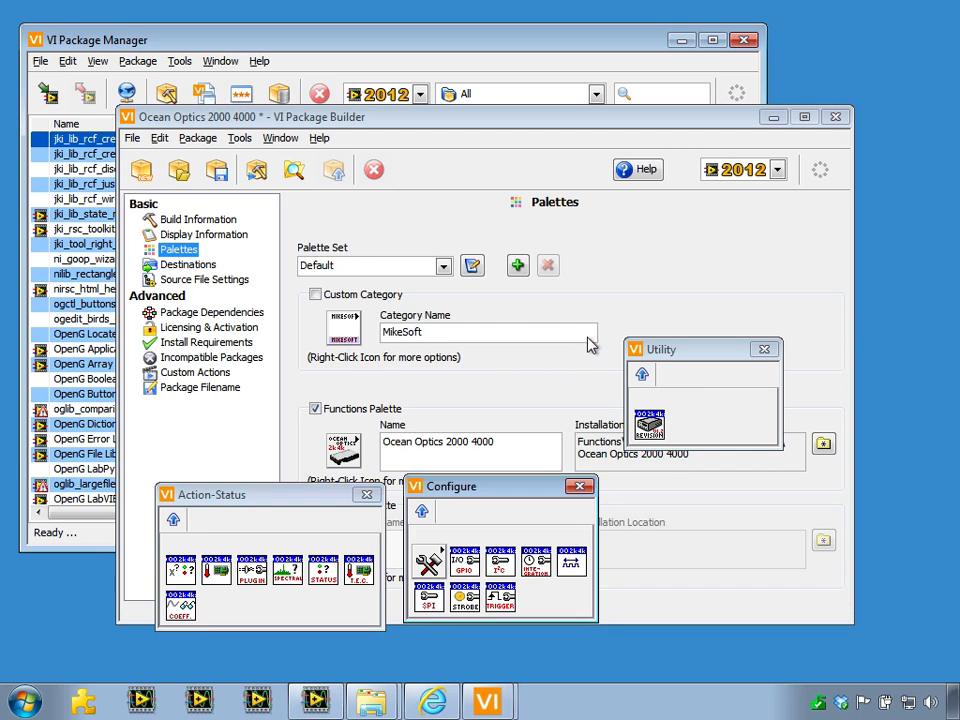
pyautogui.click(579, 486)
pyautogui.click(765, 350)
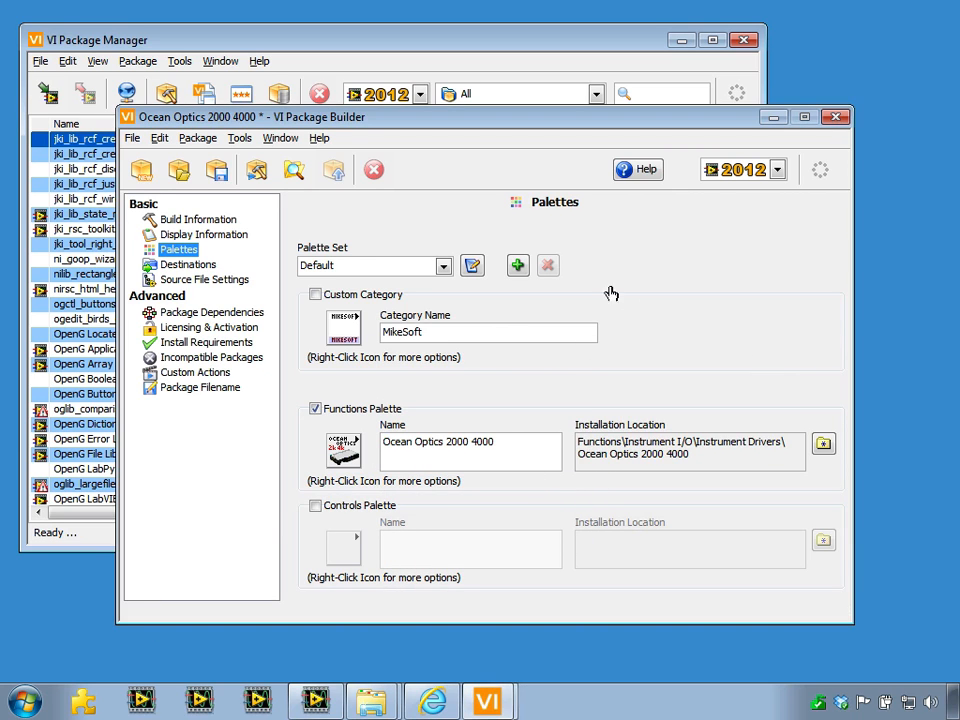
pyautogui.click(258, 172)
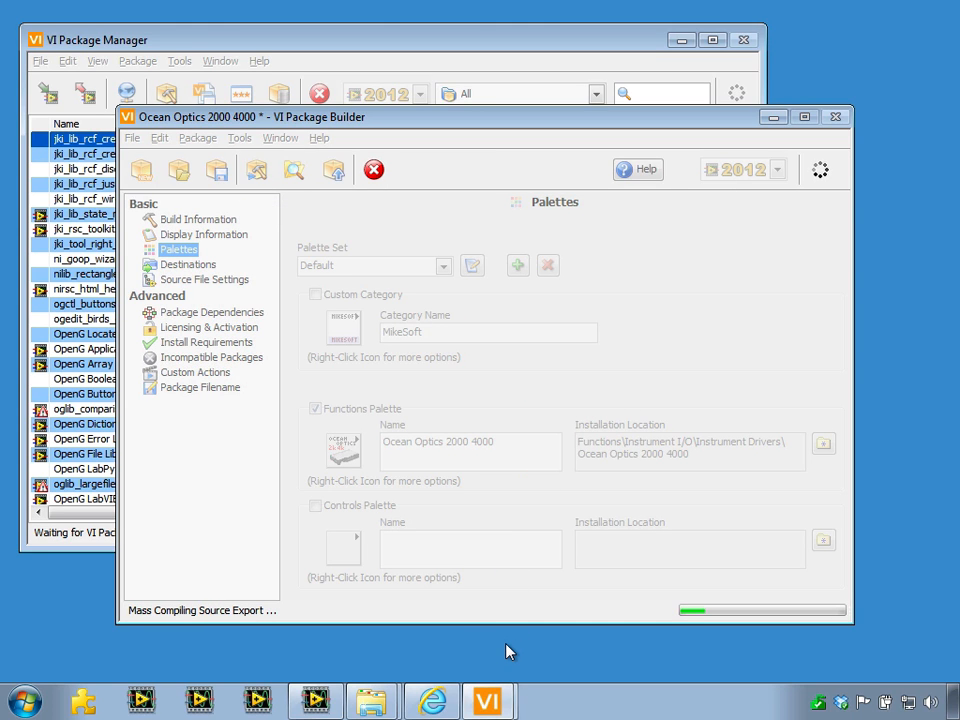
pyautogui.hotkey('ctrl', 'Left')
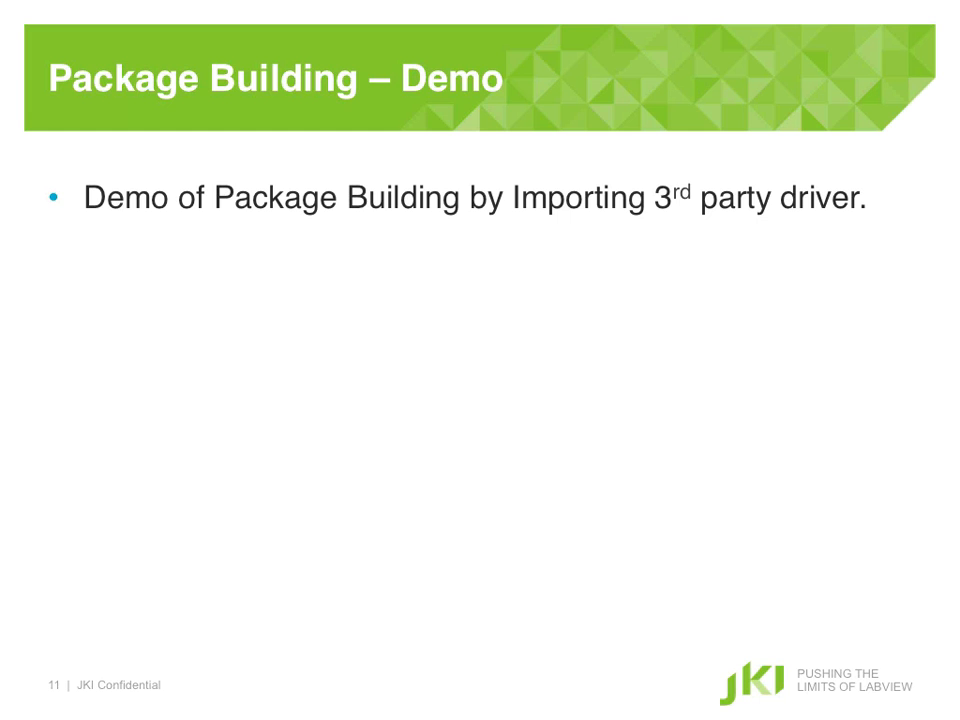
pyautogui.press('Right')
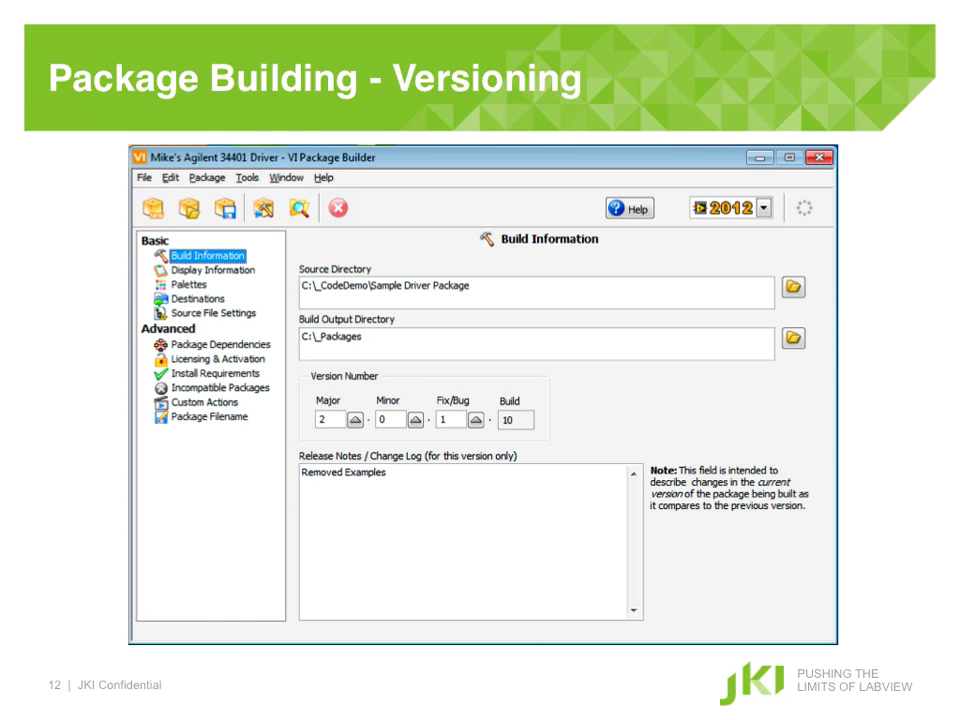
pyautogui.press('Right')
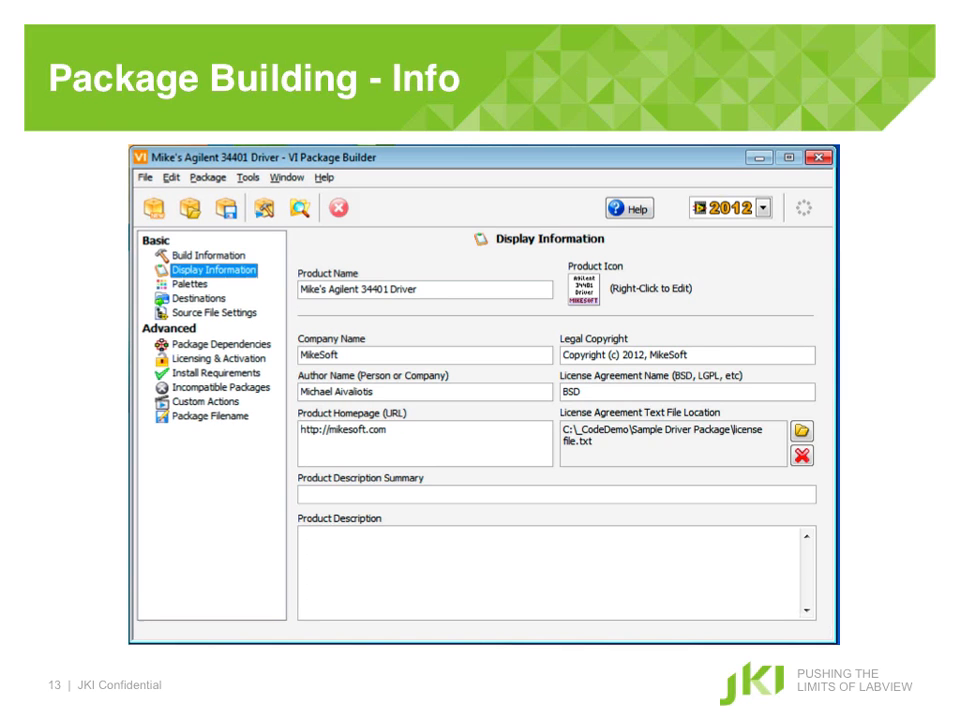
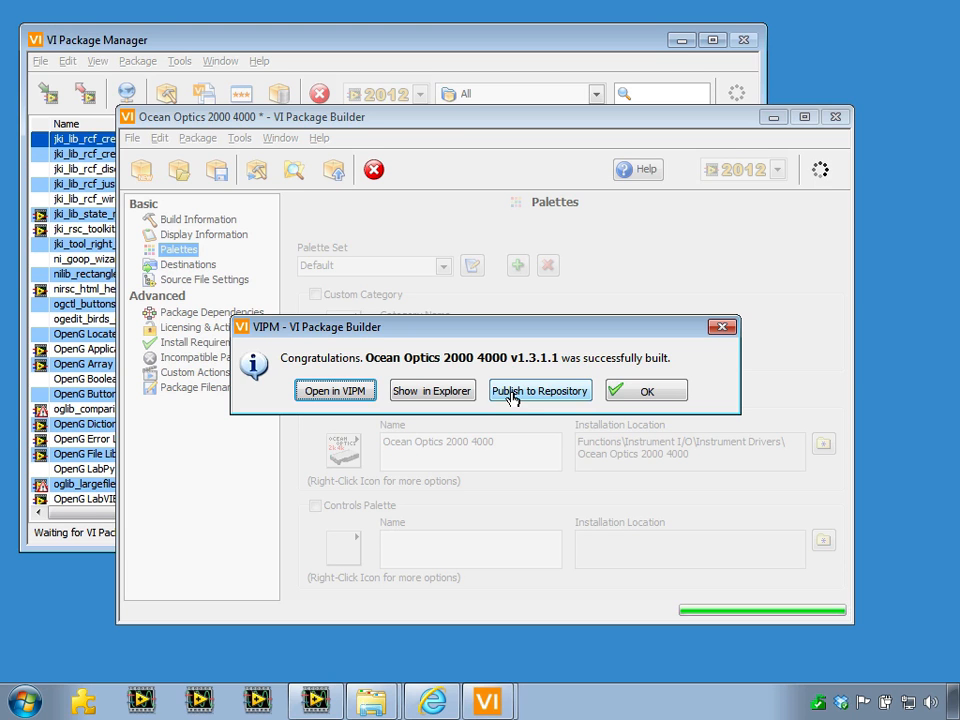
# - Open the built package in VIPM, review its description and the LabVIEW versions available for installation, and close it without installing
pyautogui.click(335, 391)
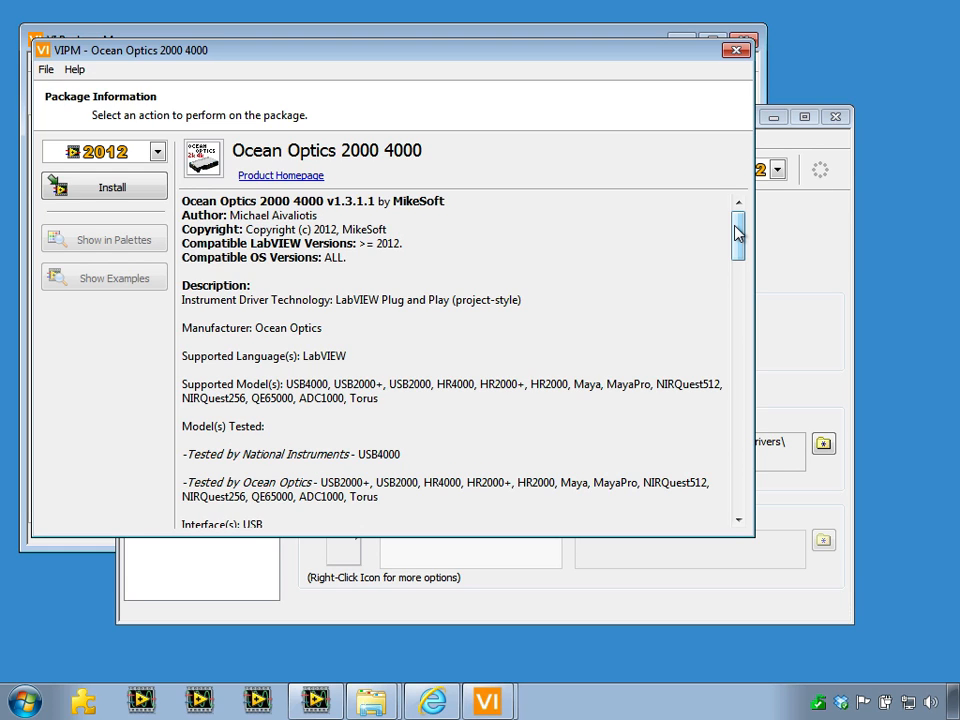
pyautogui.moveTo(735, 233)
pyautogui.mouseDown()
pyautogui.moveTo(743, 509)
pyautogui.moveTo(741, 219)
pyautogui.mouseUp()
pyautogui.click(157, 151)
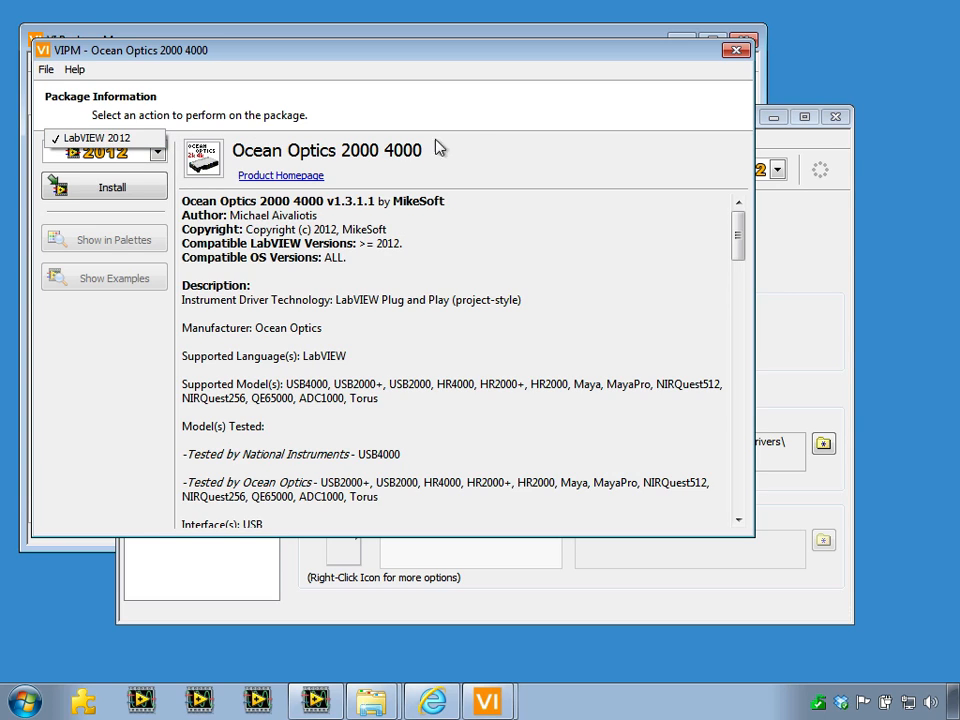
pyautogui.click(473, 147)
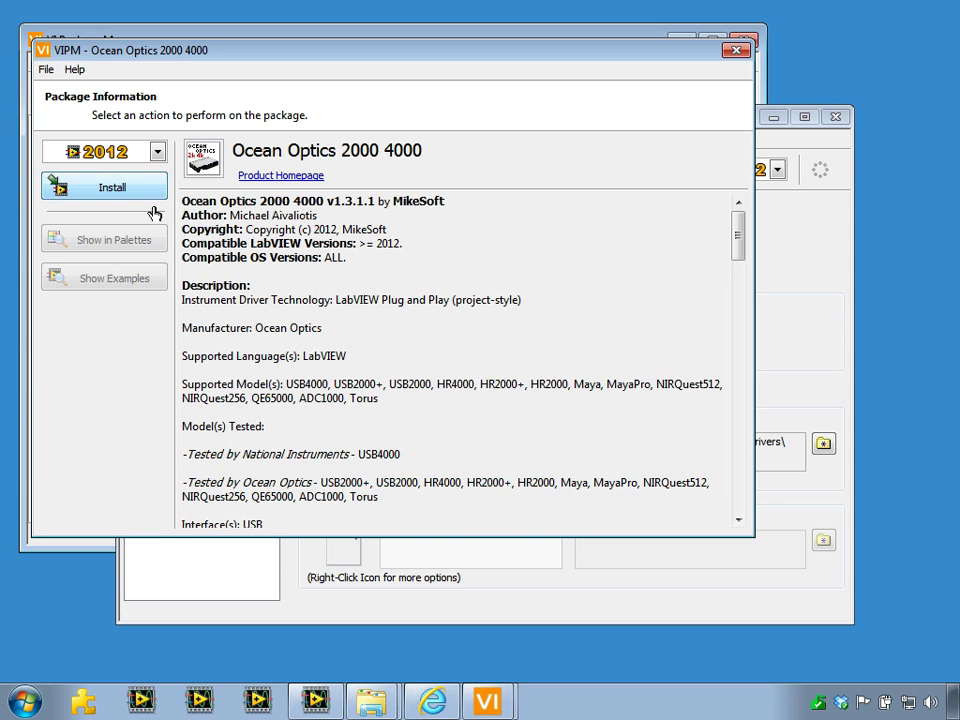
pyautogui.click(736, 50)
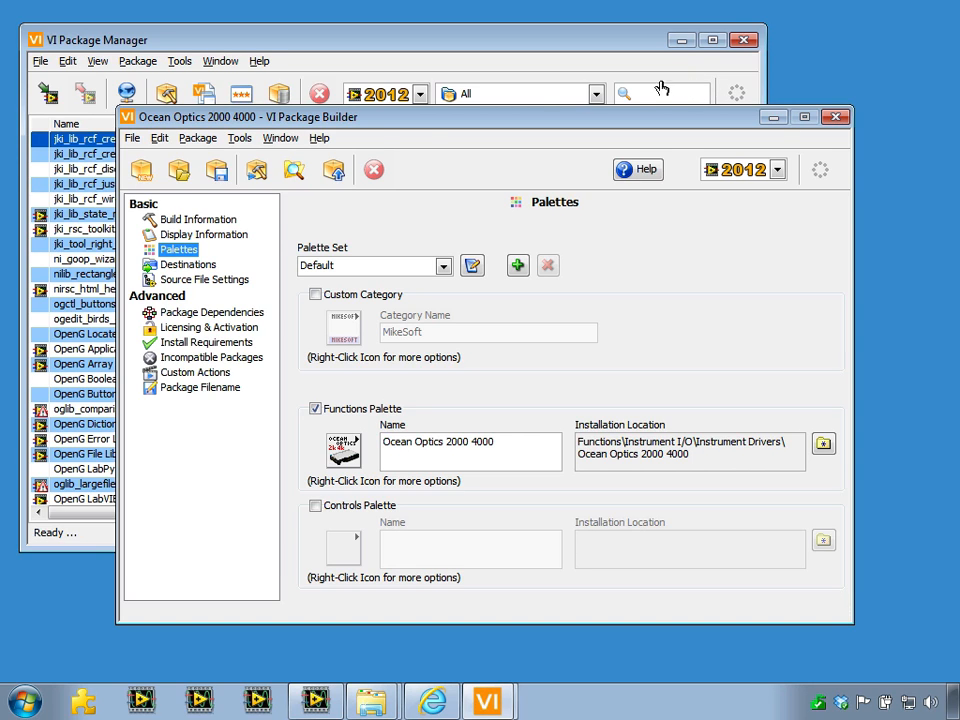
# - Examine the base path choices for the Toolkit VIs destination, keeping <LabVIEW>\instr.lib
pyautogui.click(178, 266)
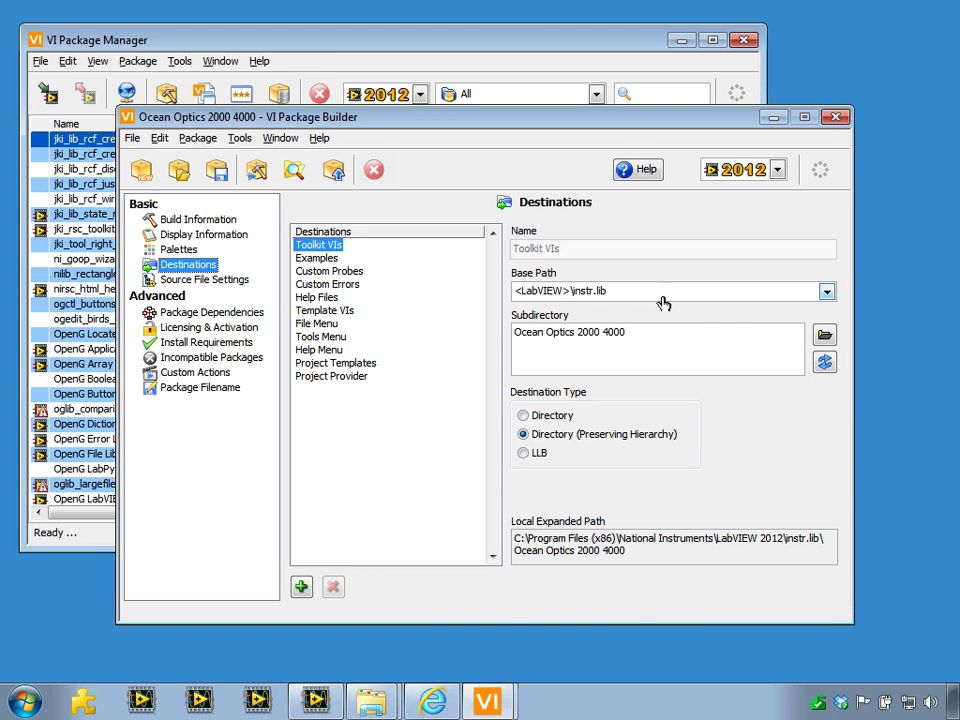
pyautogui.click(827, 291)
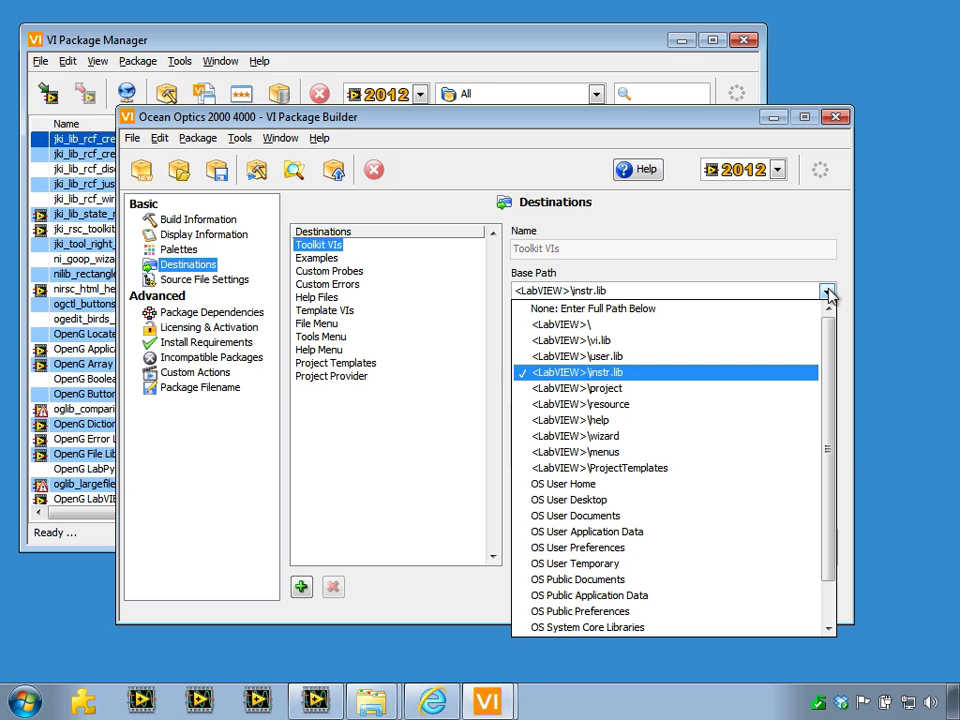
pyautogui.moveTo(831, 337); pyautogui.dragTo(836, 295)
pyautogui.click(840, 270)
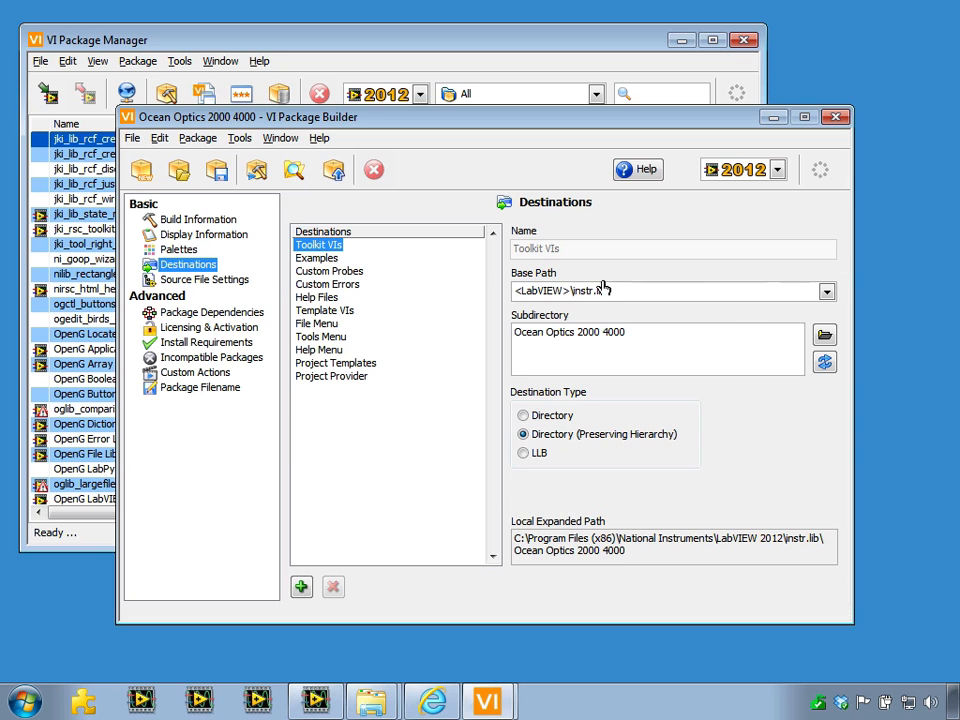
# - Return to the palette settings and examine the installation location of the functions palette
pyautogui.click(181, 256)
pyautogui.moveTo(690, 454); pyautogui.dragTo(551, 424)
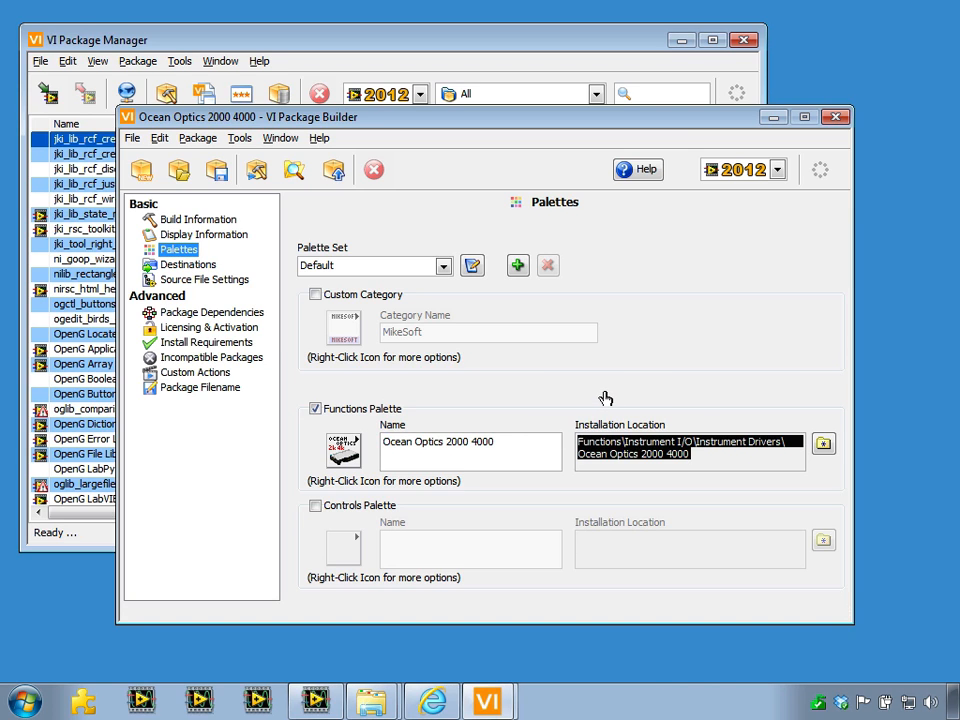
pyautogui.click(797, 446)
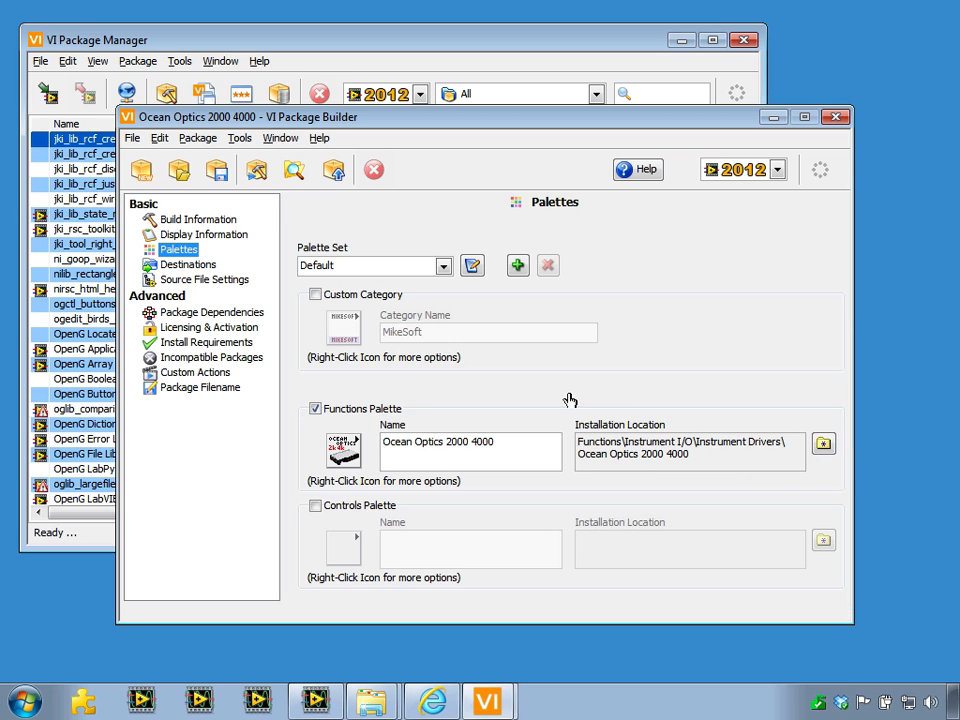
pyautogui.moveTo(697, 441); pyautogui.dragTo(604, 437)
pyautogui.click(414, 377)
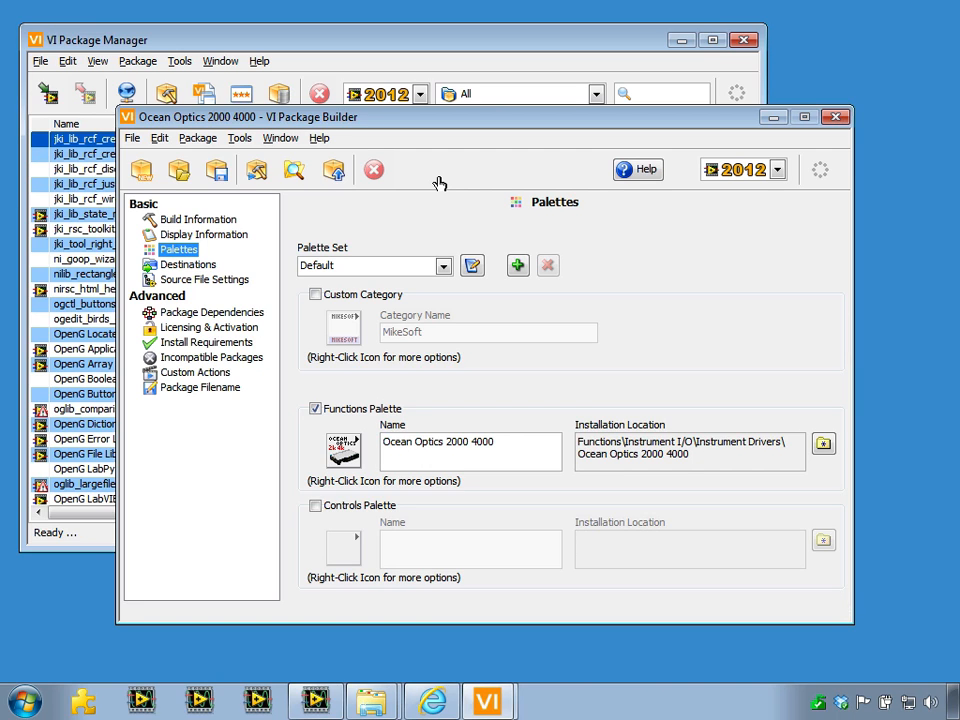
# - Start publishing the package and set up the VI Package Repository in the vipmpublicdemo folder inside Dropbox's Public folder
pyautogui.click(335, 173)
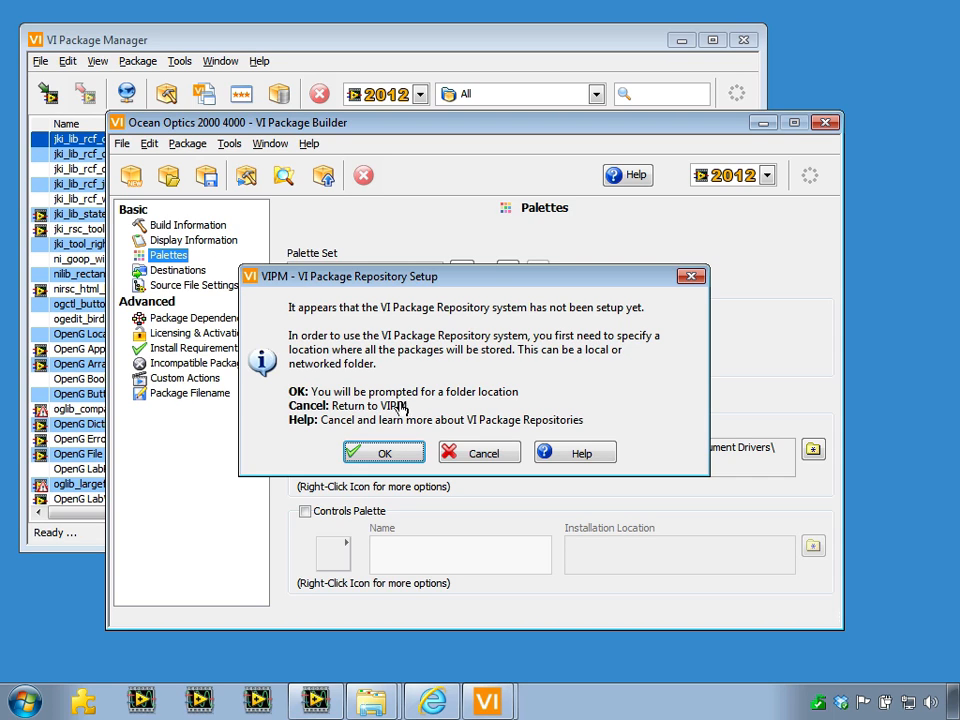
pyautogui.click(390, 452)
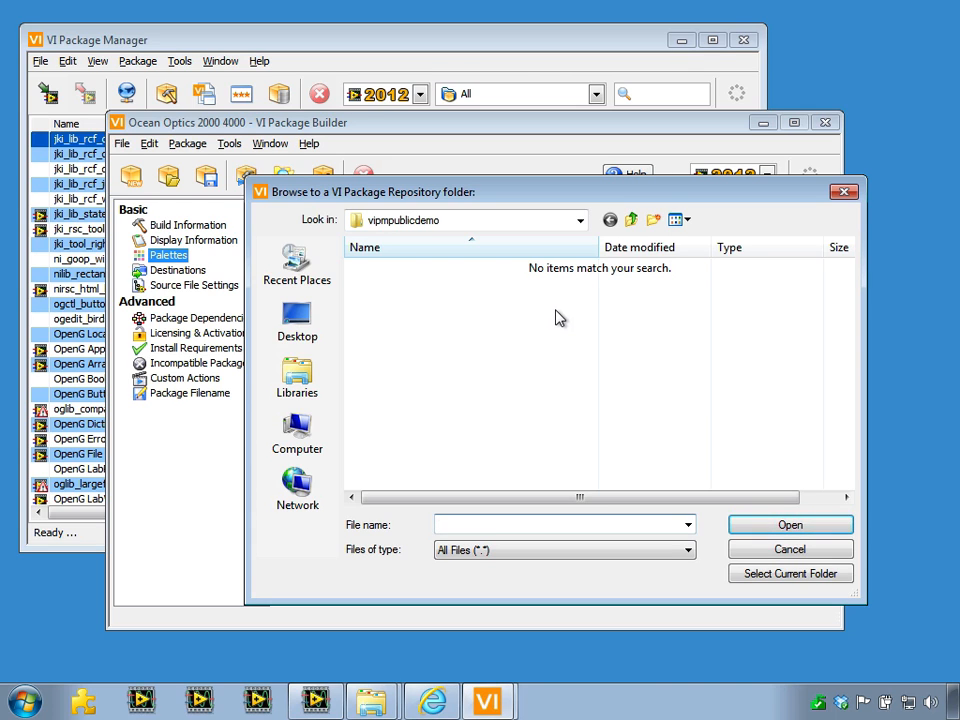
pyautogui.click(632, 222)
pyautogui.click(632, 222)
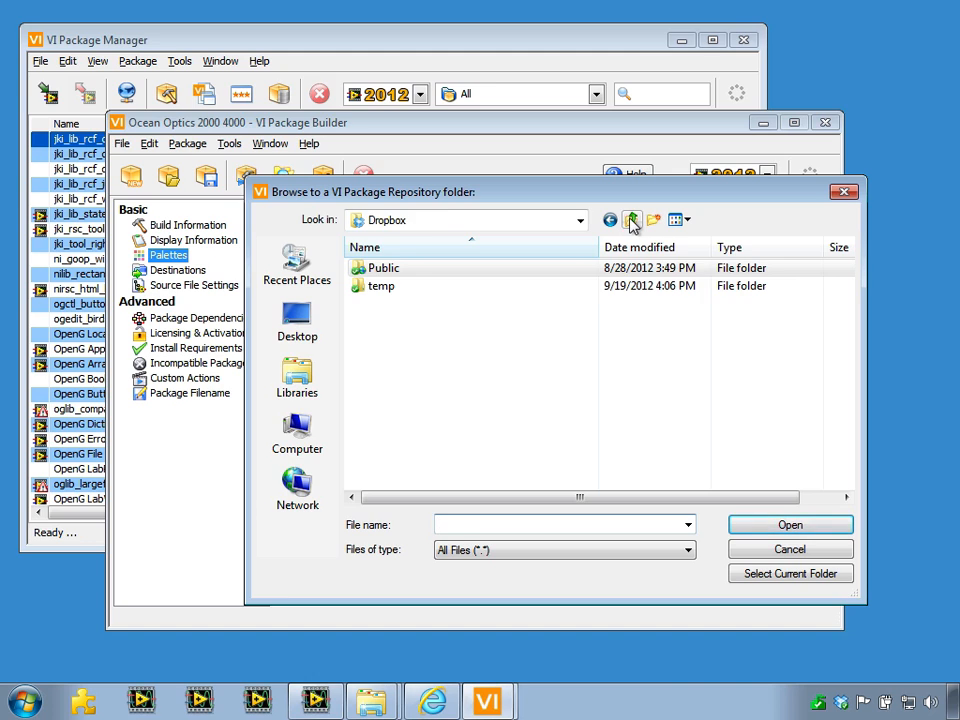
pyautogui.click(632, 222)
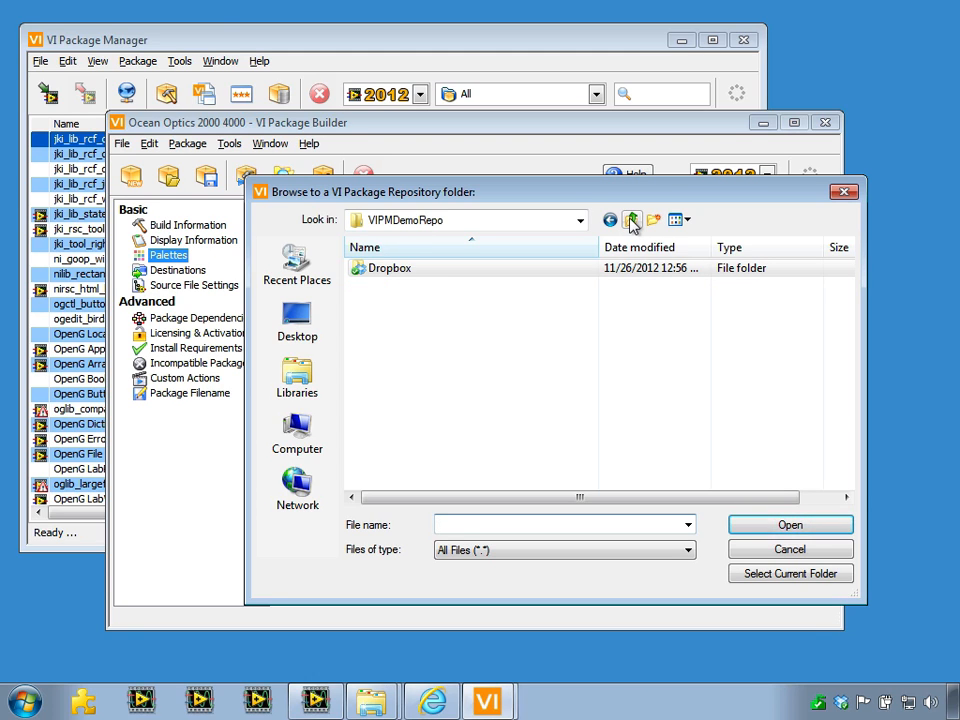
pyautogui.click(632, 222)
pyautogui.doubleClick(437, 322)
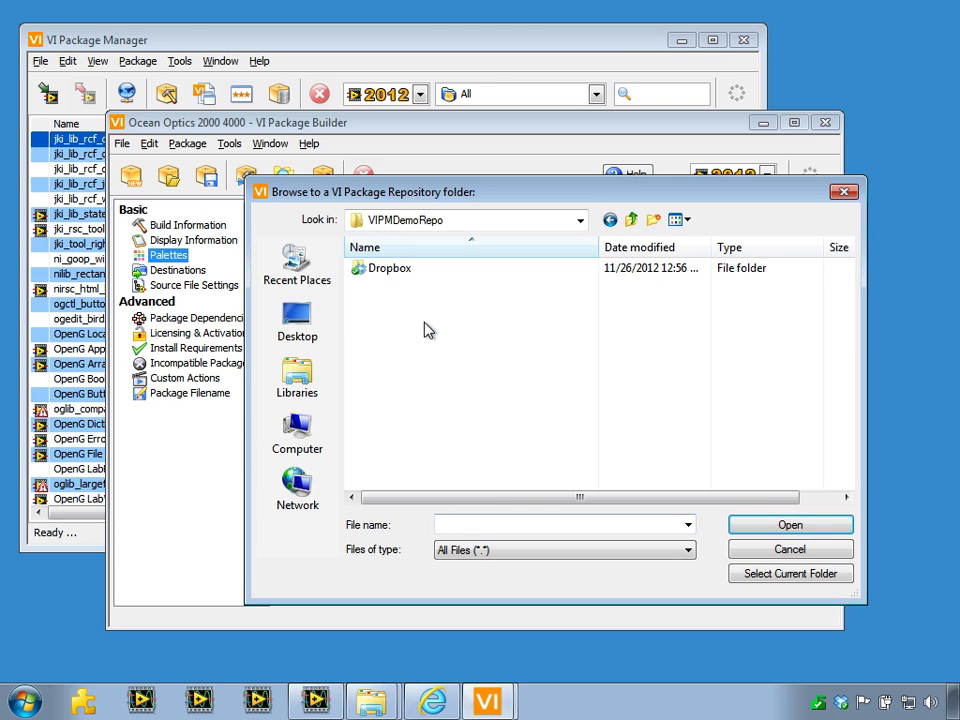
pyautogui.doubleClick(362, 272)
pyautogui.doubleClick(392, 270)
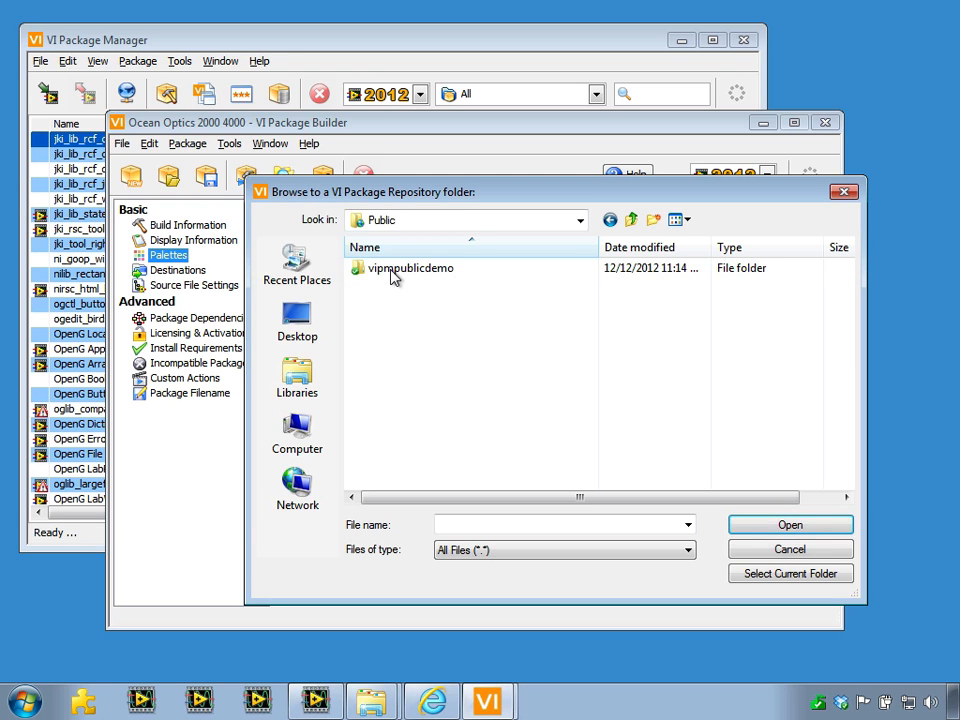
pyautogui.doubleClick(434, 272)
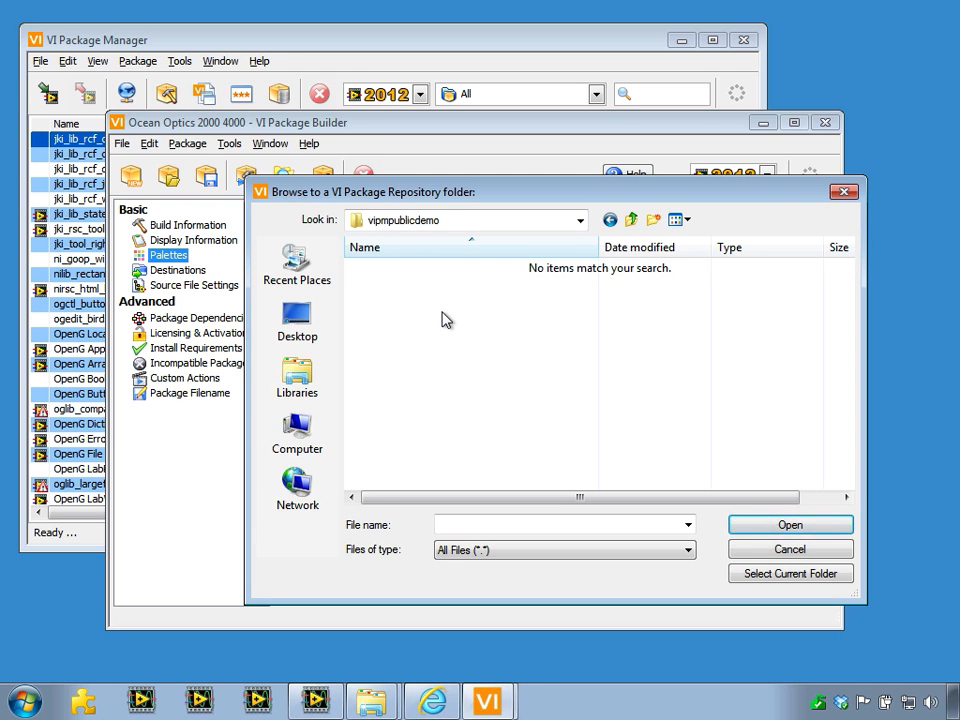
pyautogui.click(789, 578)
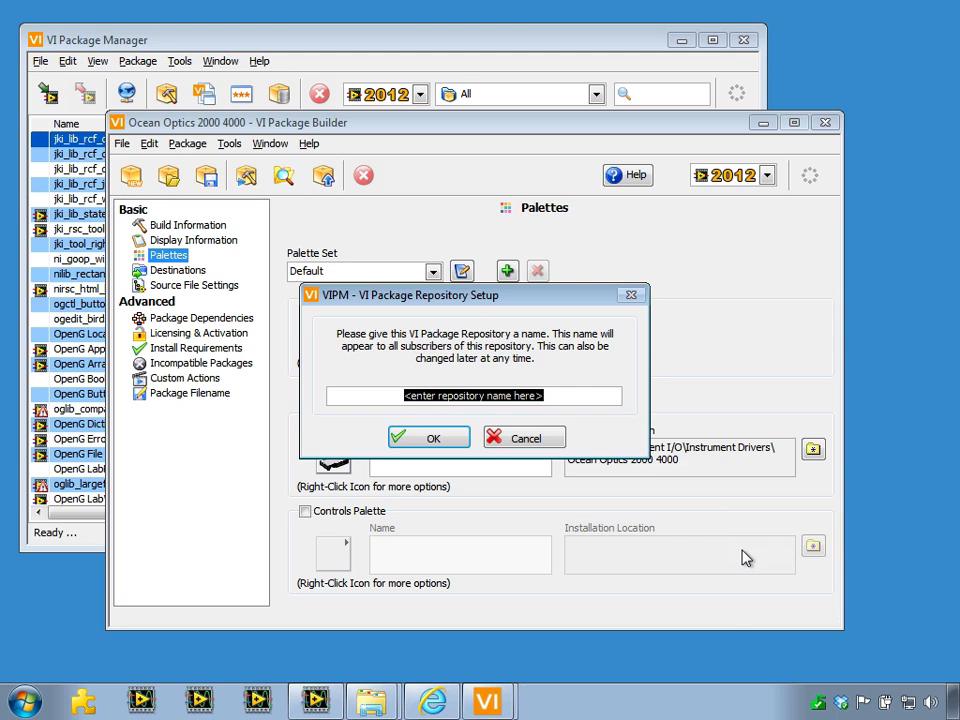
# - Name the VI Package Repository VIPM Public Demo and confirm the name
pyautogui.write('VIP')
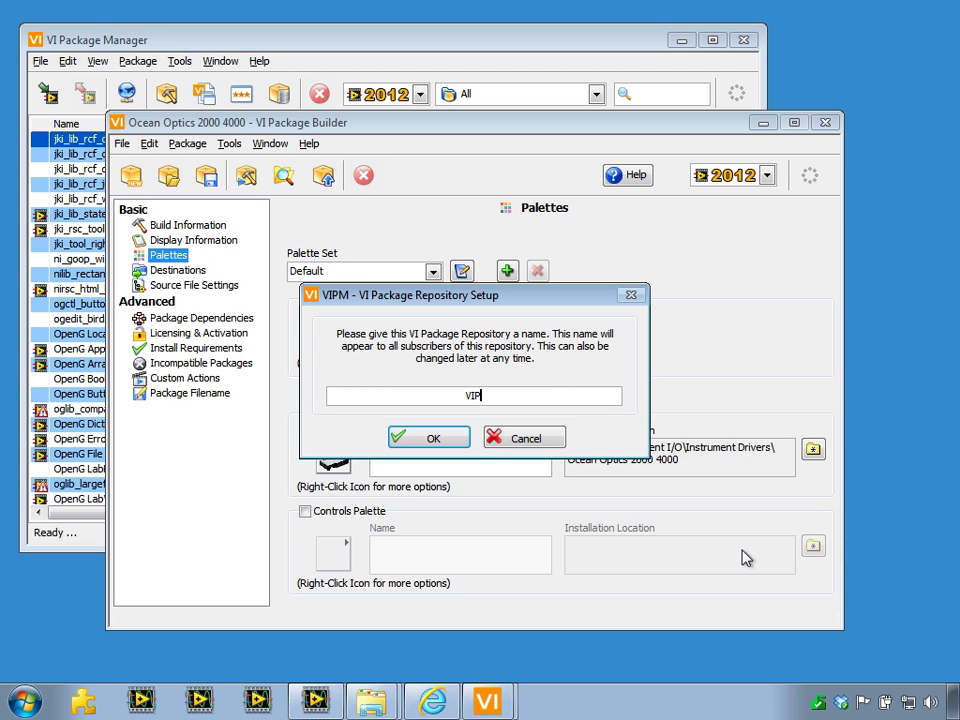
pyautogui.write('M Public Demo')
pyautogui.click(433, 439)
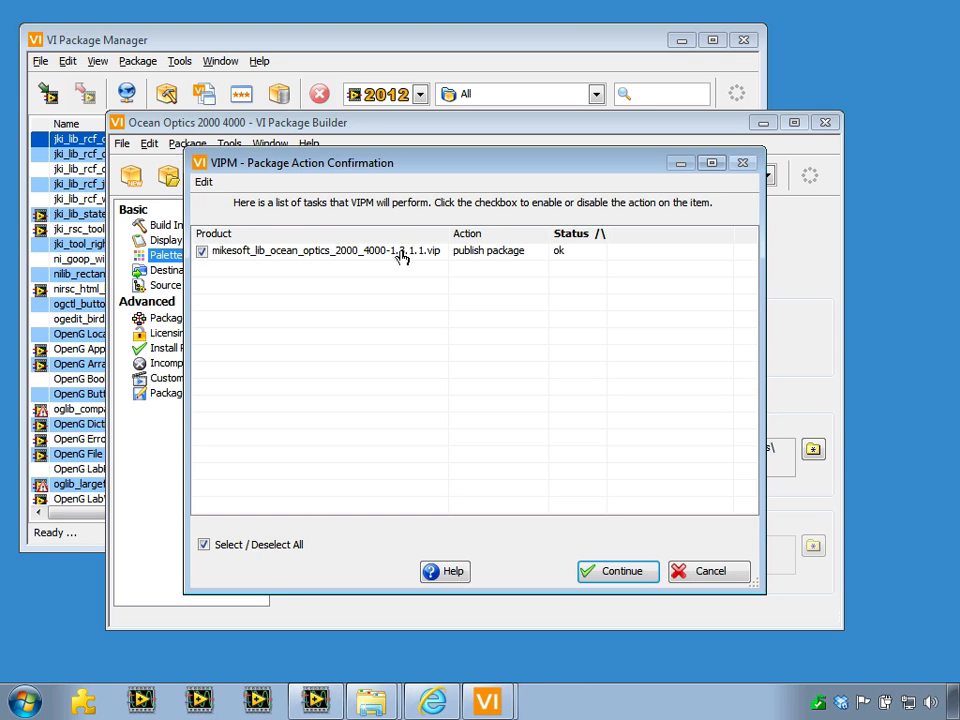
# - Publish mikesoft_lib_ocean_optics_2000_4000-1.3.1.1.vip and inspect its package entry in the VI Repository Manager
pyautogui.click(634, 574)
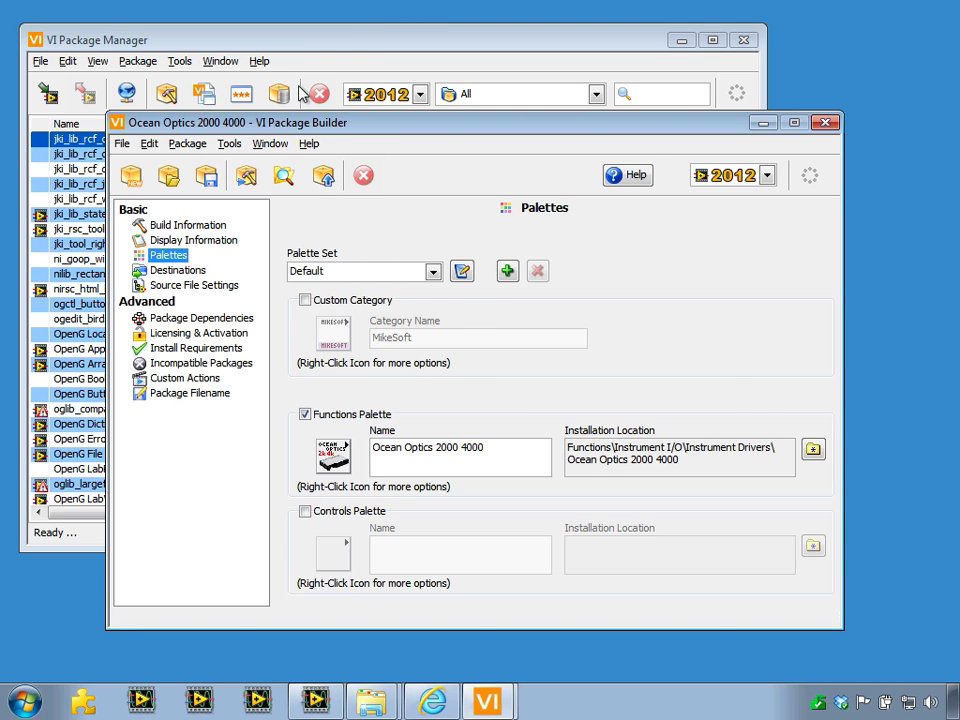
pyautogui.click(289, 43)
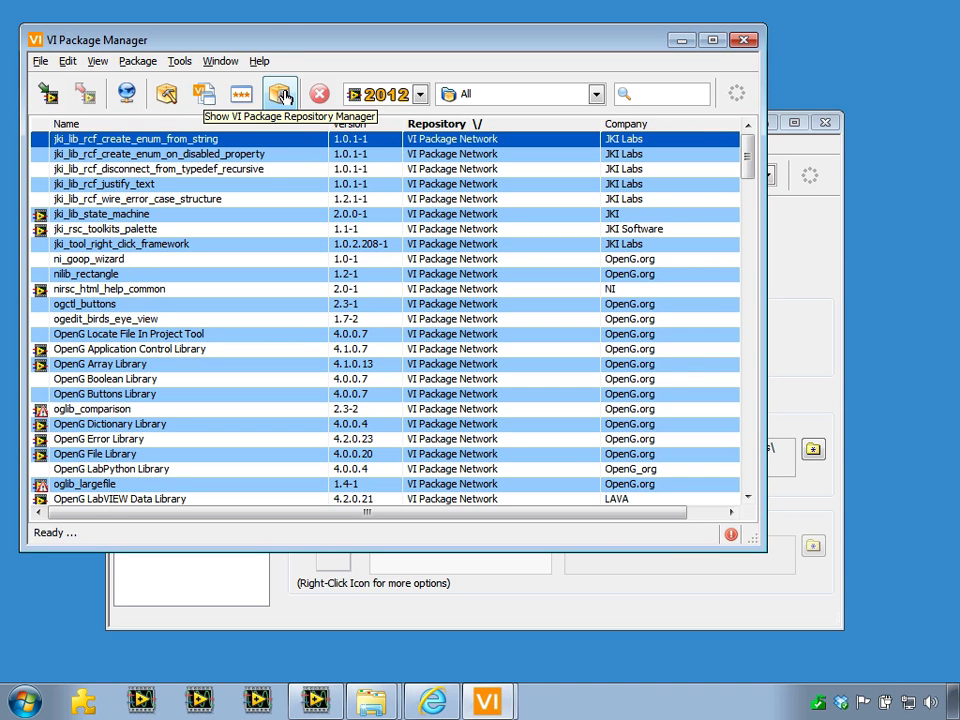
pyautogui.click(281, 94)
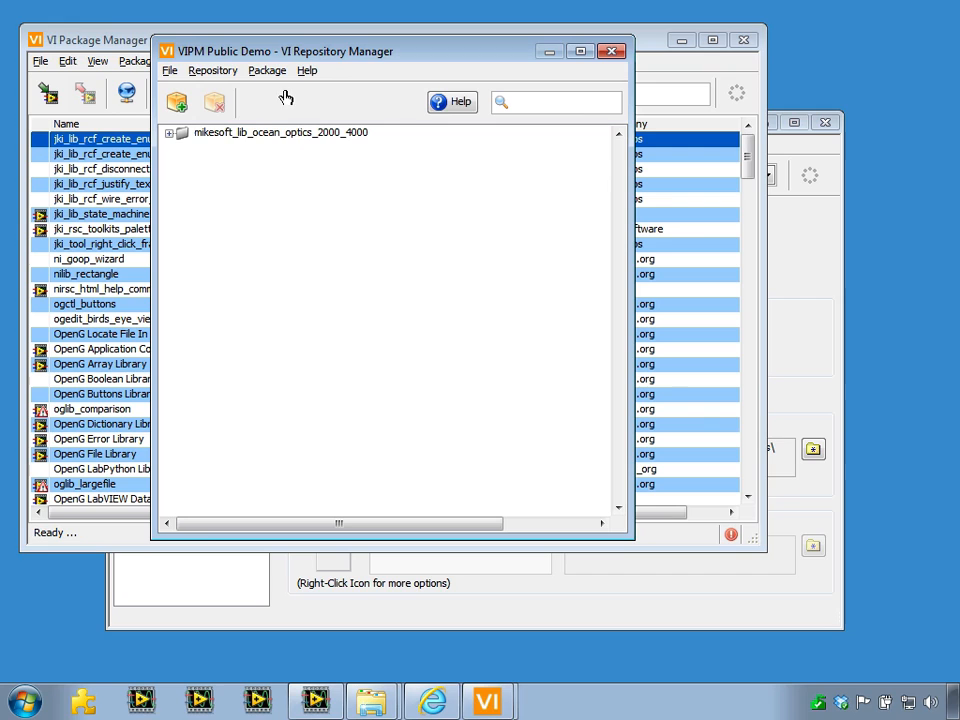
pyautogui.click(170, 134)
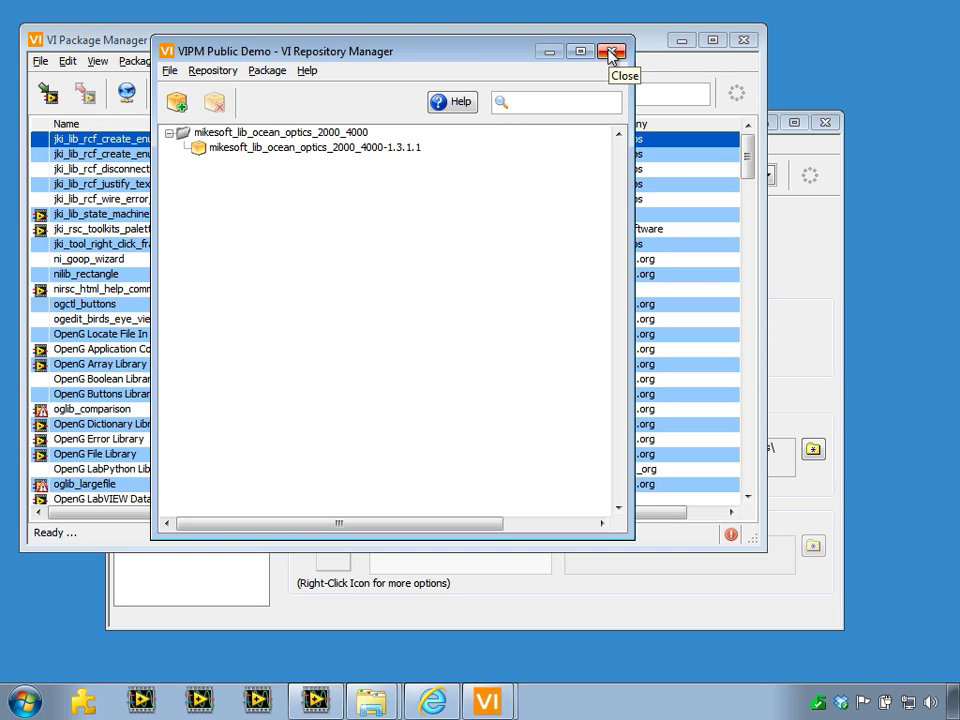
pyautogui.moveTo(514, 61); pyautogui.dragTo(474, 128)
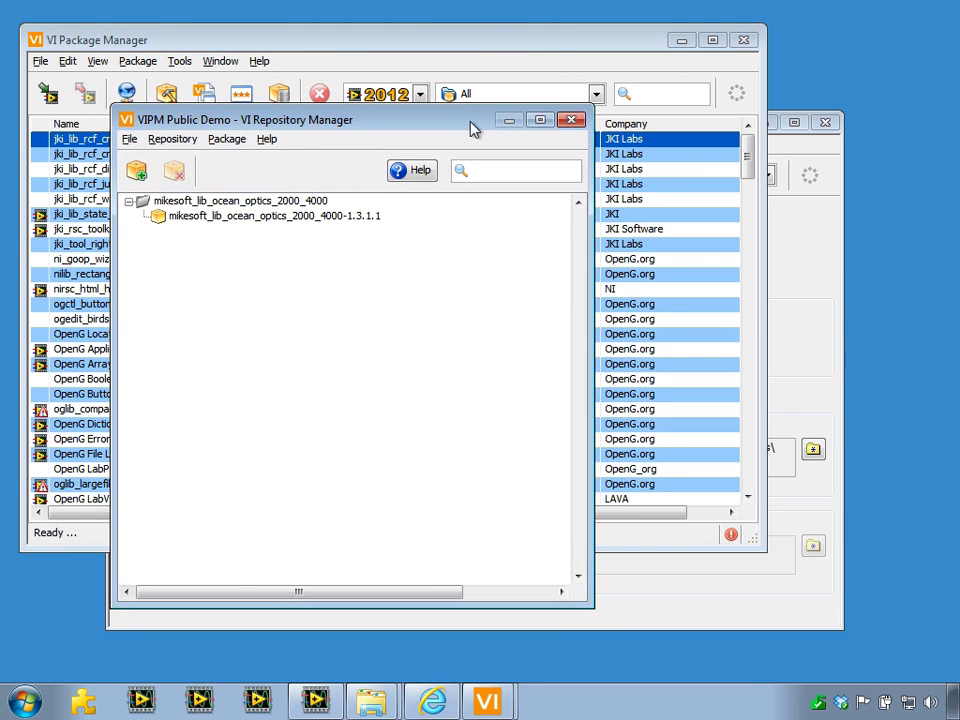
# - Switch to Windows Explorer and examine the repository's files in the vipmpublicdemo folder, including their types and sizes
pyautogui.click(372, 706)
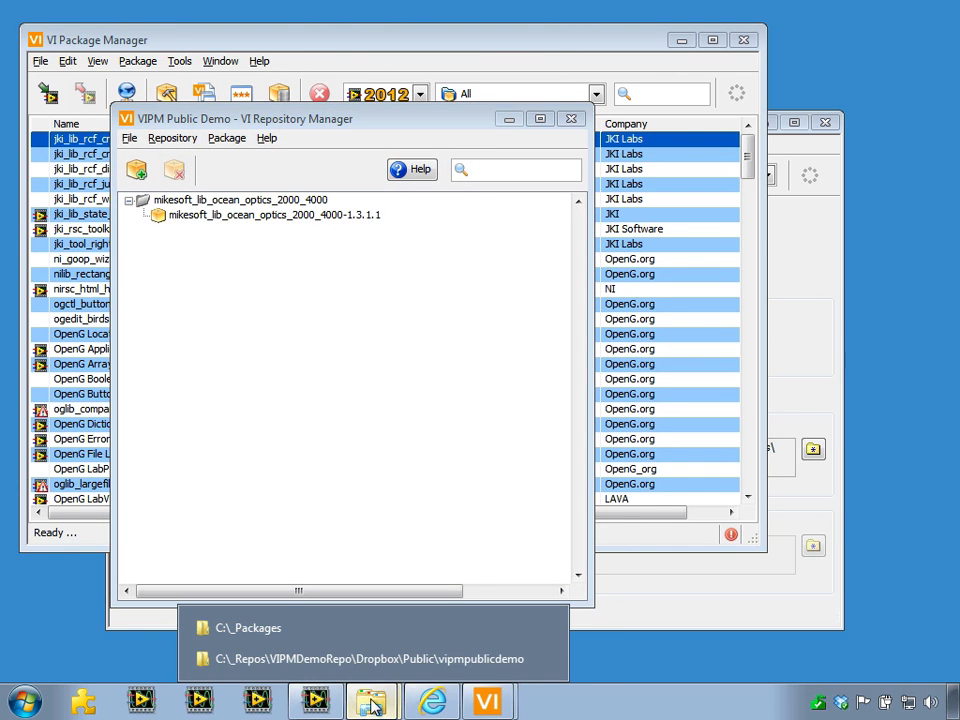
pyautogui.click(377, 681)
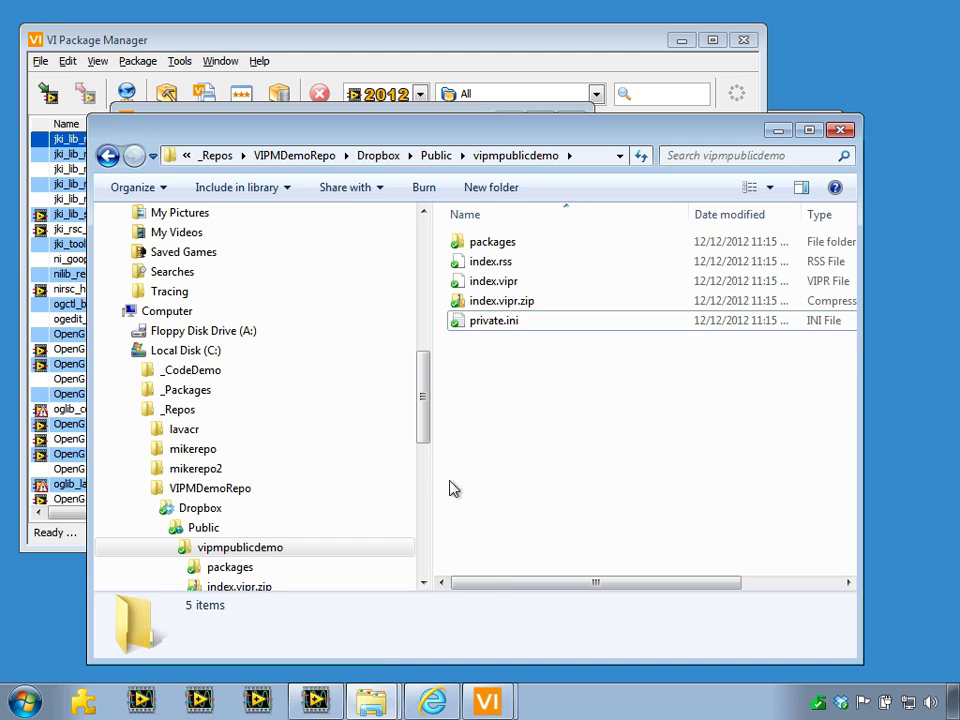
pyautogui.moveTo(429, 466); pyautogui.dragTo(340, 467)
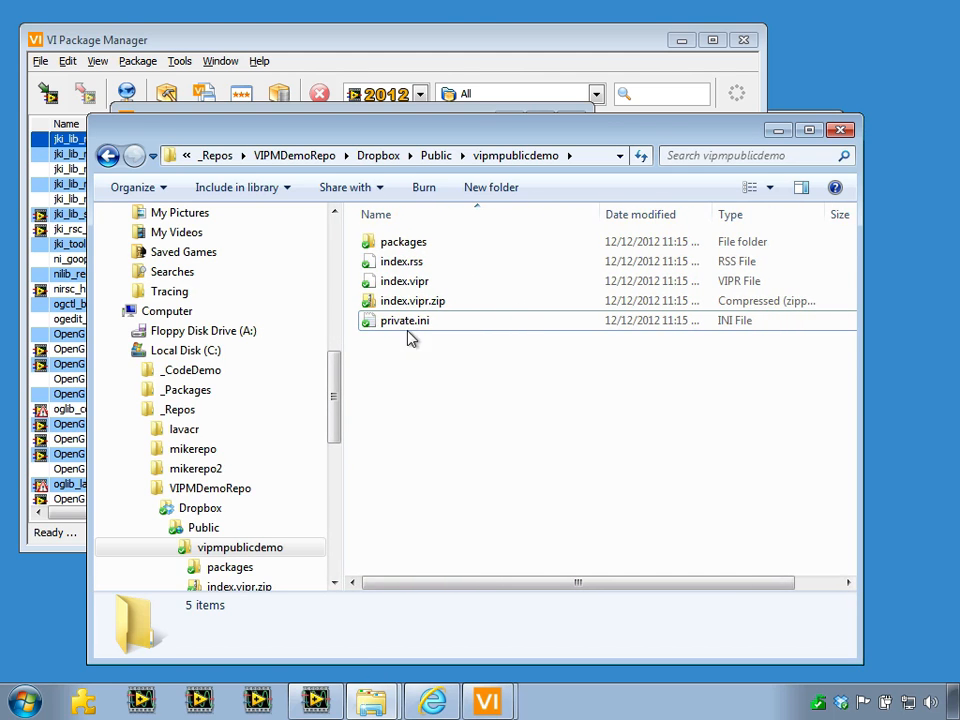
pyautogui.moveTo(437, 369); pyautogui.dragTo(390, 240)
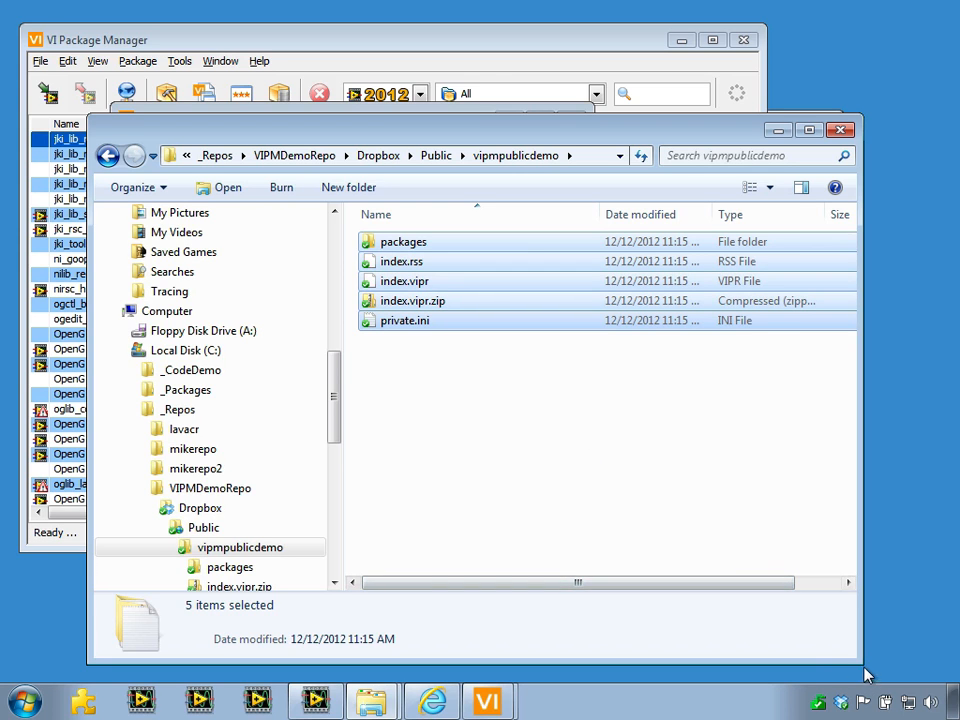
pyautogui.moveTo(862, 664); pyautogui.dragTo(823, 660)
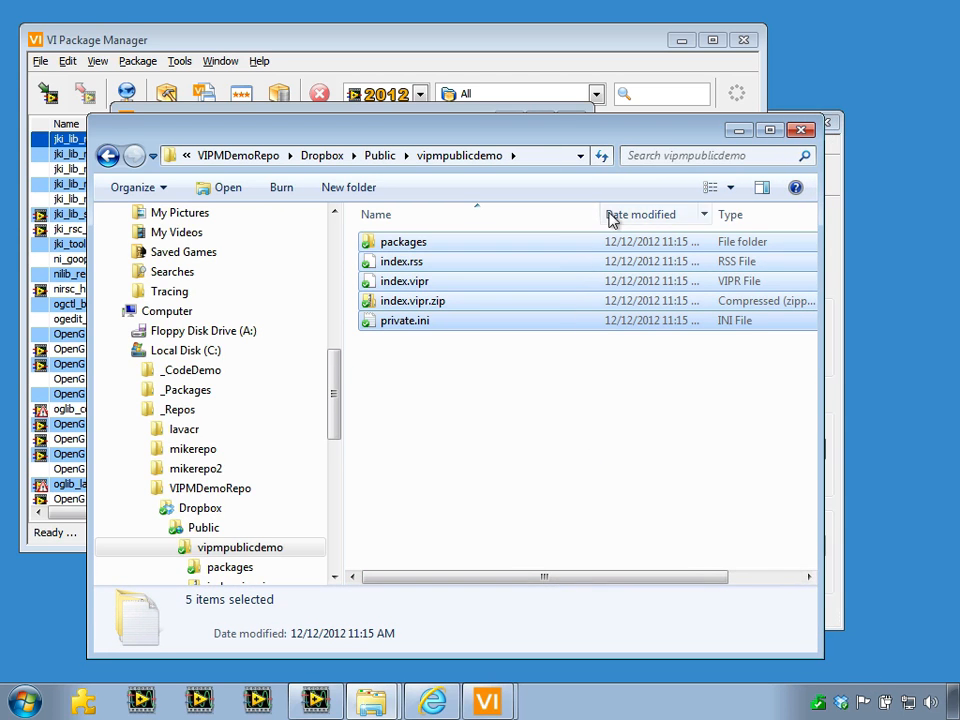
pyautogui.moveTo(601, 214); pyautogui.dragTo(491, 214)
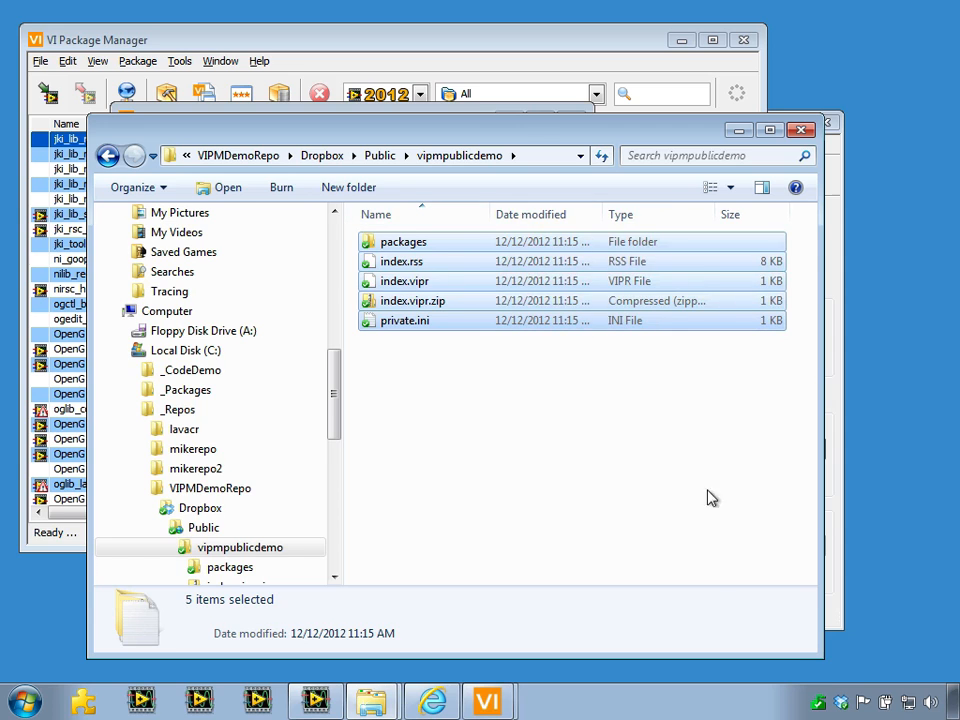
pyautogui.moveTo(818, 655); pyautogui.dragTo(797, 624)
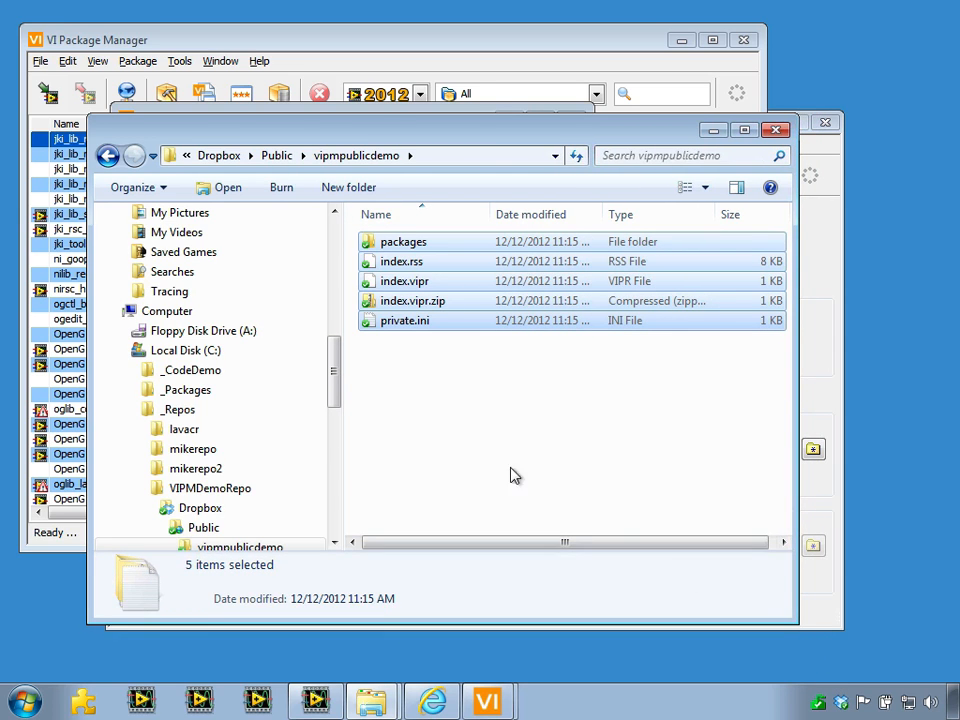
pyautogui.click(414, 390)
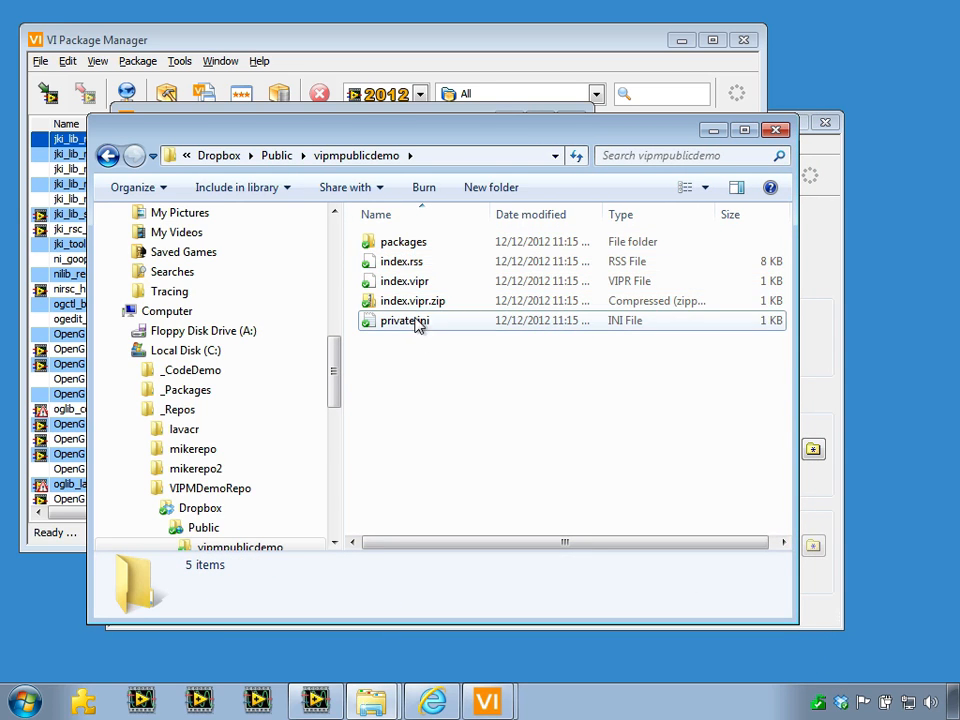
# - Copy the Dropbox public link of the index.vipr file and minimize the folder window
pyautogui.click(400, 284)
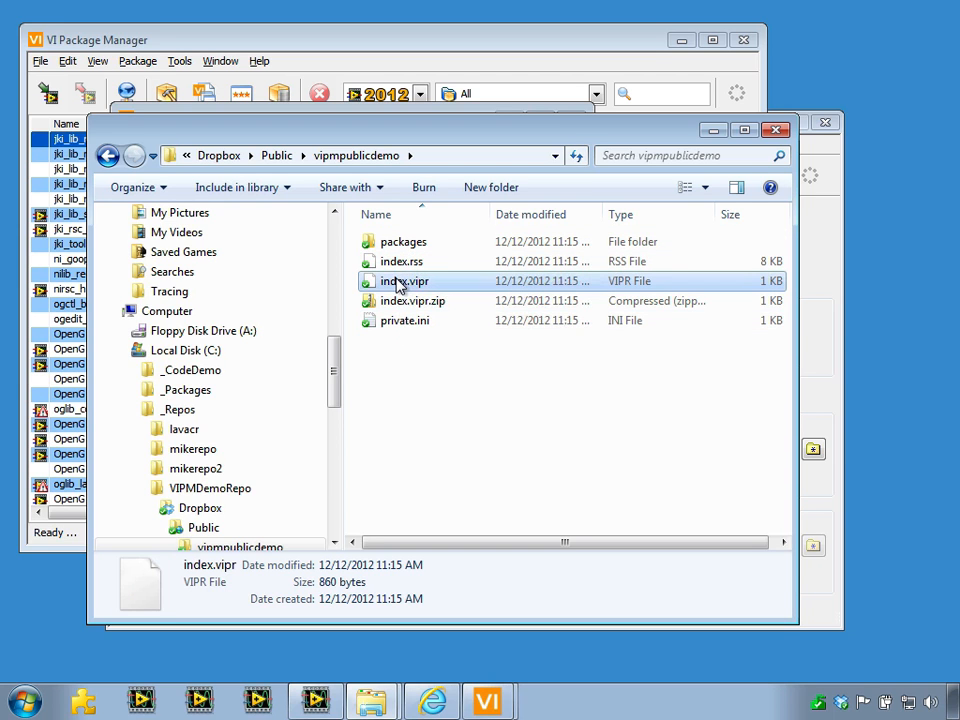
pyautogui.rightClick(400, 284)
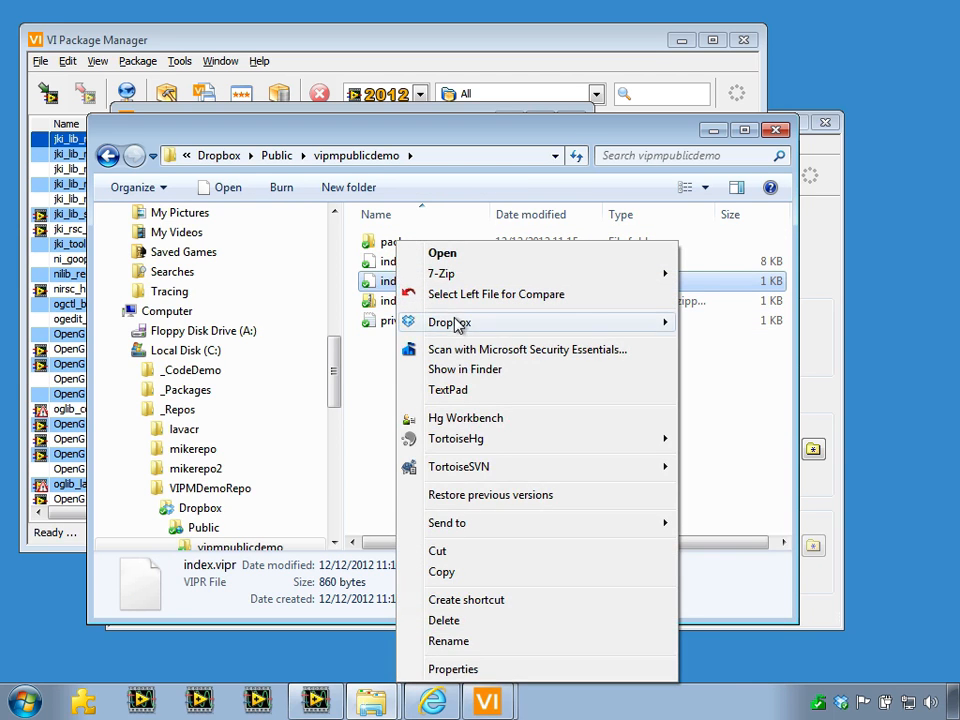
pyautogui.moveTo(456, 326)
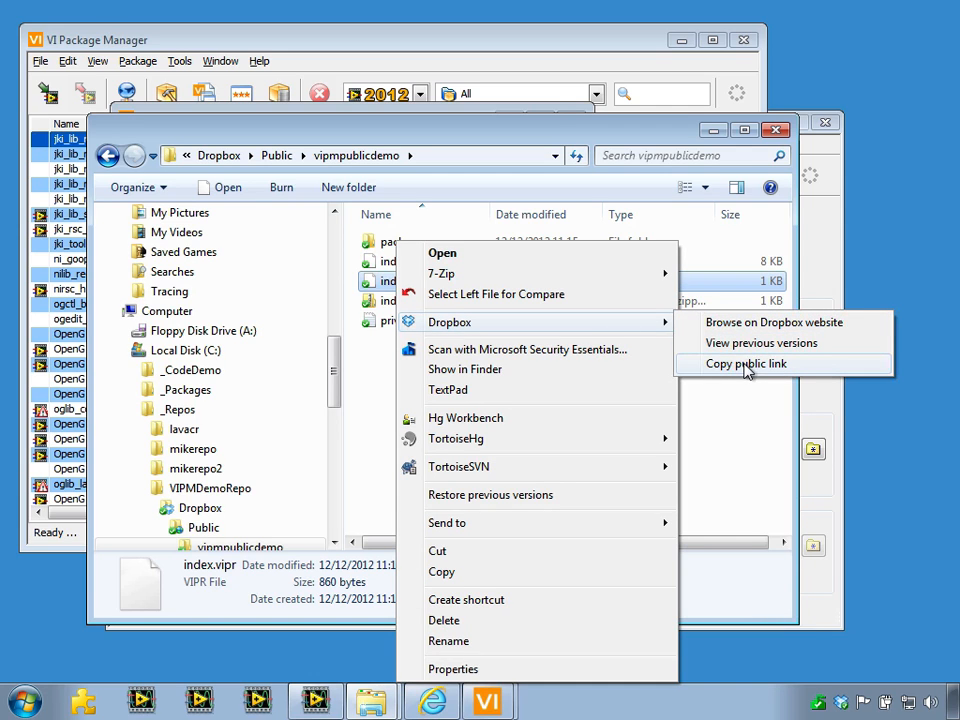
pyautogui.click(825, 372)
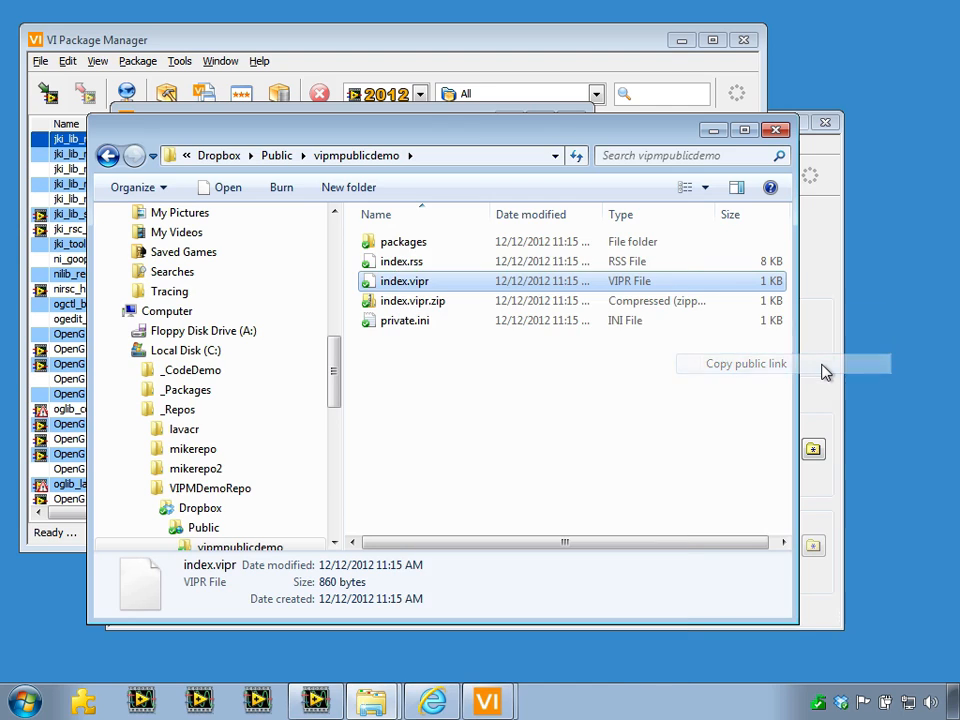
pyautogui.click(712, 131)
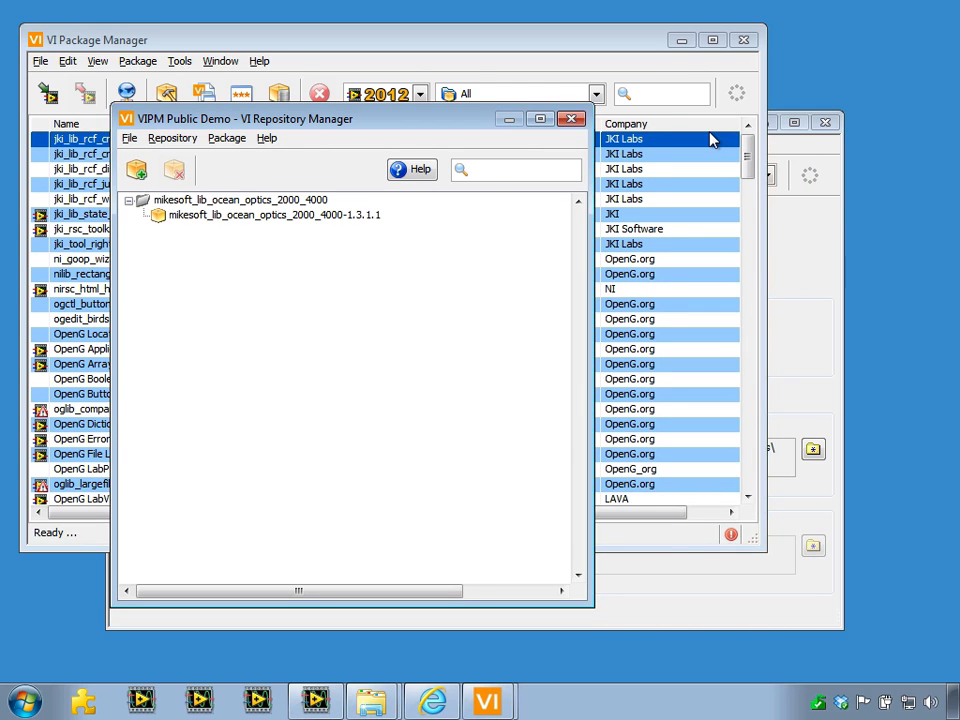
# - Replace the Public URL in the VIPM Public Demo repository's properties with the copied Dropbox link
pyautogui.click(130, 140)
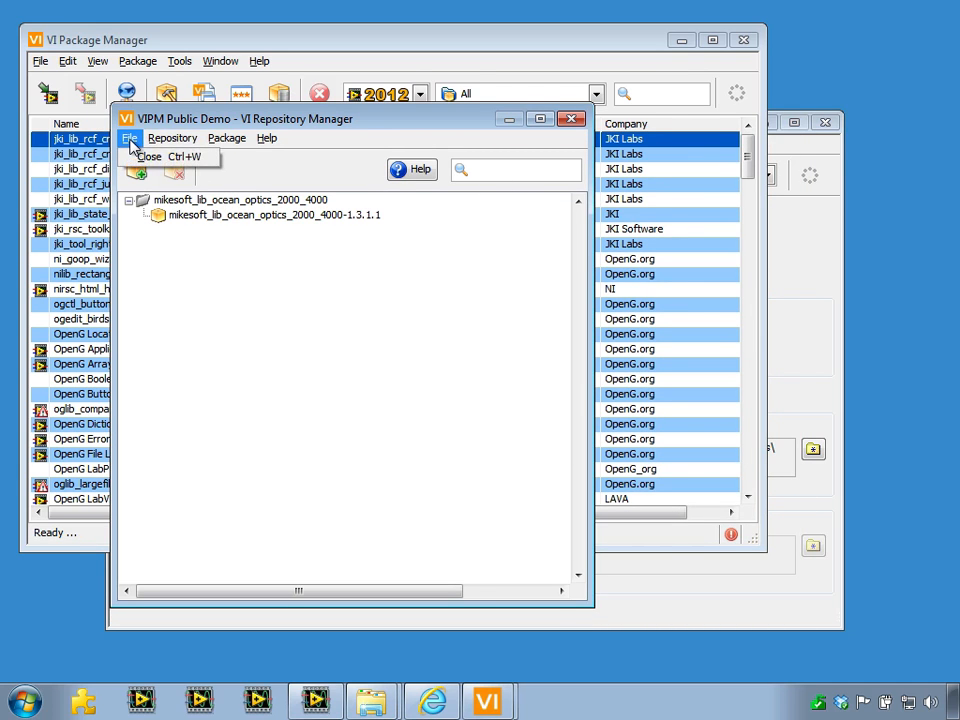
pyautogui.moveTo(168, 140)
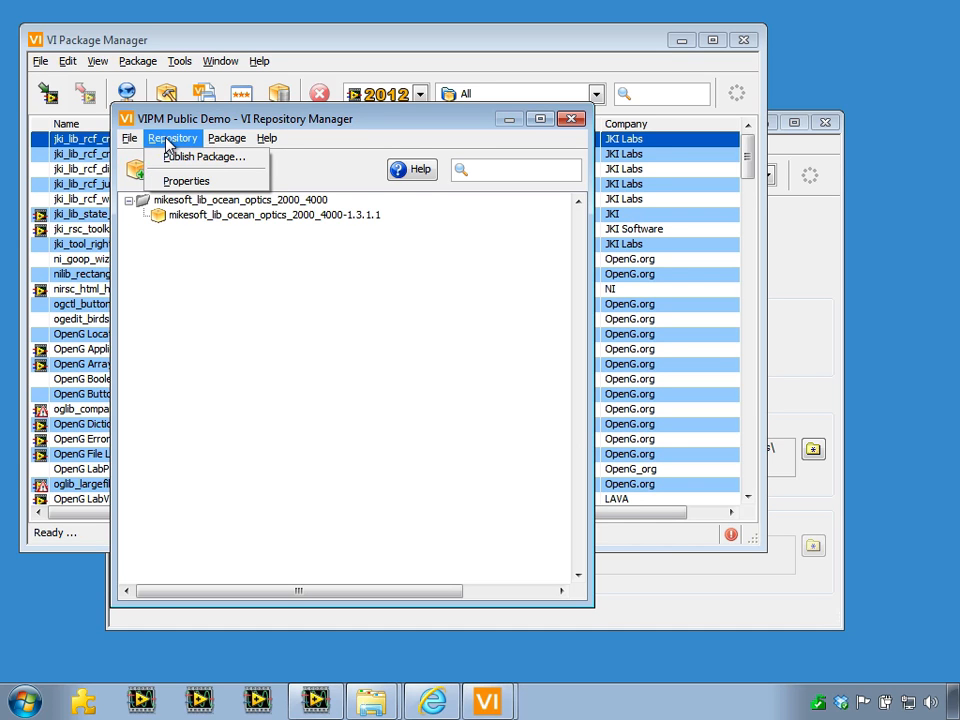
pyautogui.click(223, 185)
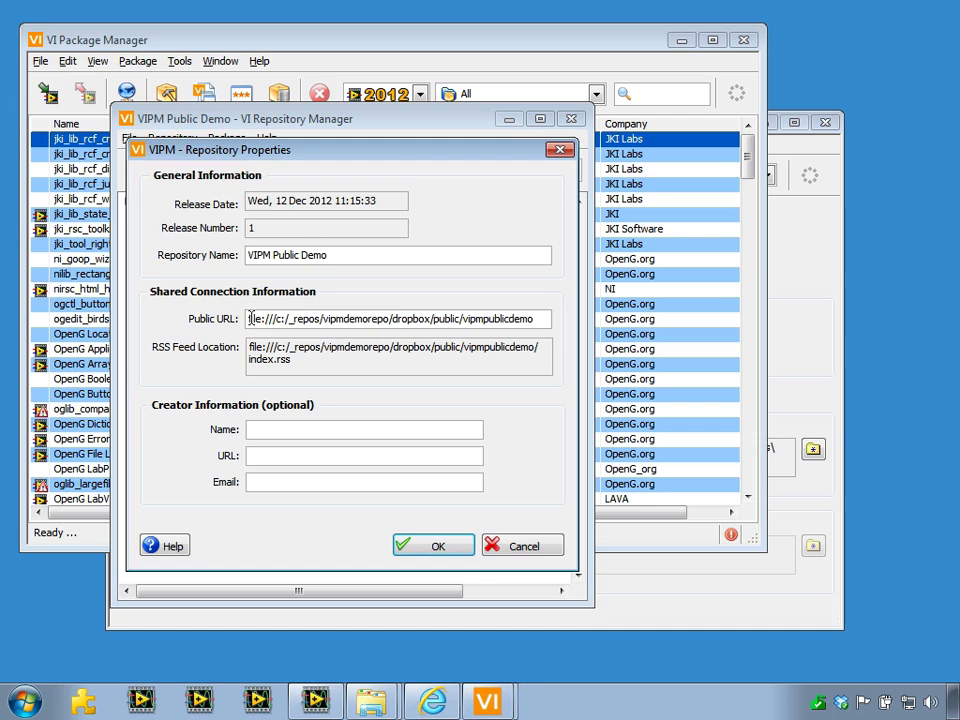
pyautogui.moveTo(253, 319); pyautogui.dragTo(521, 315)
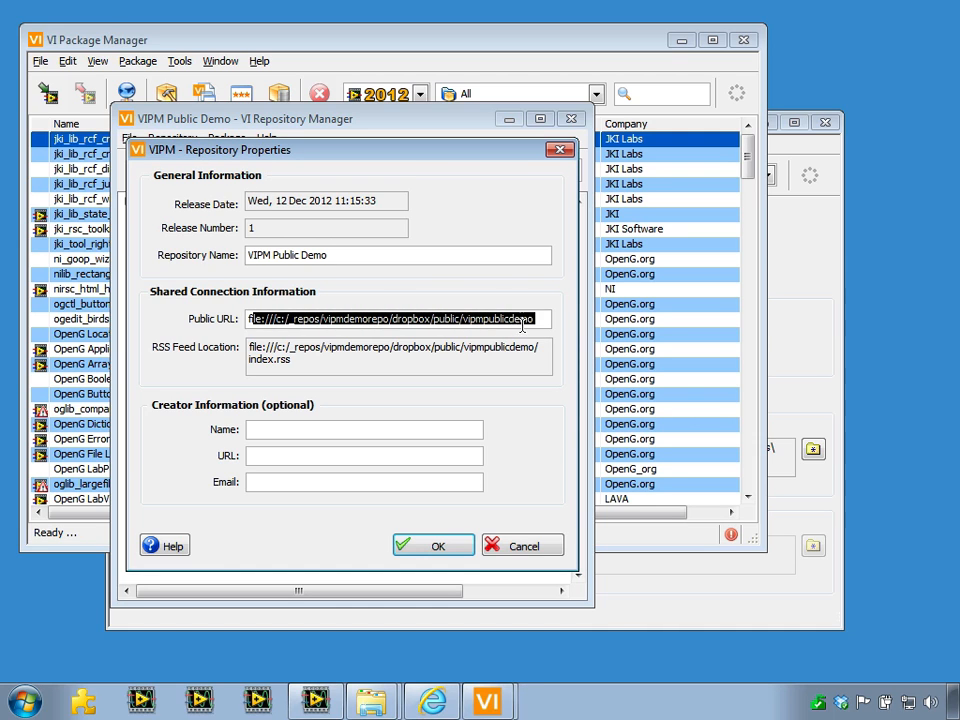
pyautogui.click(520, 259)
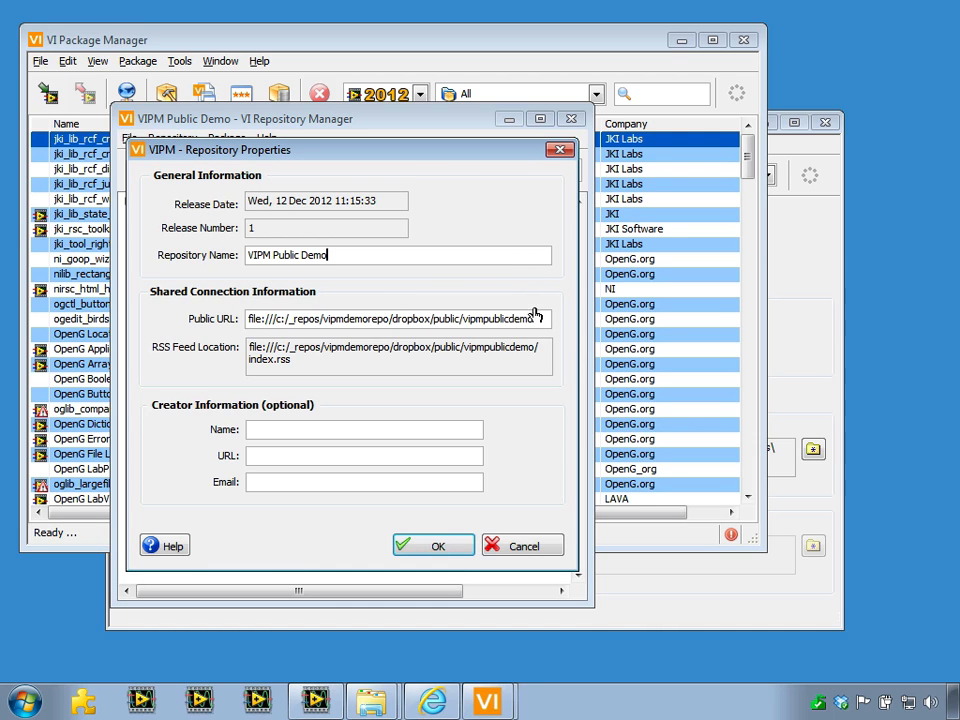
pyautogui.moveTo(537, 320); pyautogui.dragTo(230, 318)
pyautogui.hotkey('ctrl', 'v')
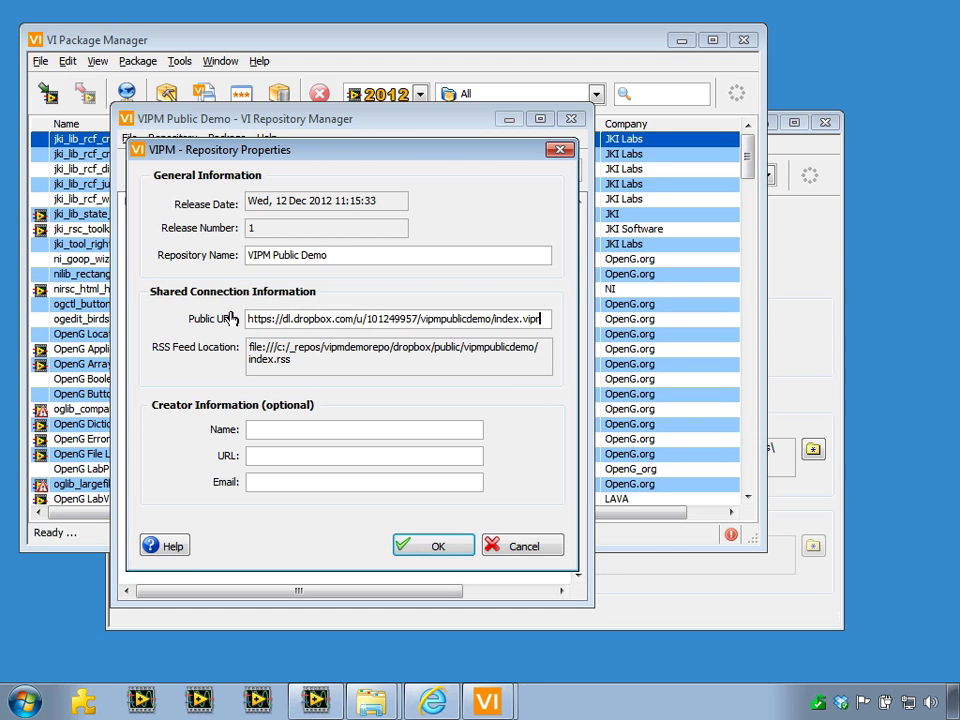
pyautogui.click(538, 391)
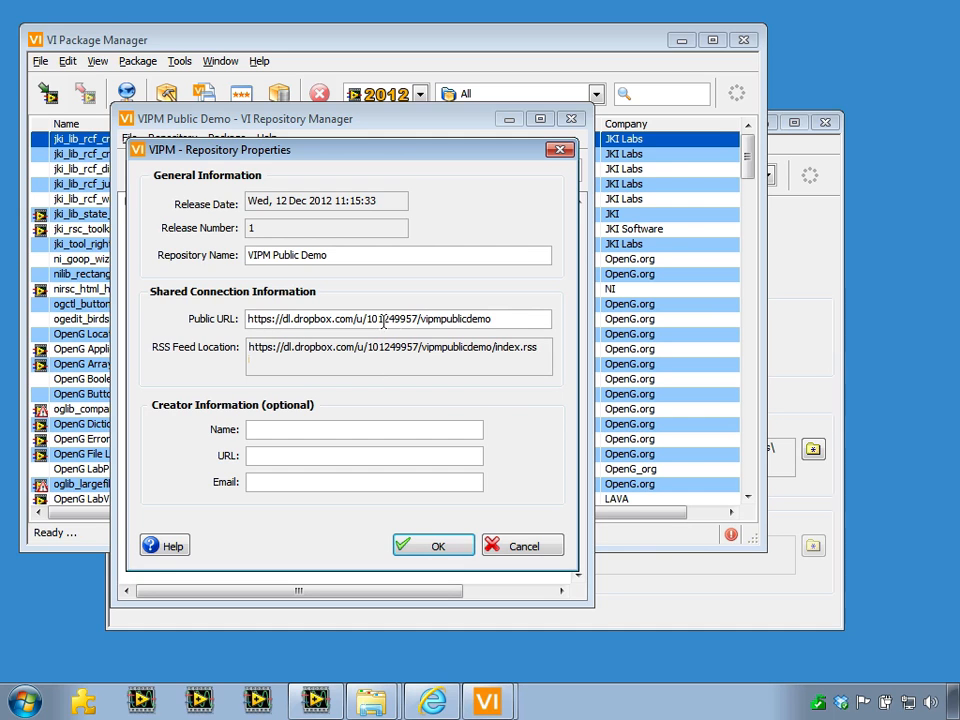
# - Copy the repository's shortened Public URL, save the repository properties and close the Repository Manager
pyautogui.moveTo(514, 318); pyautogui.dragTo(240, 321)
pyautogui.hotkey('ctrl', 'c')
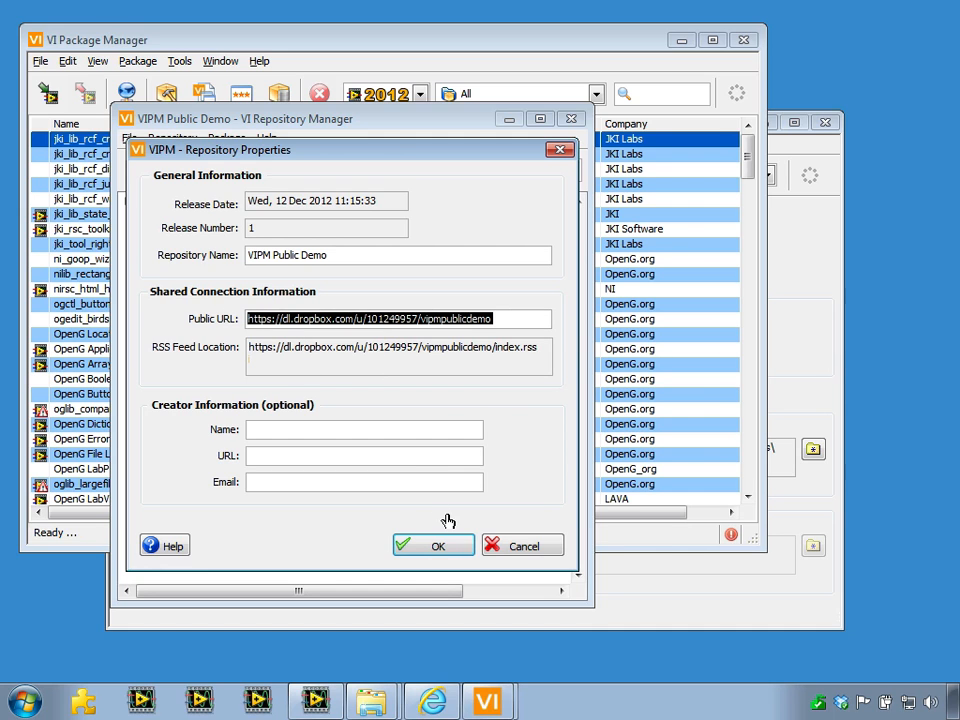
pyautogui.click(548, 347)
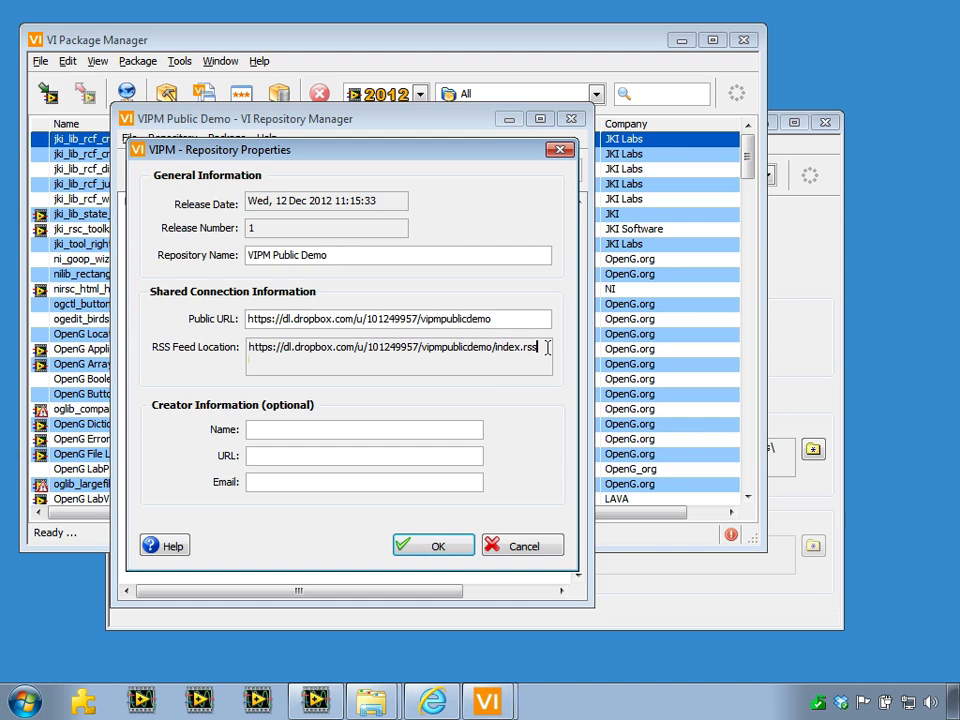
pyautogui.click(444, 548)
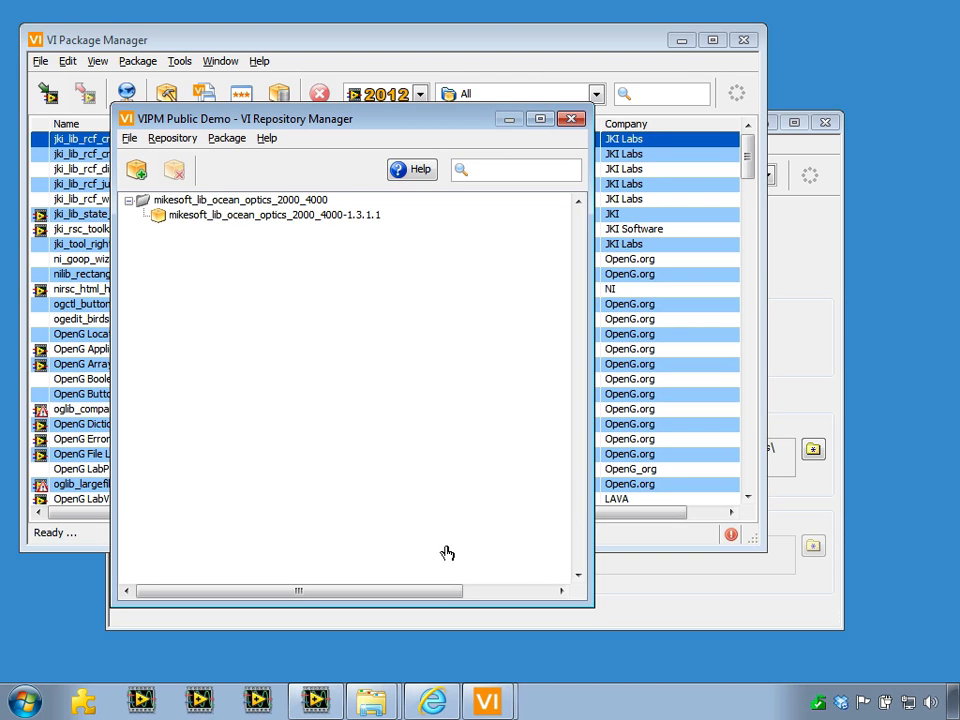
pyautogui.click(572, 121)
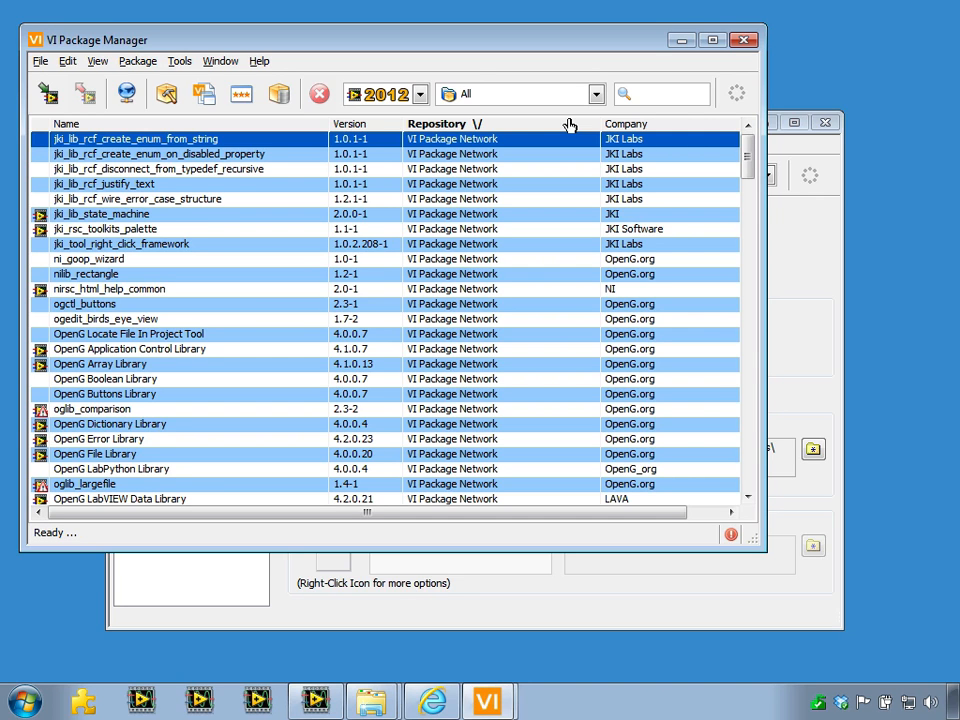
# - Add a repository subscription in the network options using the copied vipmpublicdemo Dropbox URL, and apply the options
pyautogui.moveTo(568, 43); pyautogui.dragTo(650, 122)
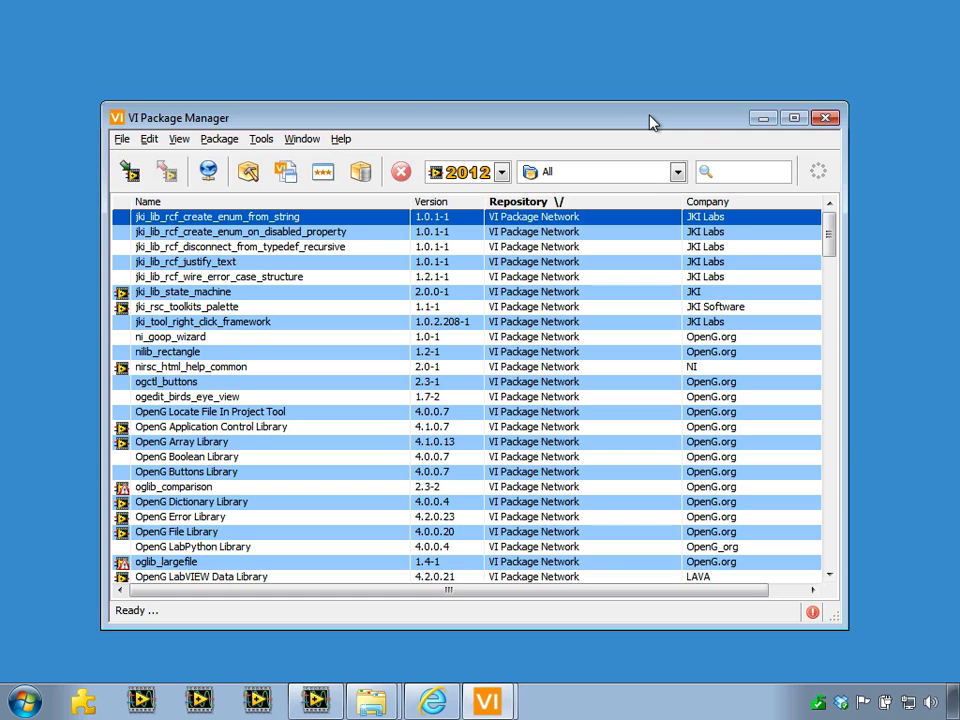
pyautogui.click(262, 142)
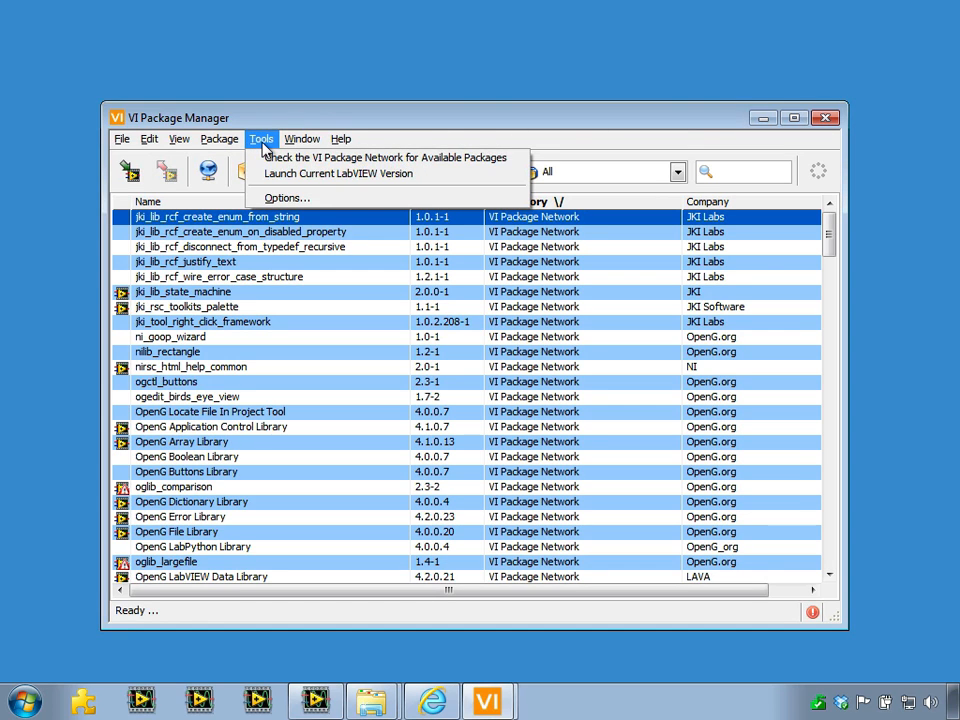
pyautogui.click(288, 199)
pyautogui.click(278, 185)
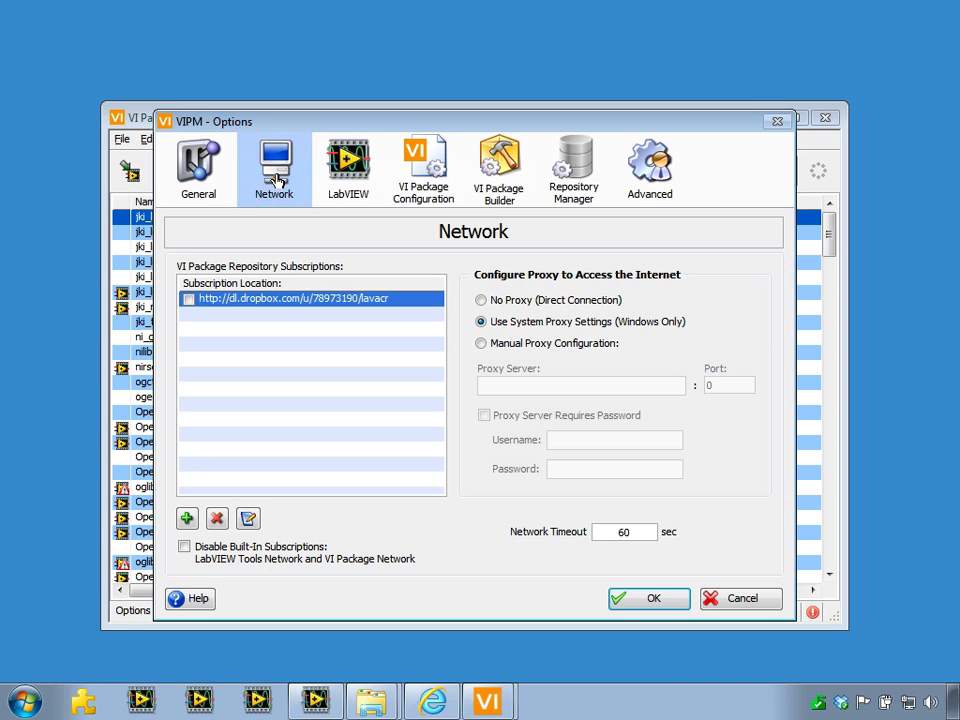
pyautogui.click(186, 519)
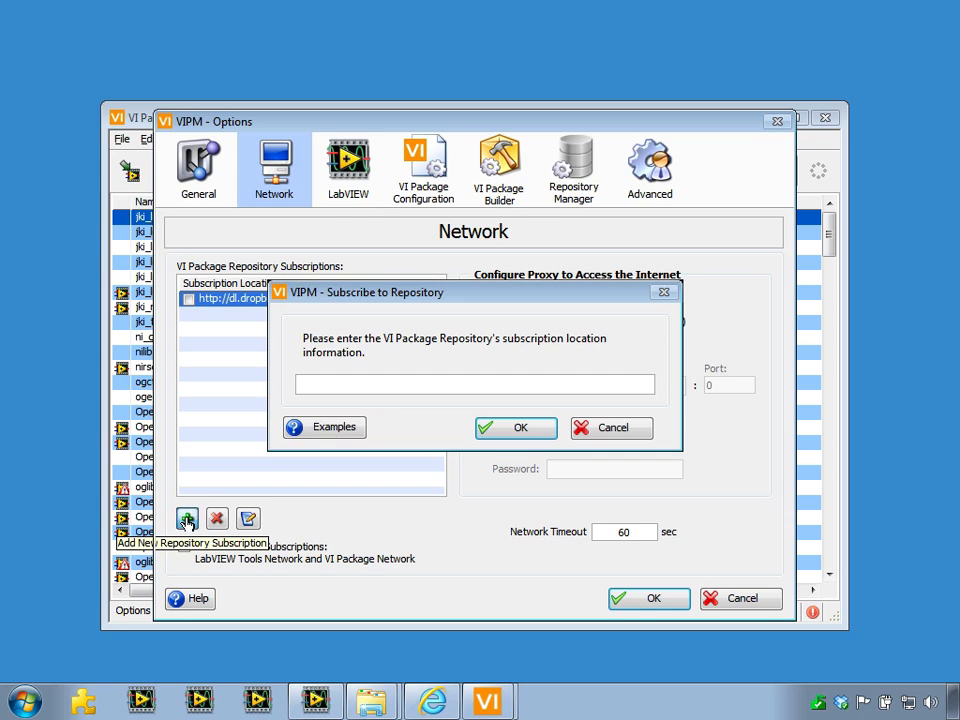
pyautogui.click(366, 386)
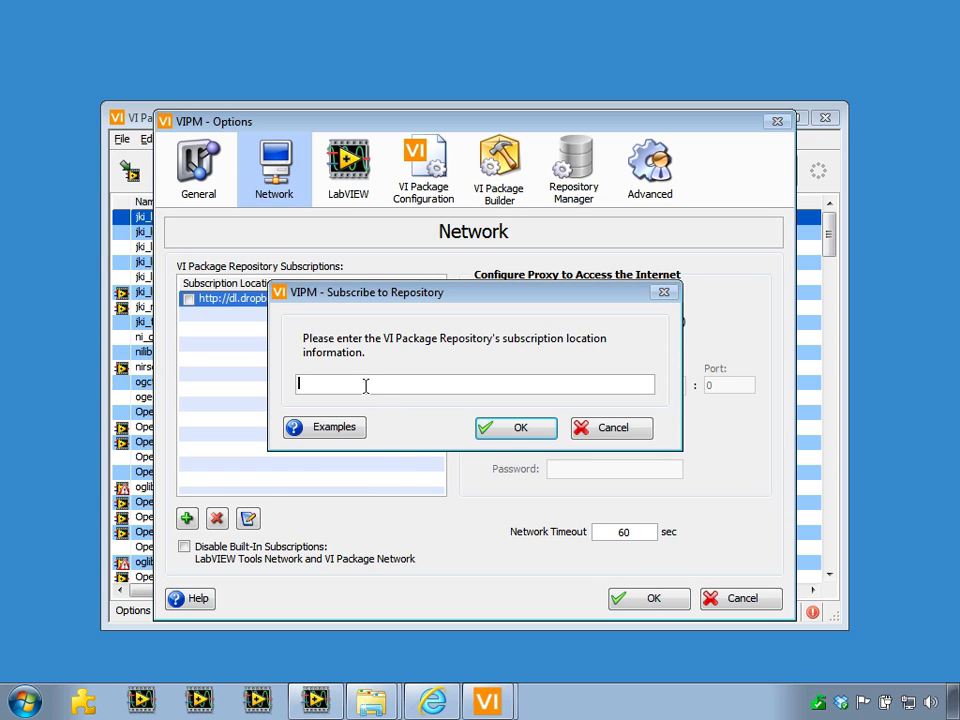
pyautogui.hotkey('ctrl', 'v')
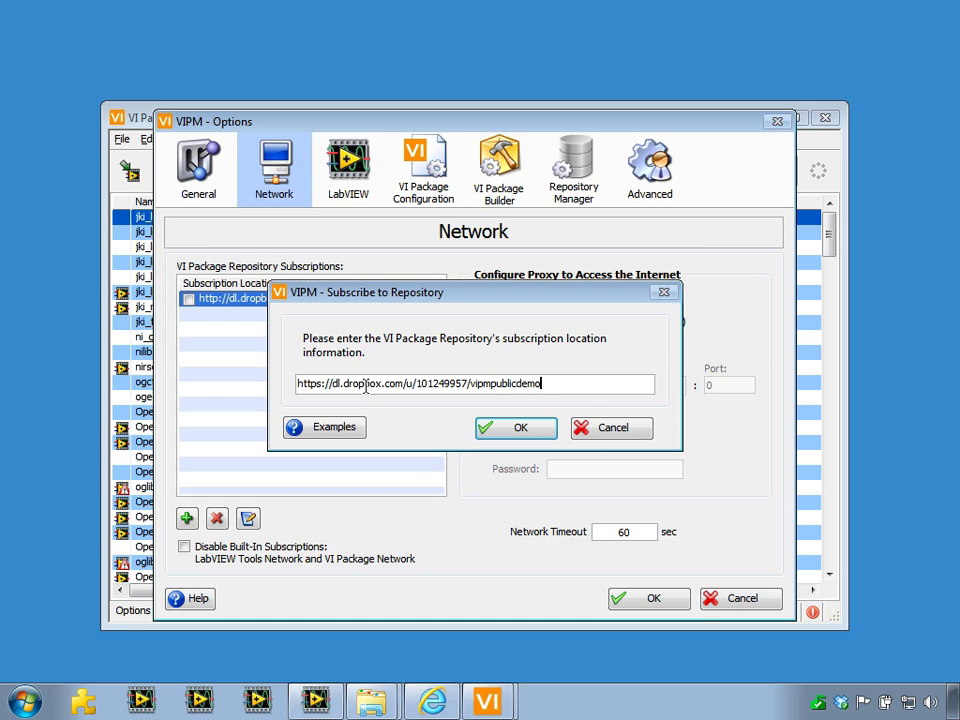
pyautogui.click(520, 430)
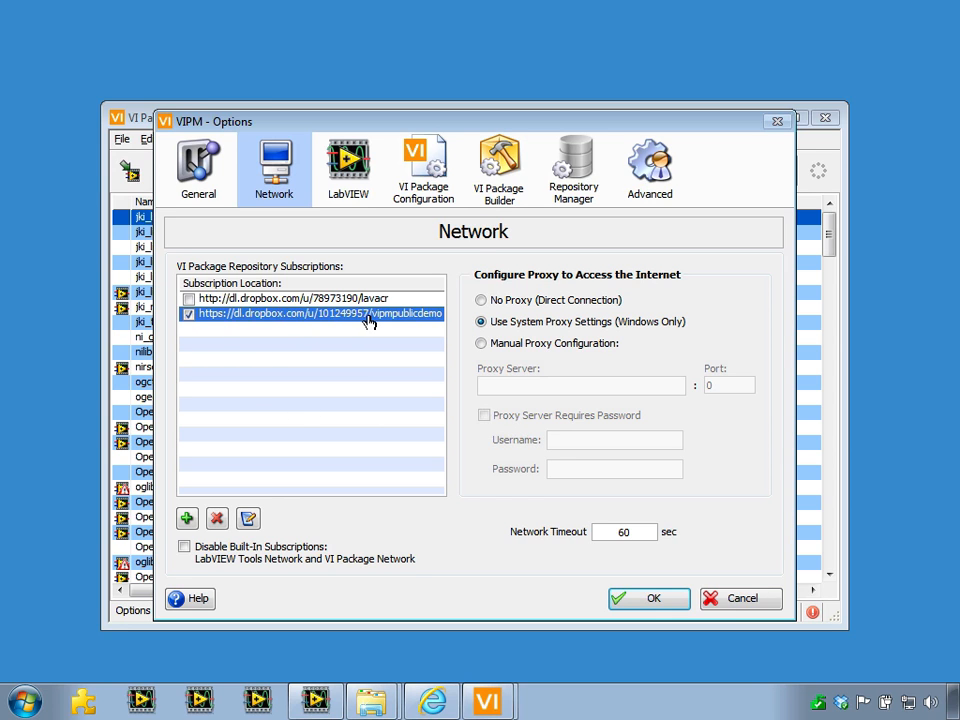
pyautogui.click(640, 598)
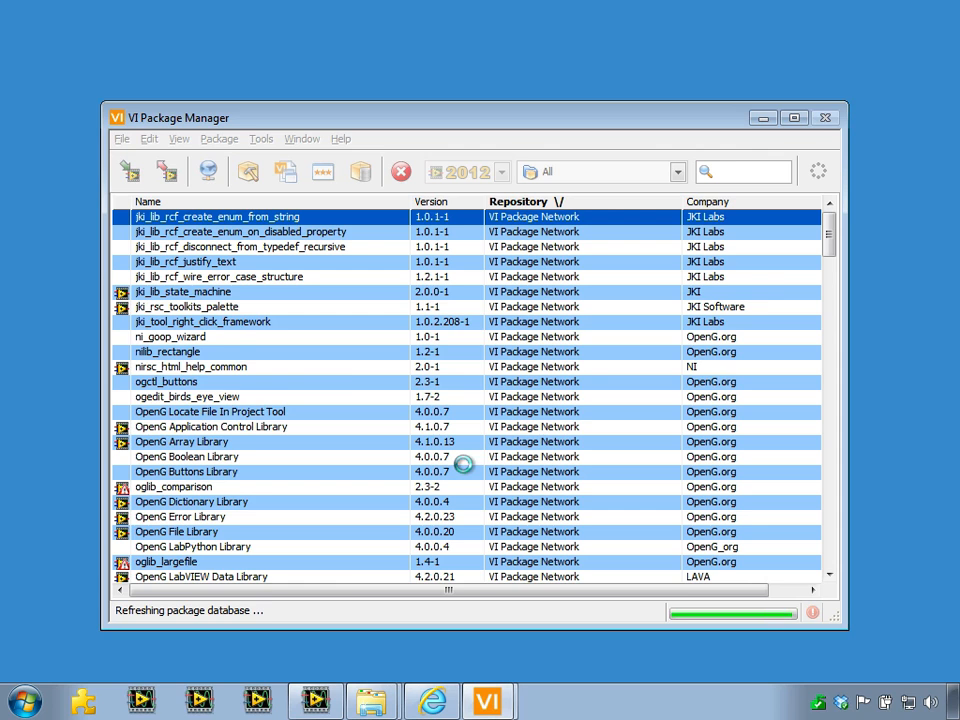
pyautogui.click(458, 397)
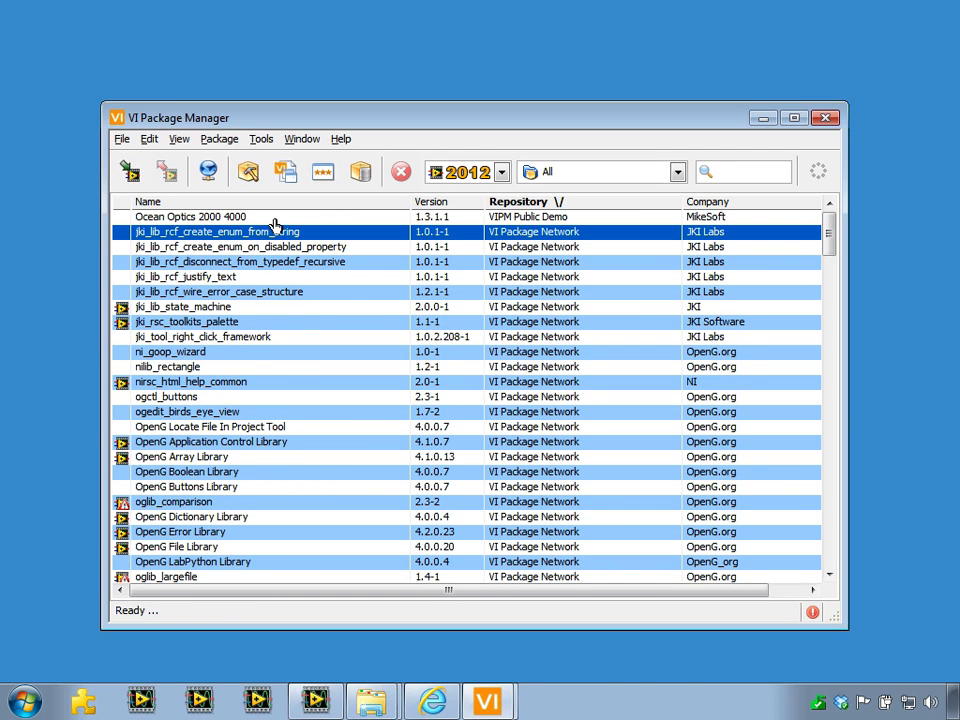
# - Examine the Ocean Optics 2000 4000 package's information and the actions available for it, without installing it
pyautogui.click(273, 219)
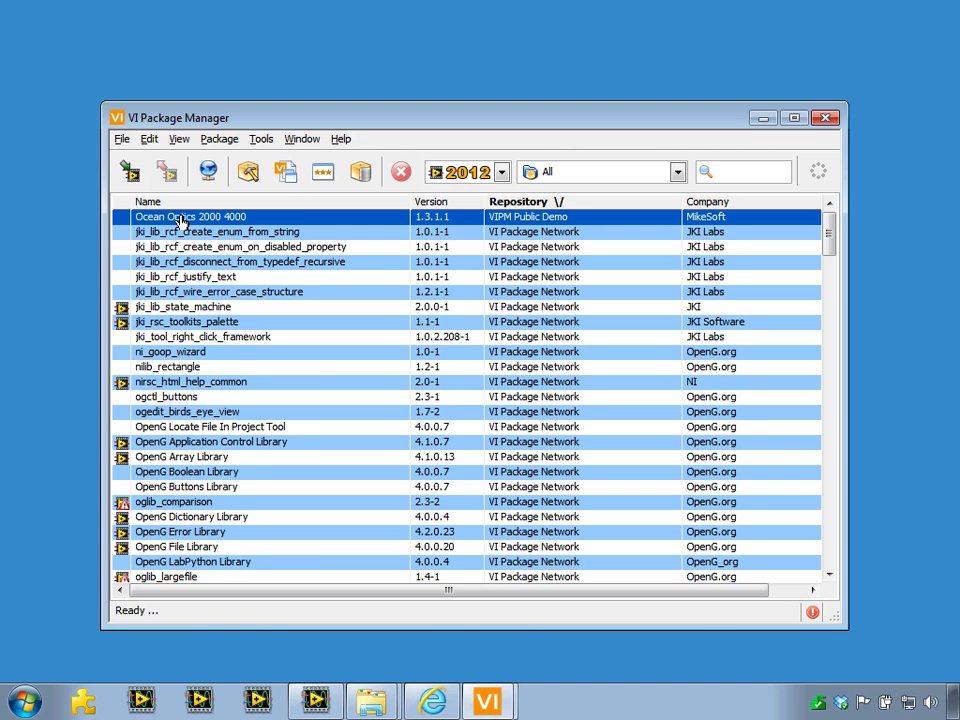
pyautogui.doubleClick(279, 216)
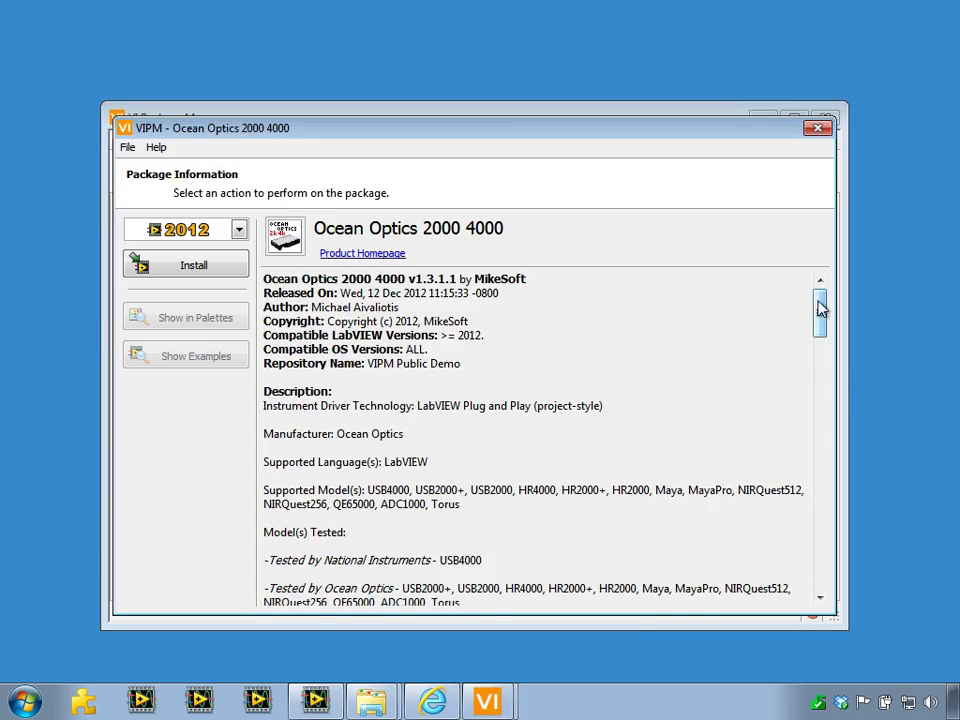
pyautogui.moveTo(820, 309)
pyautogui.mouseDown()
pyautogui.moveTo(818, 557)
pyautogui.moveTo(838, 305)
pyautogui.mouseUp()
pyautogui.click(816, 128)
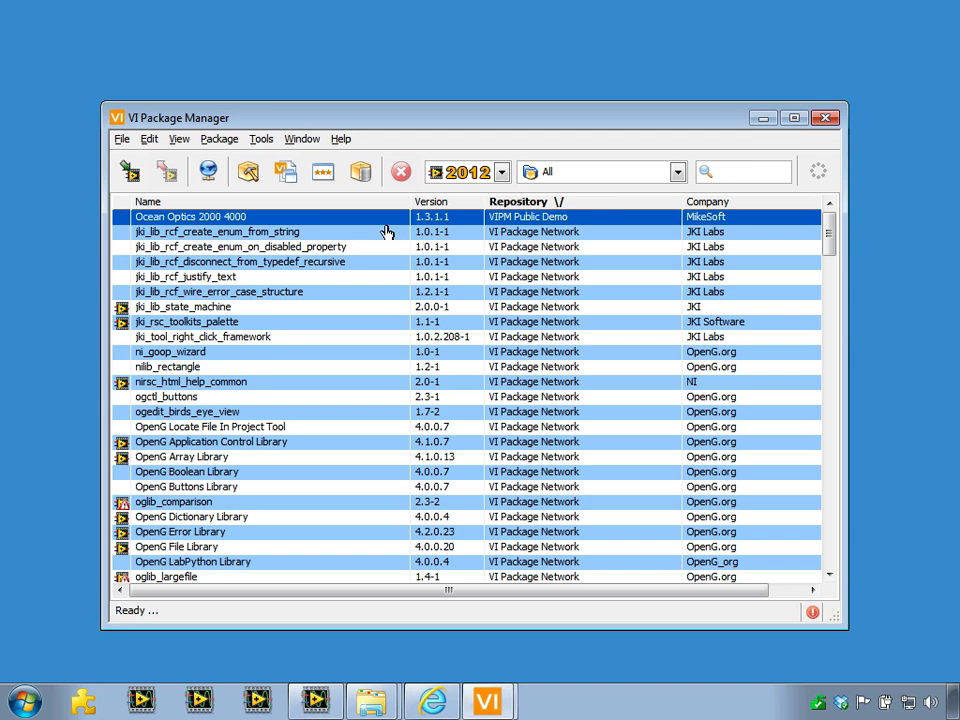
pyautogui.rightClick(272, 216)
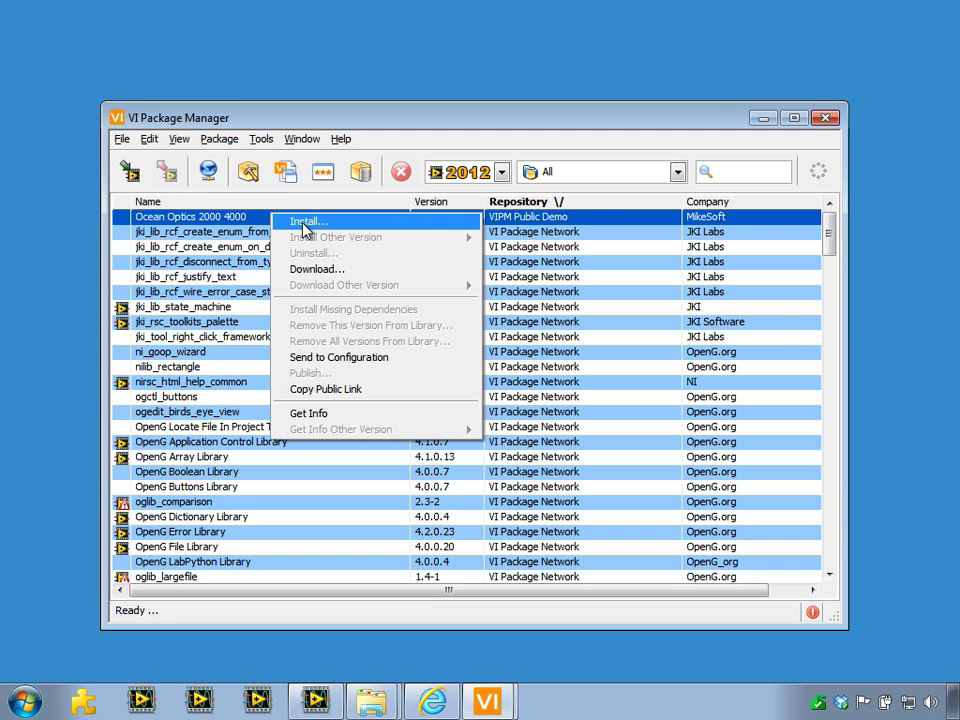
pyautogui.click(338, 123)
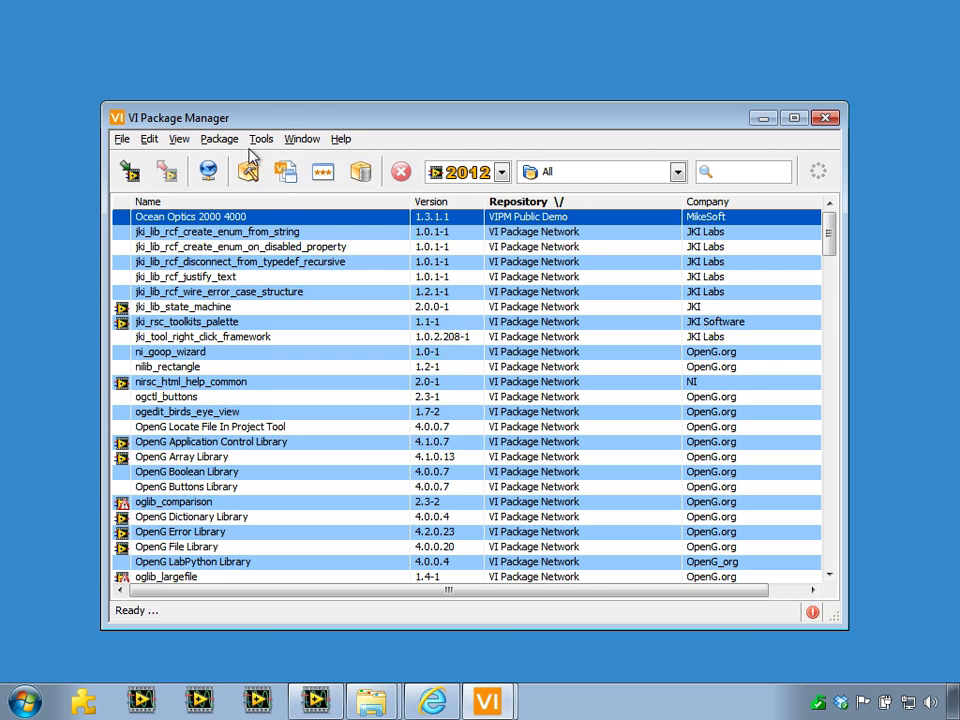
# - Examine the other versions of OpenG Application Control Library offered for installation, without choosing one
pyautogui.click(198, 385)
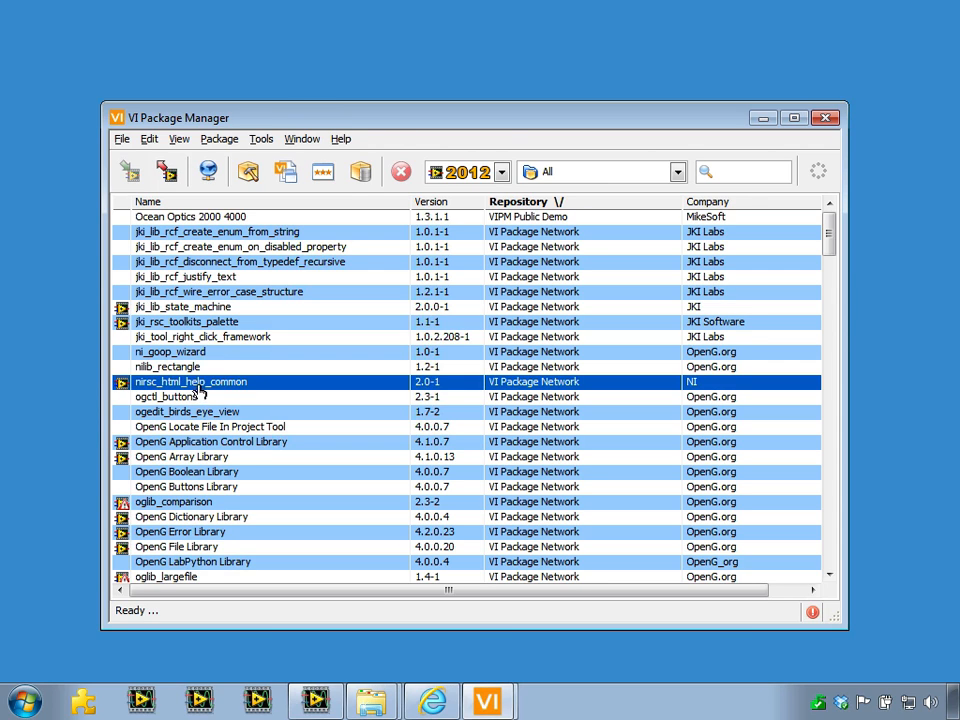
pyautogui.click(199, 446)
pyautogui.rightClick(300, 446)
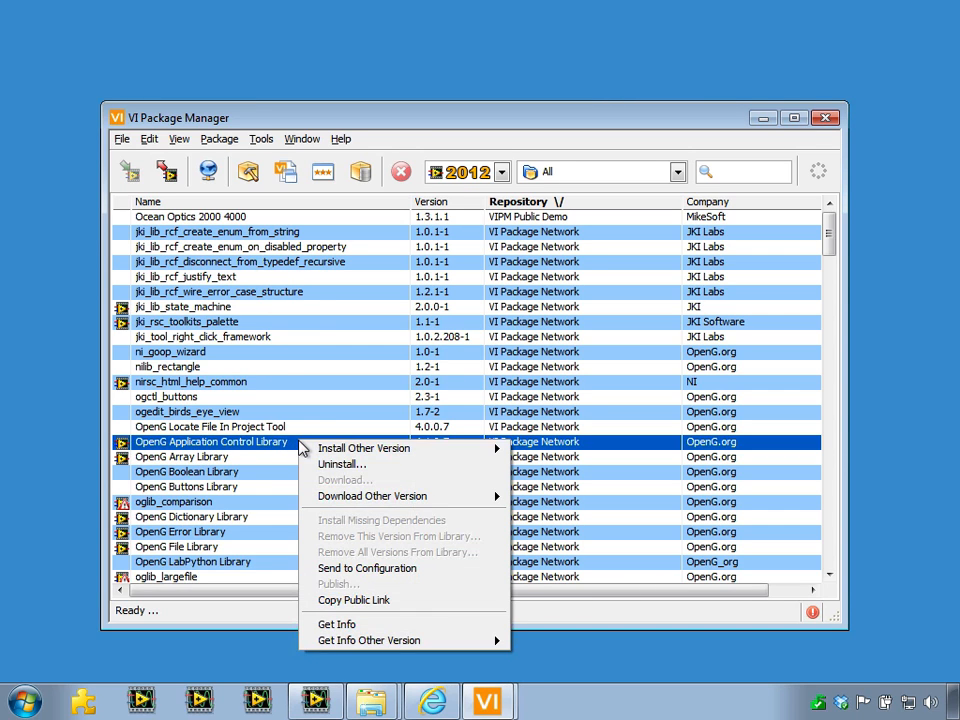
pyautogui.moveTo(454, 450)
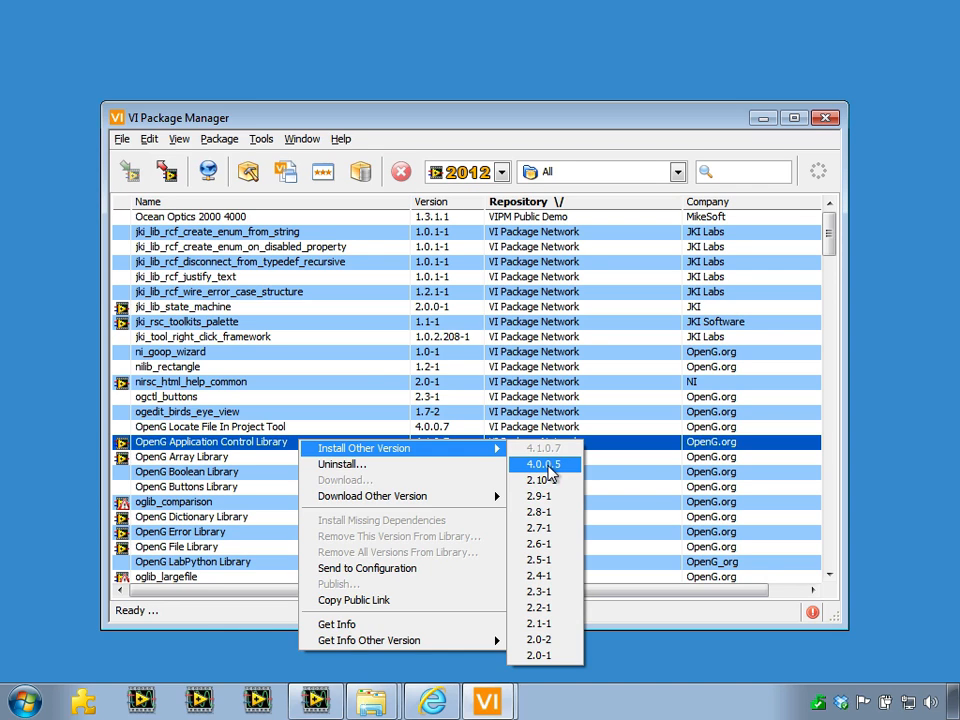
pyautogui.click(370, 127)
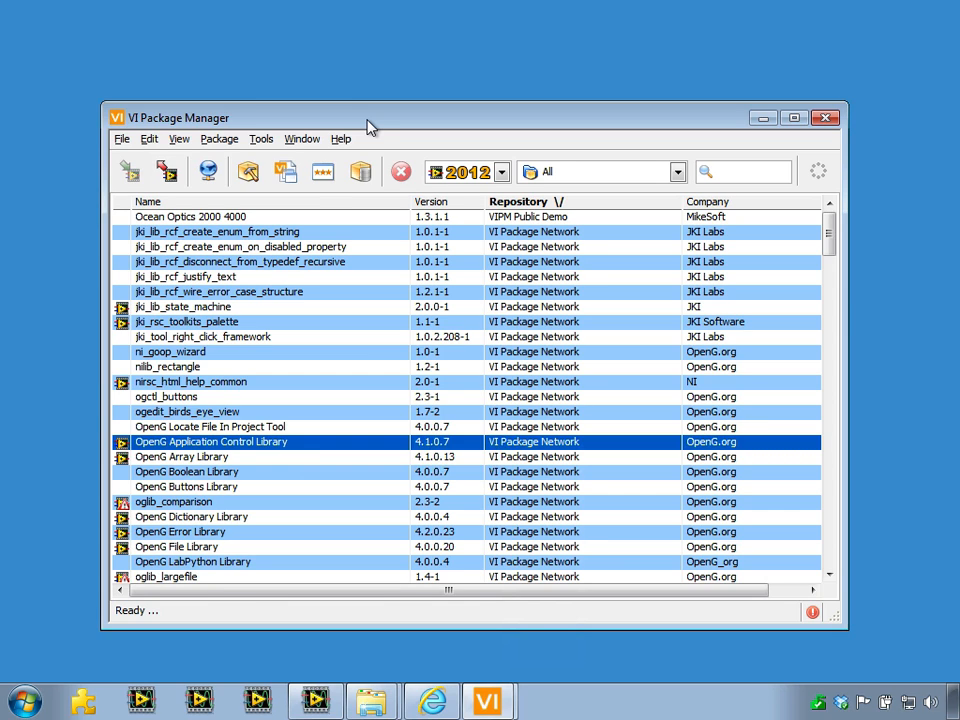
# - Install Ocean Optics 2000 4000 v1.3.1.1 from the VIPM Public Demo repository into LabVIEW 2012 and finish the installation
pyautogui.click(343, 223)
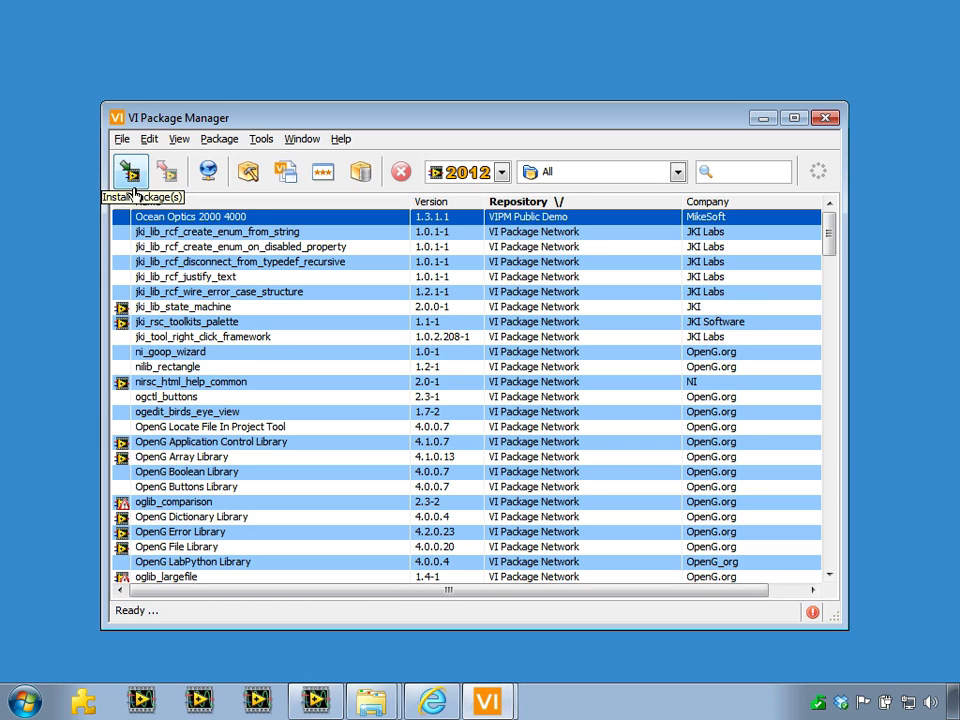
pyautogui.doubleClick(252, 220)
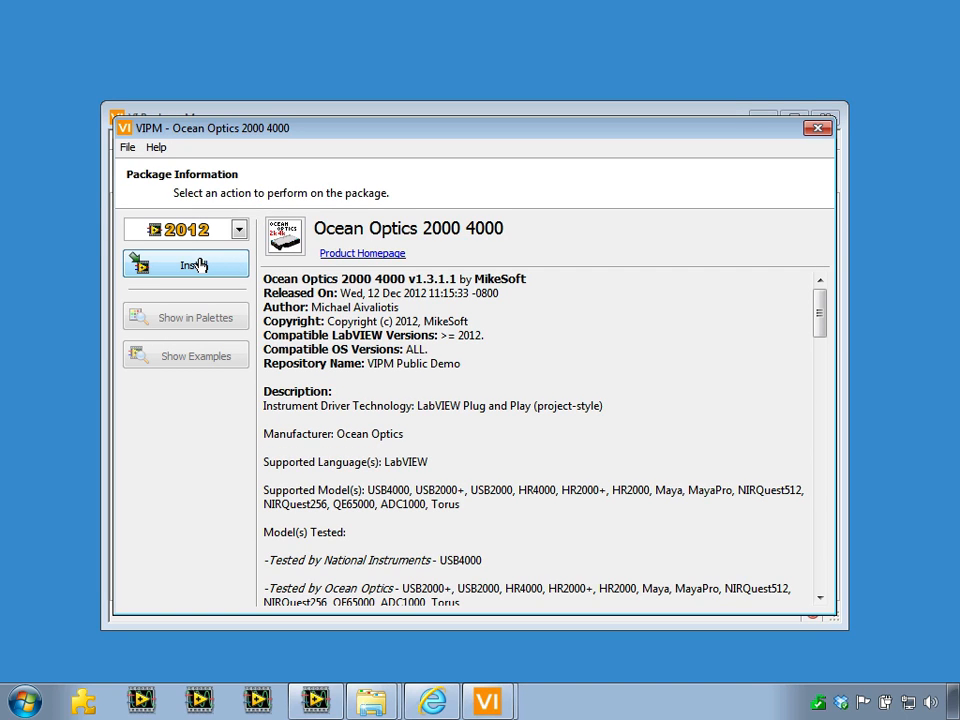
pyautogui.click(199, 264)
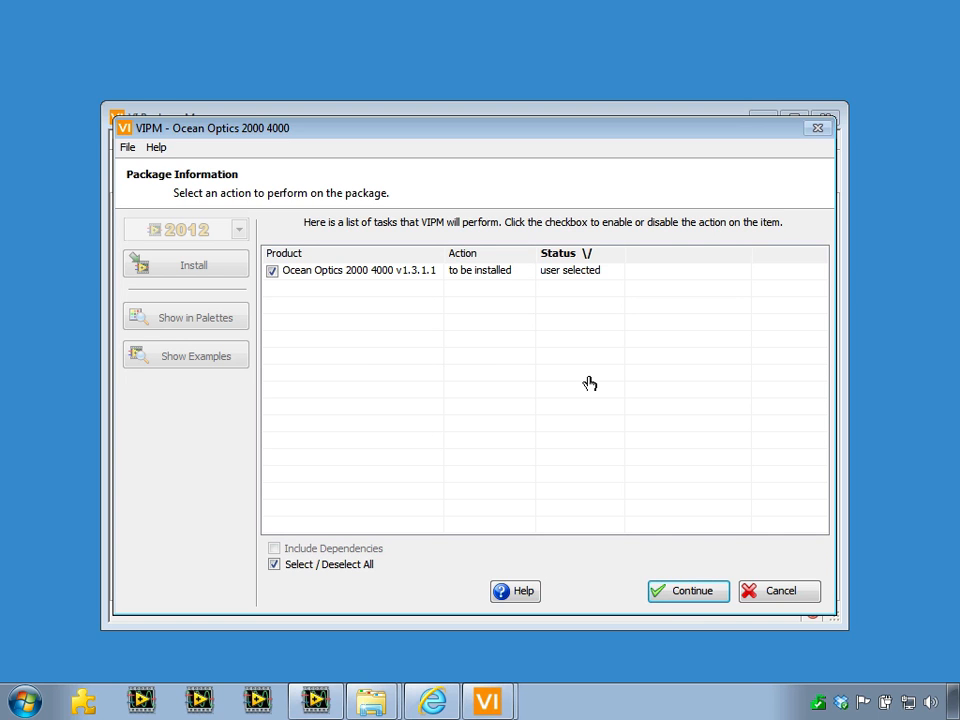
pyautogui.click(690, 592)
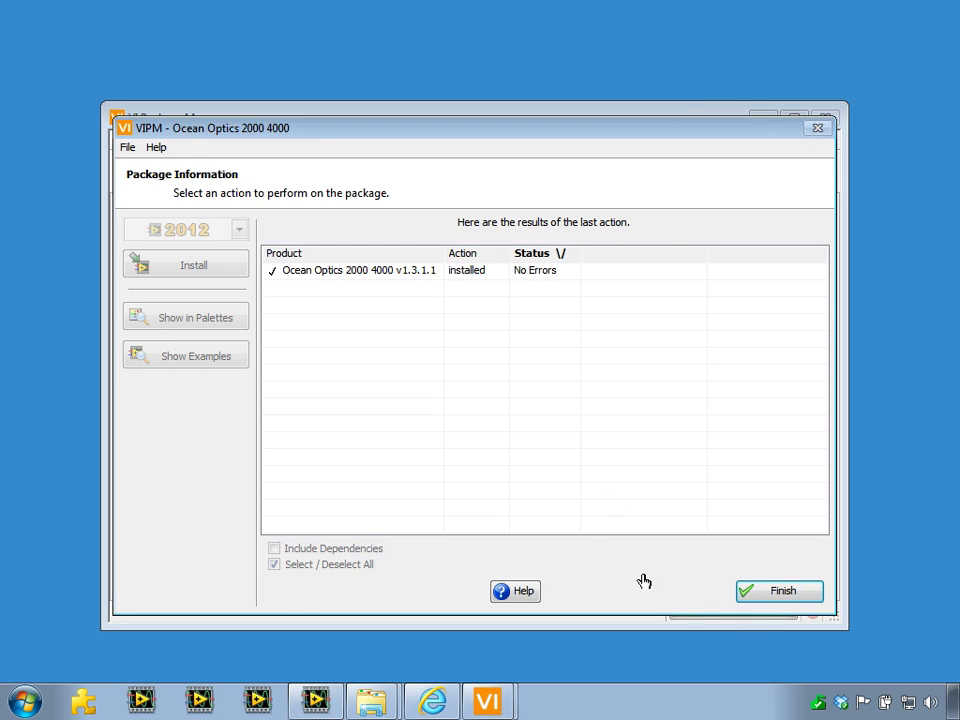
pyautogui.click(776, 596)
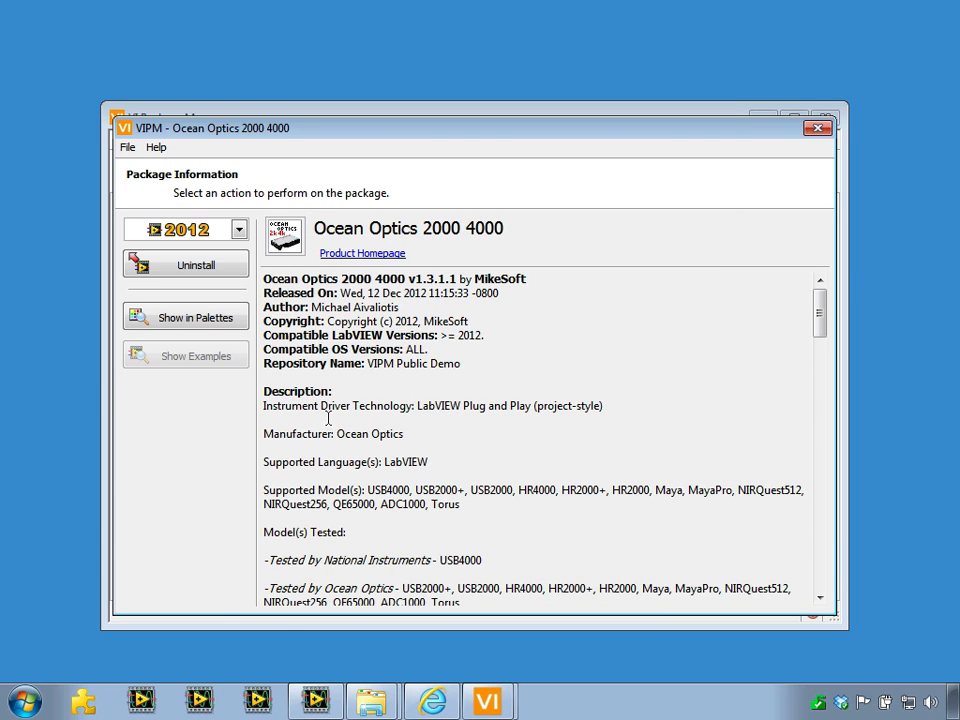
# - Switch to LabVIEW and inspect the Ocean Optics 2000 4000 instrument driver palette from the block diagram, then minimize LabVIEW
pyautogui.click(321, 710)
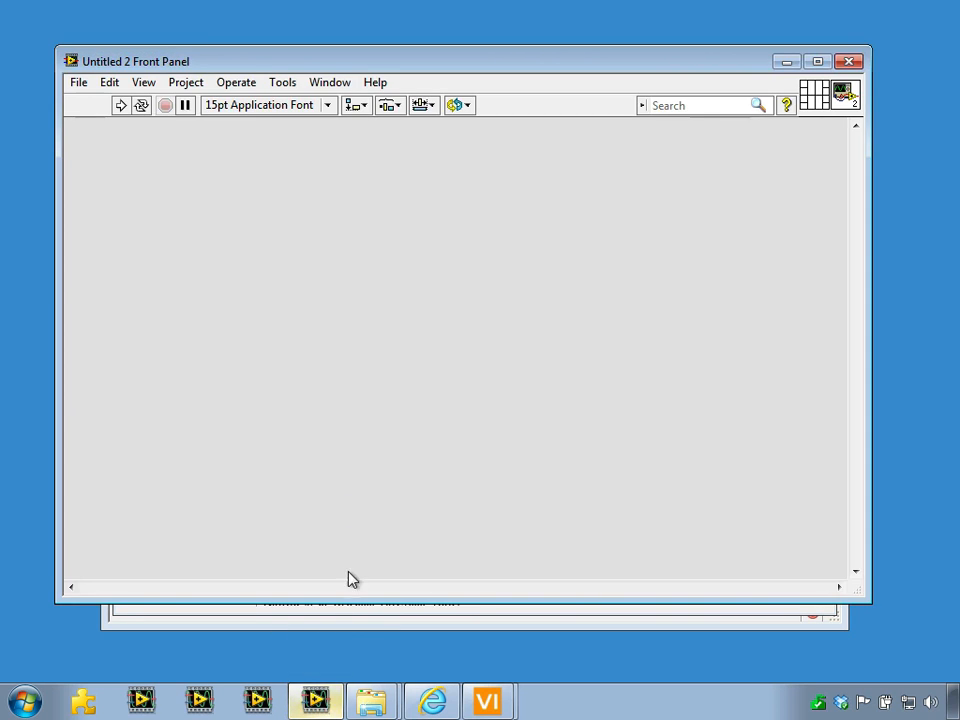
pyautogui.hotkey('ctrl', 'e')
pyautogui.rightClick(349, 246)
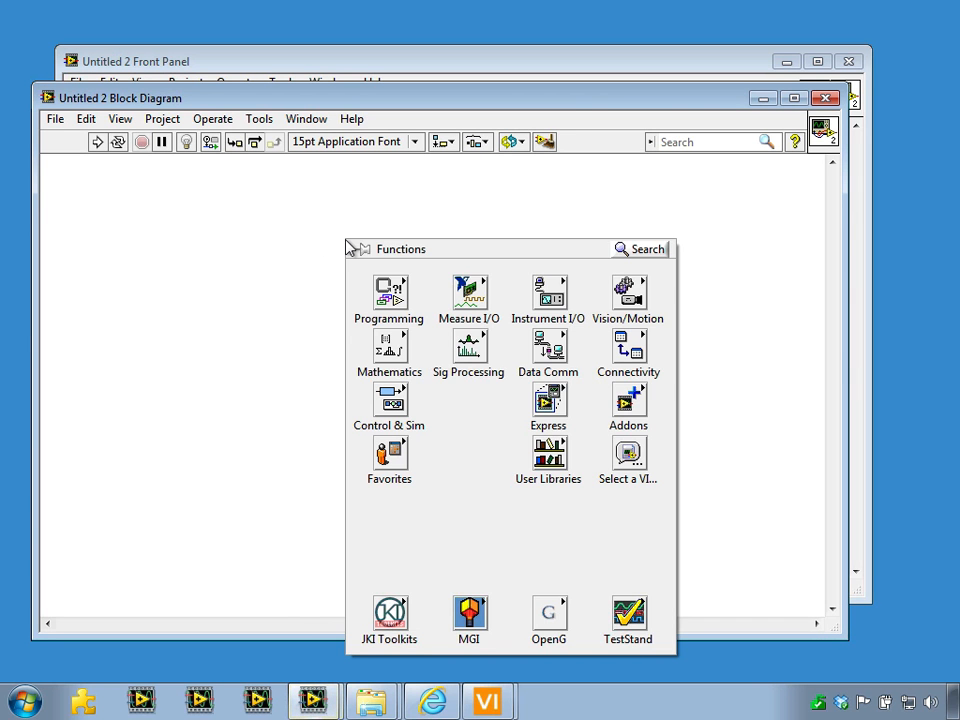
pyautogui.moveTo(525, 290)
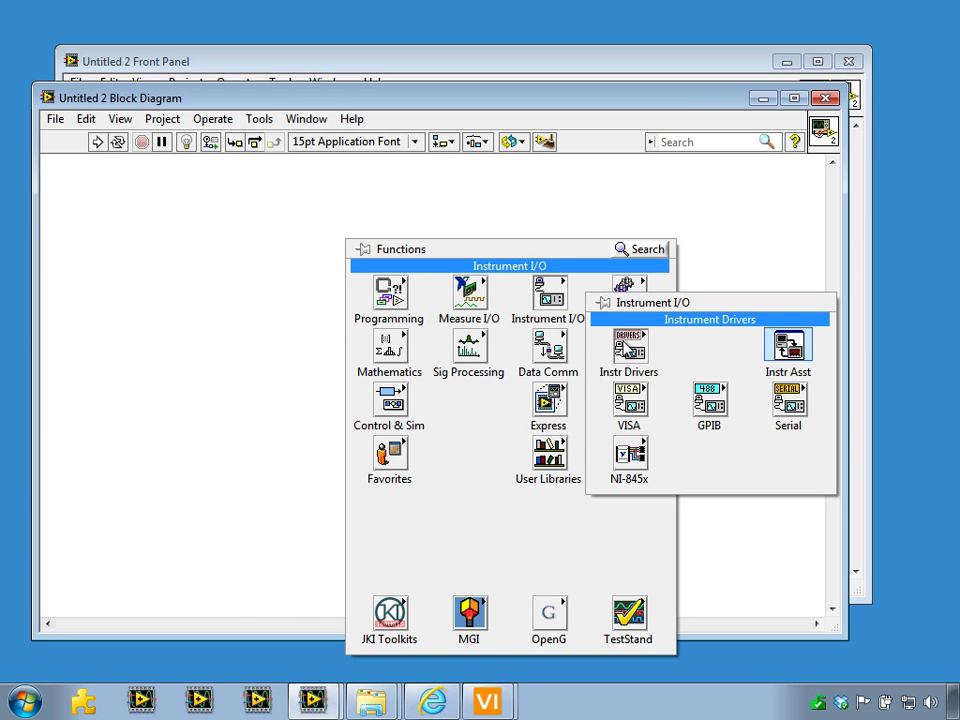
pyautogui.moveTo(629, 348)
pyautogui.moveTo(710, 400)
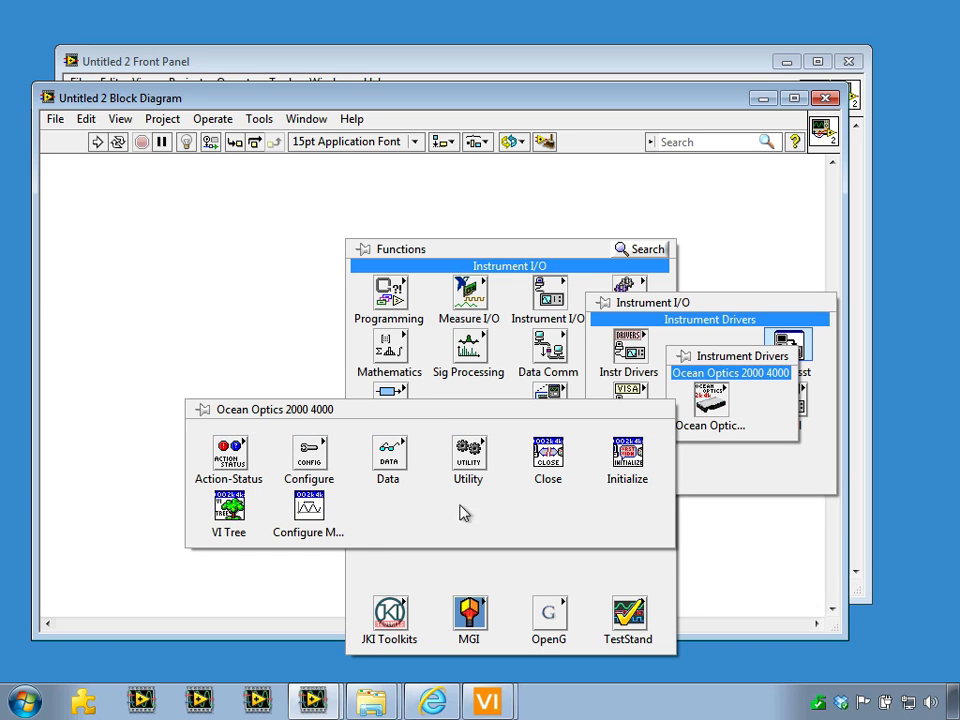
pyautogui.click(783, 64)
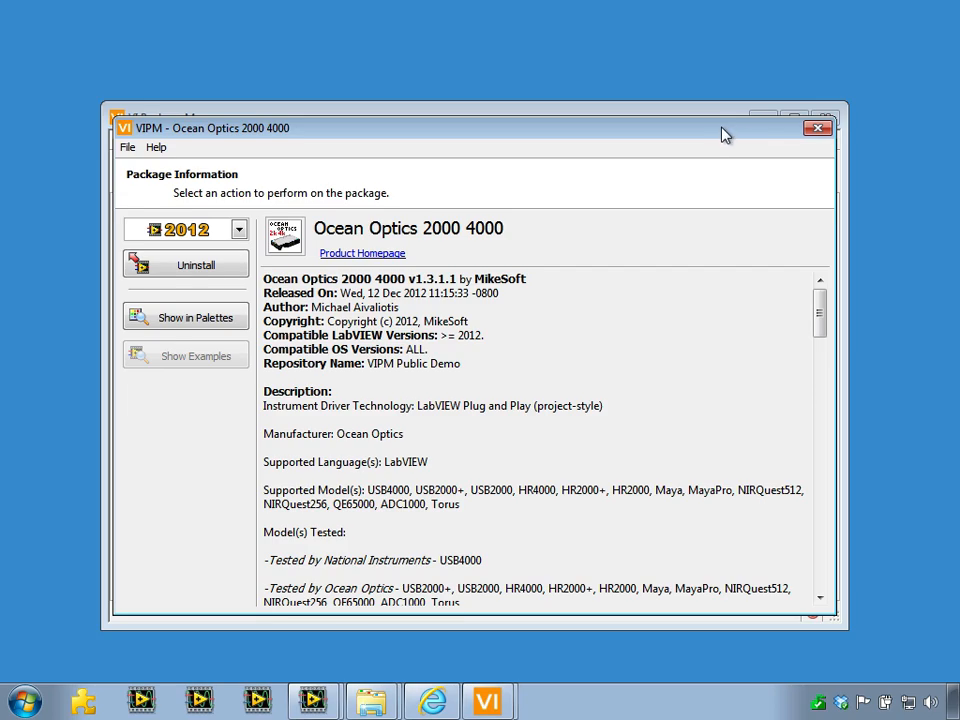
# - Close the Ocean Optics 2000 4000 package information window and return to the package list
pyautogui.moveTo(721, 127); pyautogui.dragTo(723, 133)
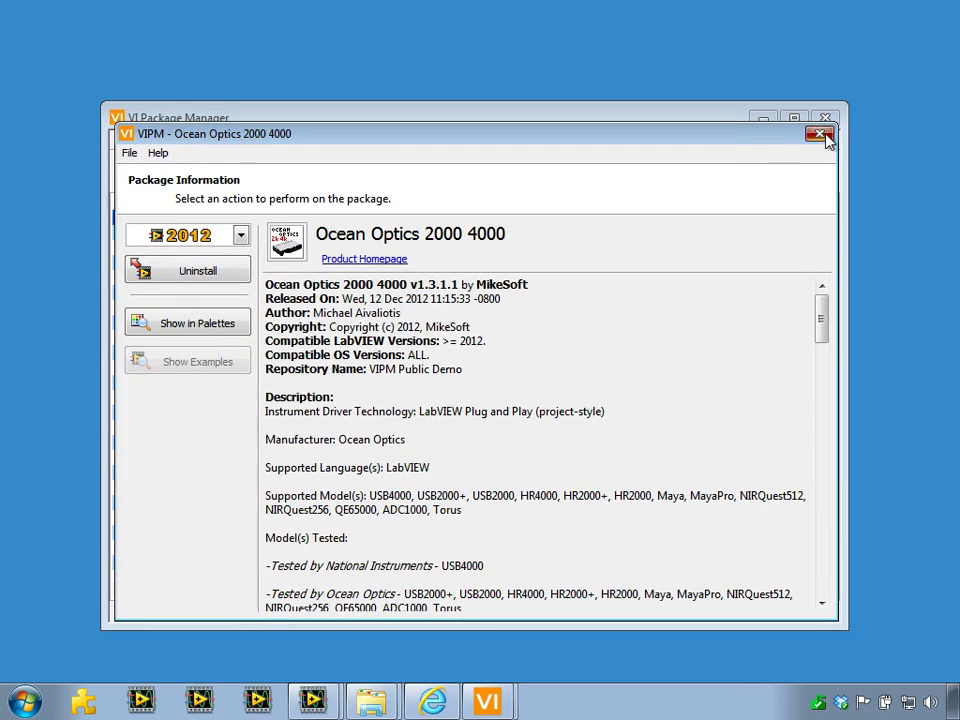
pyautogui.click(819, 134)
pyautogui.moveTo(383, 125)
pyautogui.mouseDown()
pyautogui.moveTo(332, 58)
pyautogui.moveTo(392, 109)
pyautogui.moveTo(381, 127)
pyautogui.mouseUp()
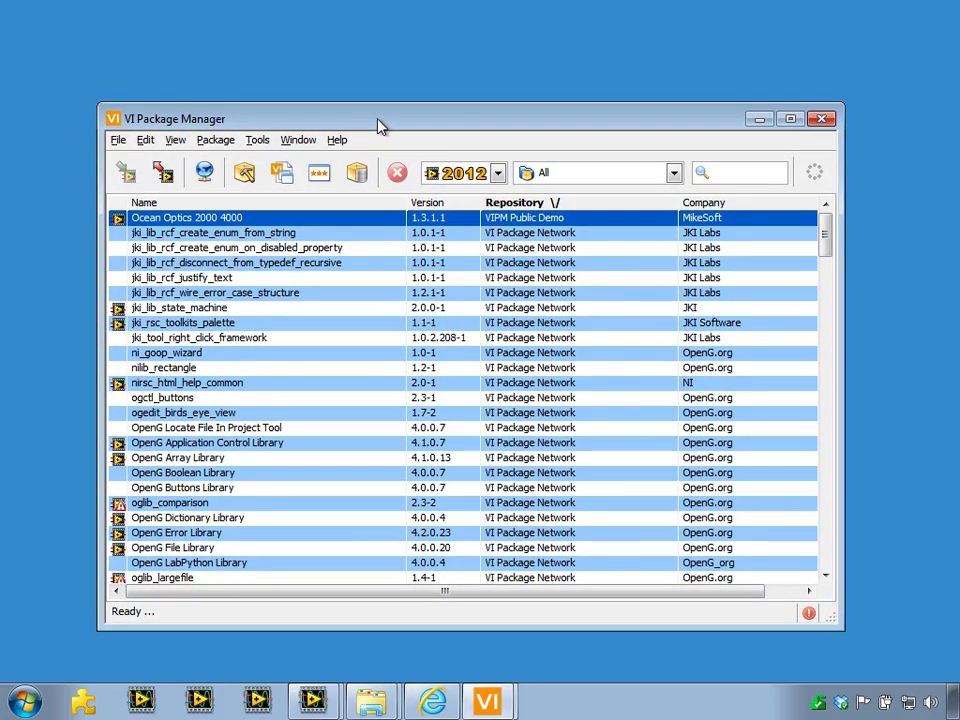
# - Open the VI Package Repository Manager and expand mikesoft_lib_ocean_optics_2000_4000 to show its published versions
pyautogui.click(358, 177)
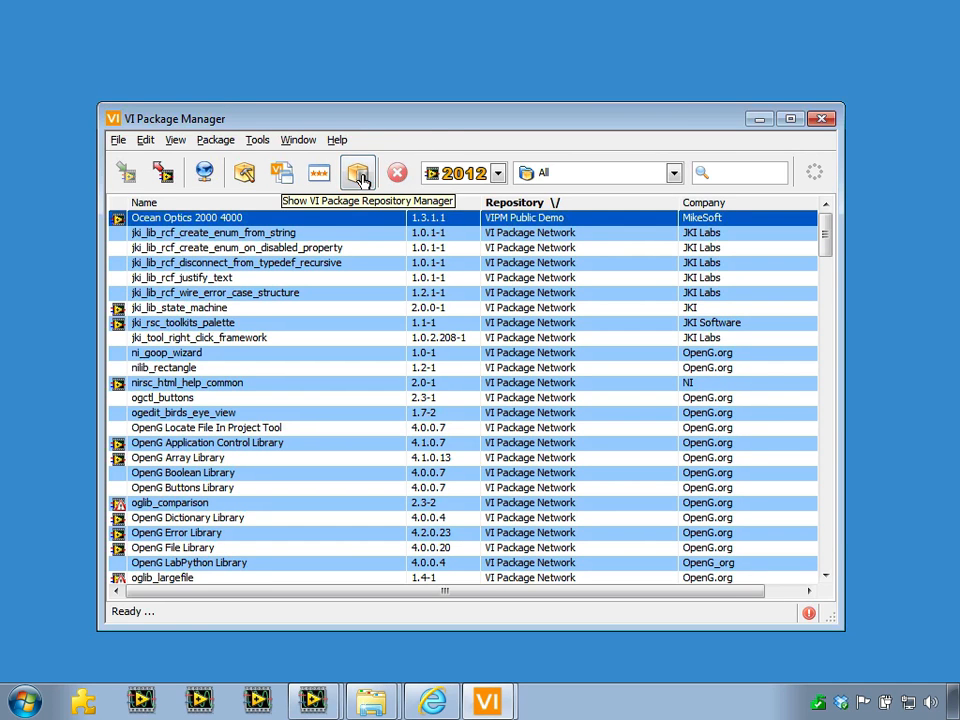
pyautogui.moveTo(357, 133); pyautogui.dragTo(241, 116)
pyautogui.click(132, 198)
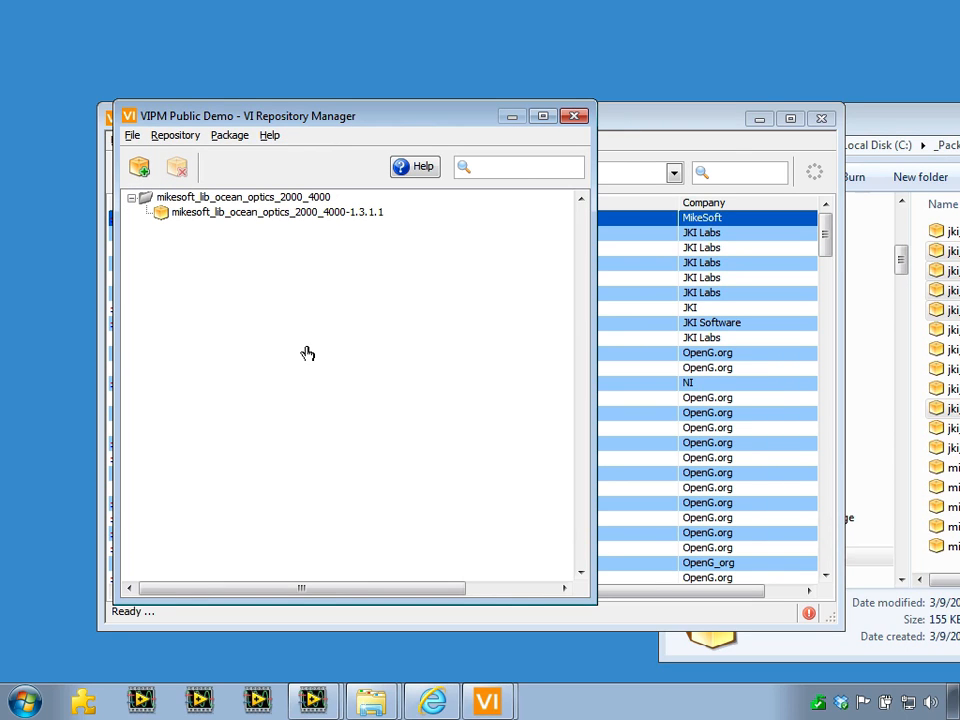
# - Publish jki_lib_mike's_awesome_controls_package-1.0.0.1, jki_lib_product_name-1.0.0.1 through 1.0.0.4 and jki_lib_test_project-1.0.0.1 through 1.0.0.3 to the VIPM Public Demo repository
pyautogui.click(139, 170)
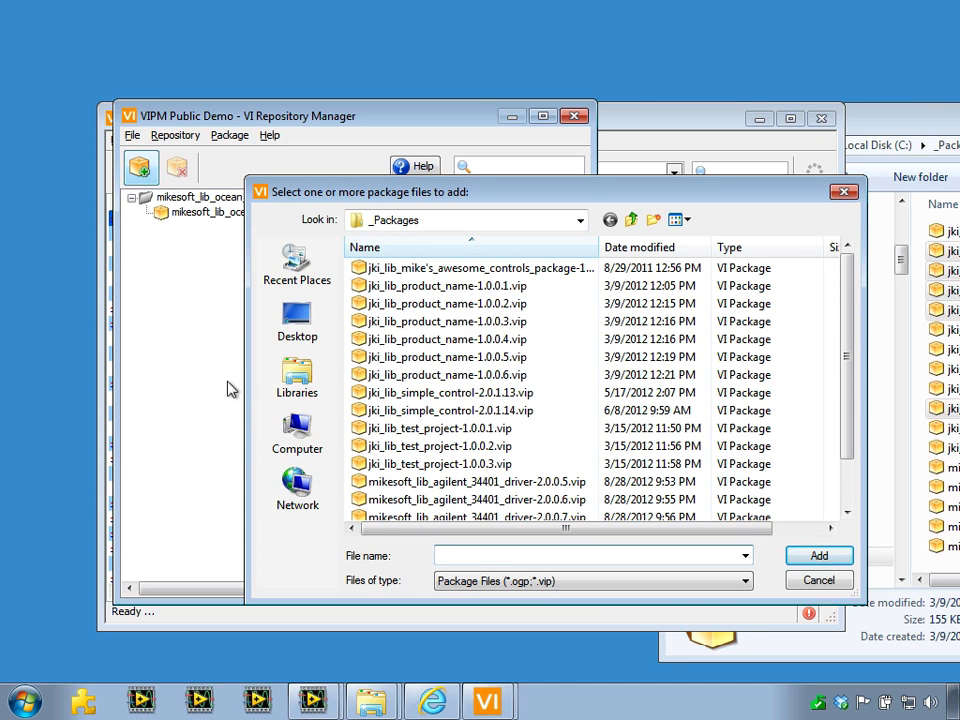
pyautogui.click(497, 287)
pyautogui.keyDown('shift'); pyautogui.click(492, 341); pyautogui.keyUp('shift')
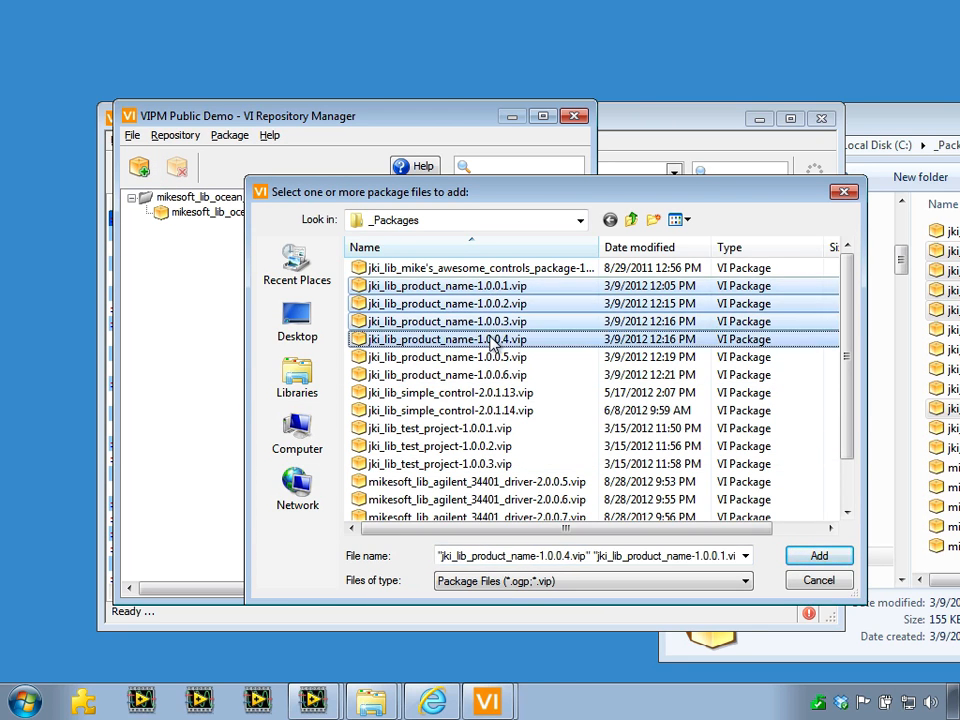
pyautogui.keyDown('ctrl'); pyautogui.click(485, 465); pyautogui.keyUp('ctrl')
pyautogui.keyDown('ctrl'); pyautogui.click(484, 428); pyautogui.keyUp('ctrl')
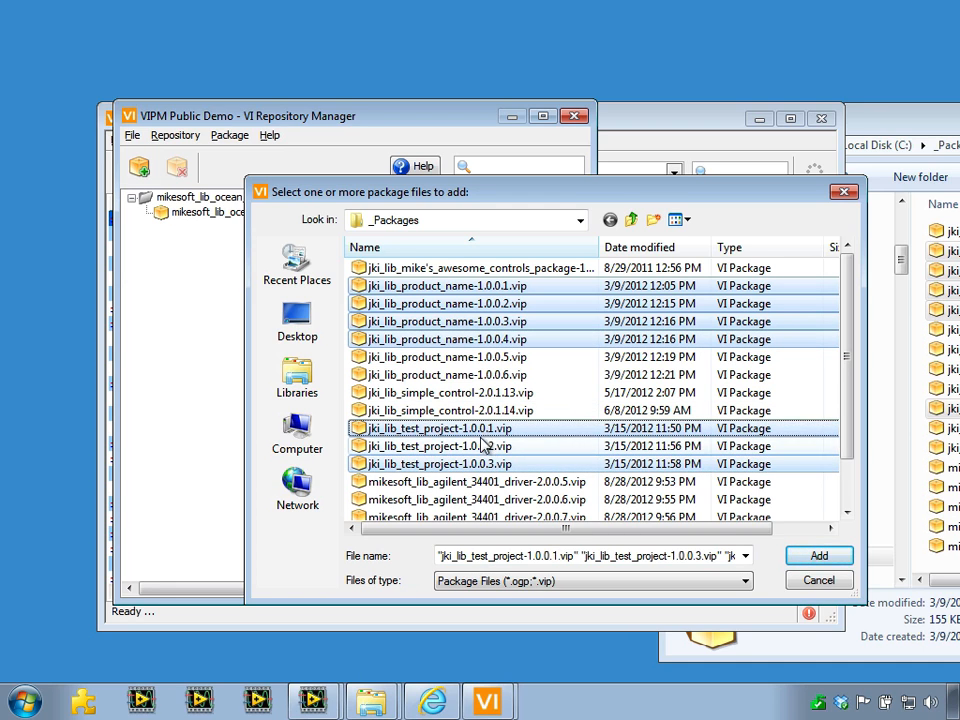
pyautogui.keyDown('ctrl'); pyautogui.click(485, 447); pyautogui.keyUp('ctrl')
pyautogui.keyDown('ctrl'); pyautogui.click(514, 270); pyautogui.keyUp('ctrl')
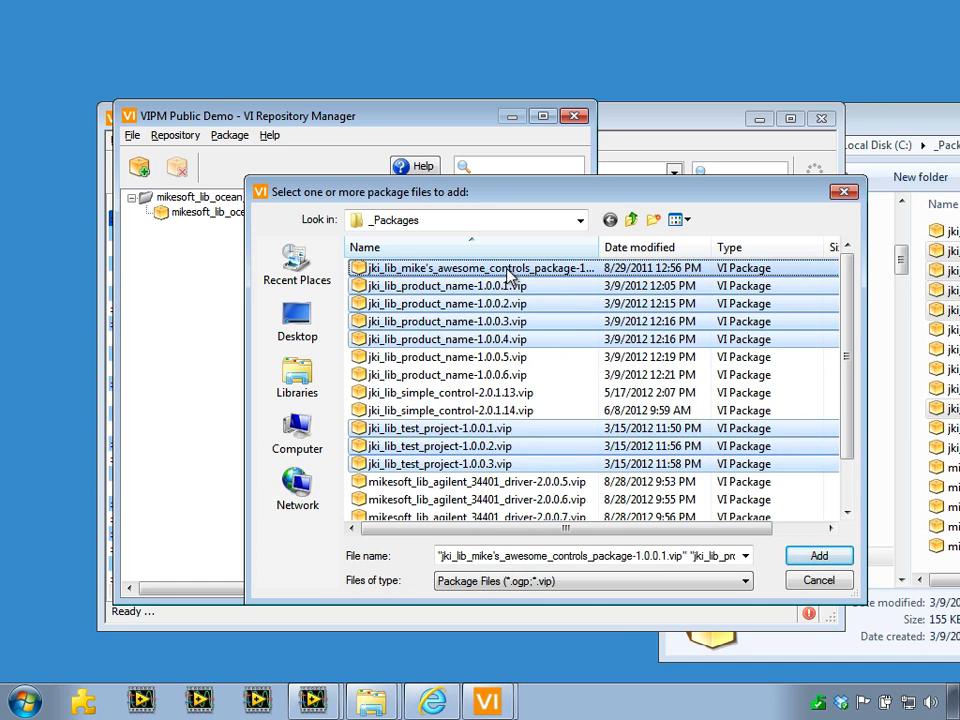
pyautogui.click(819, 557)
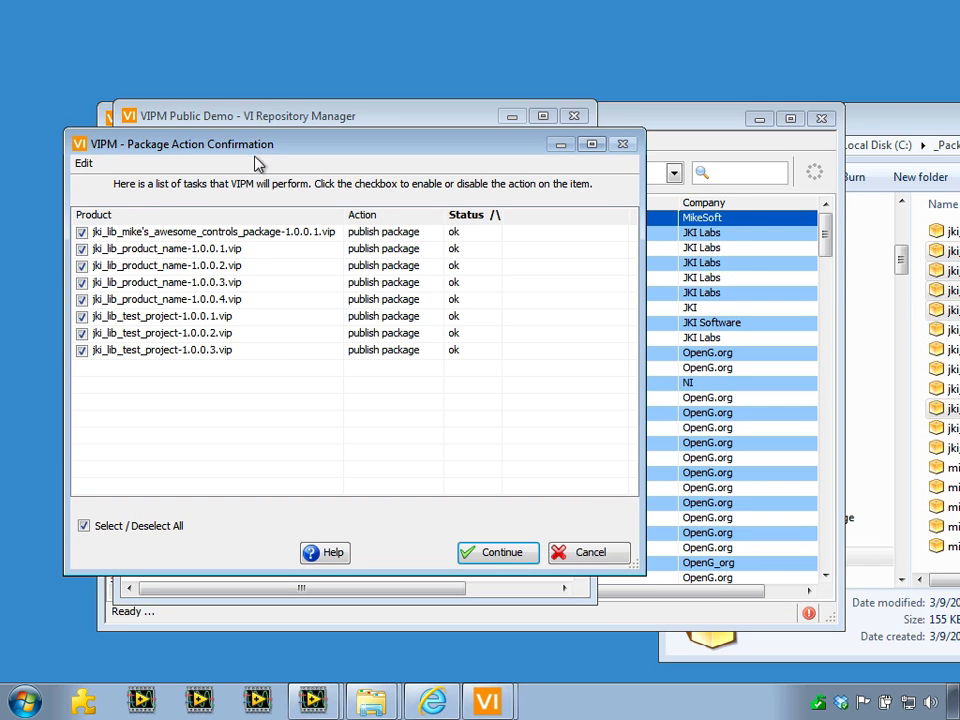
pyautogui.moveTo(258, 156); pyautogui.dragTo(352, 163)
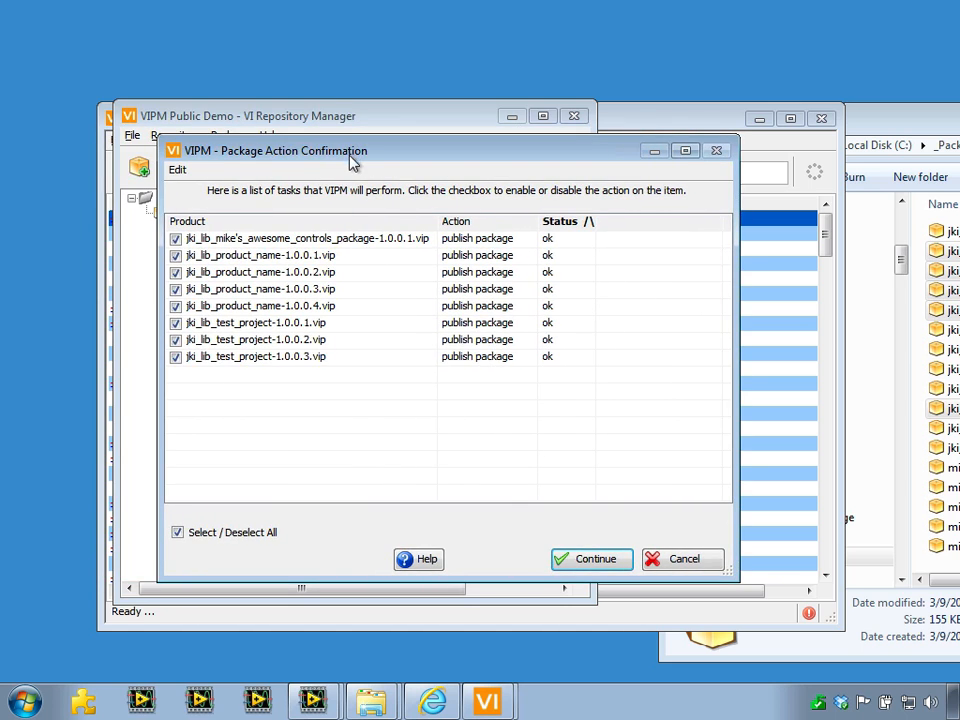
pyautogui.click(595, 559)
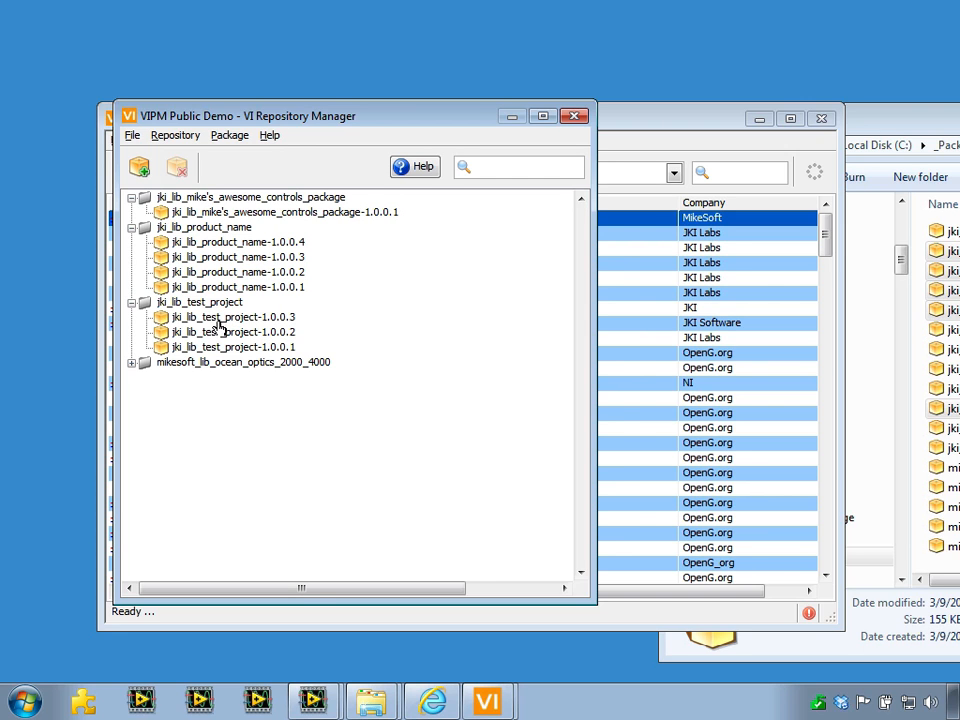
# - Switch to the File Explorer window of the Dropbox vipmpublicdemo folder to check the repository files, then minimize it
pyautogui.moveTo(396, 120); pyautogui.dragTo(455, 96)
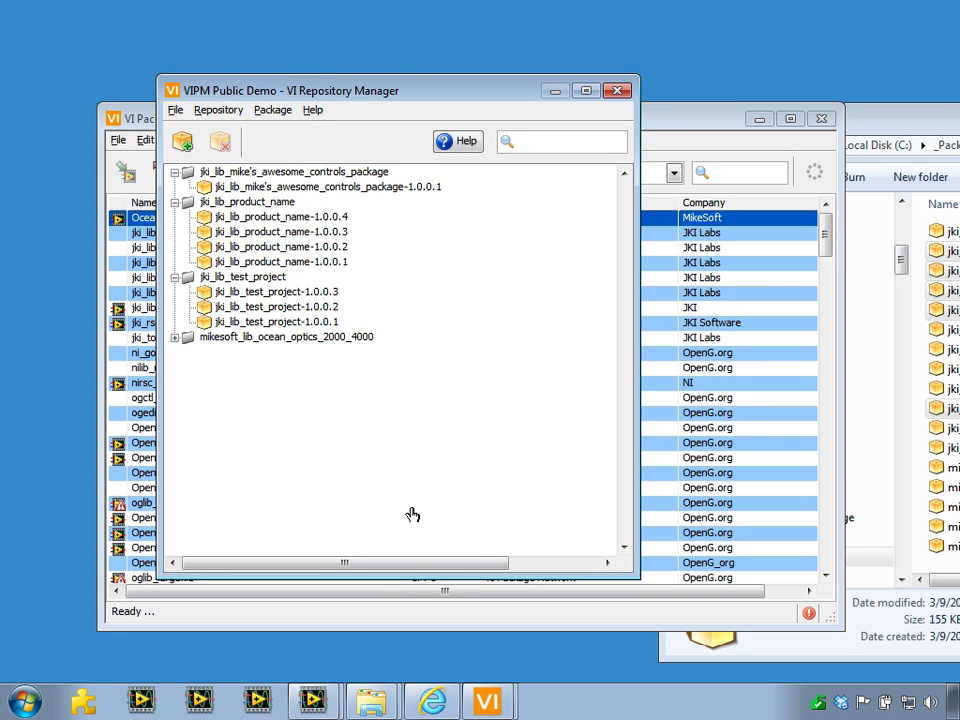
pyautogui.click(370, 697)
pyautogui.click(378, 661)
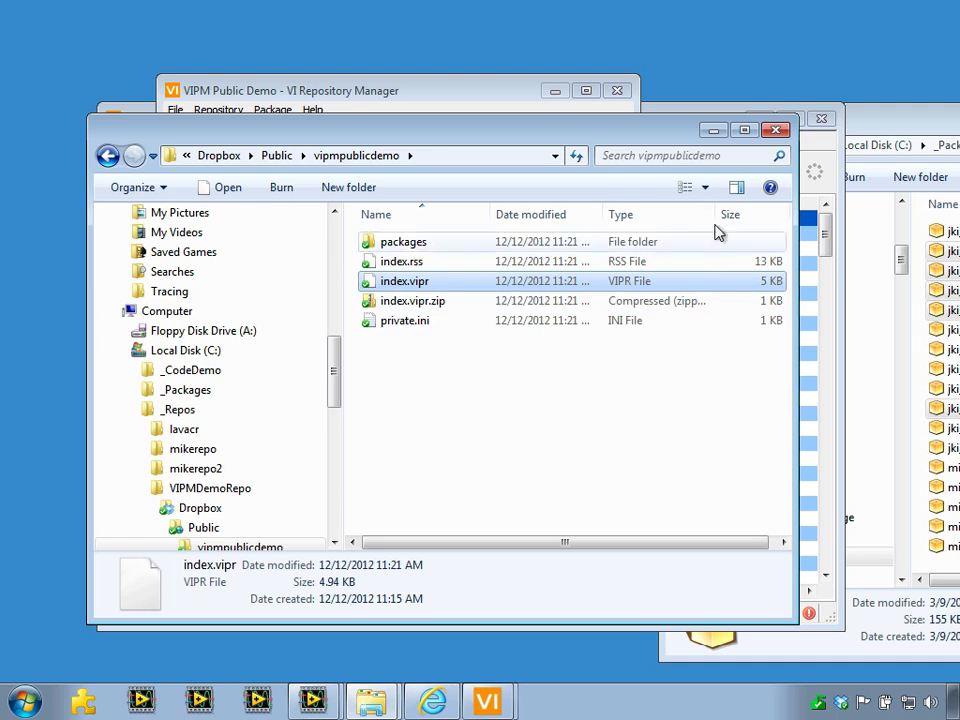
pyautogui.click(710, 134)
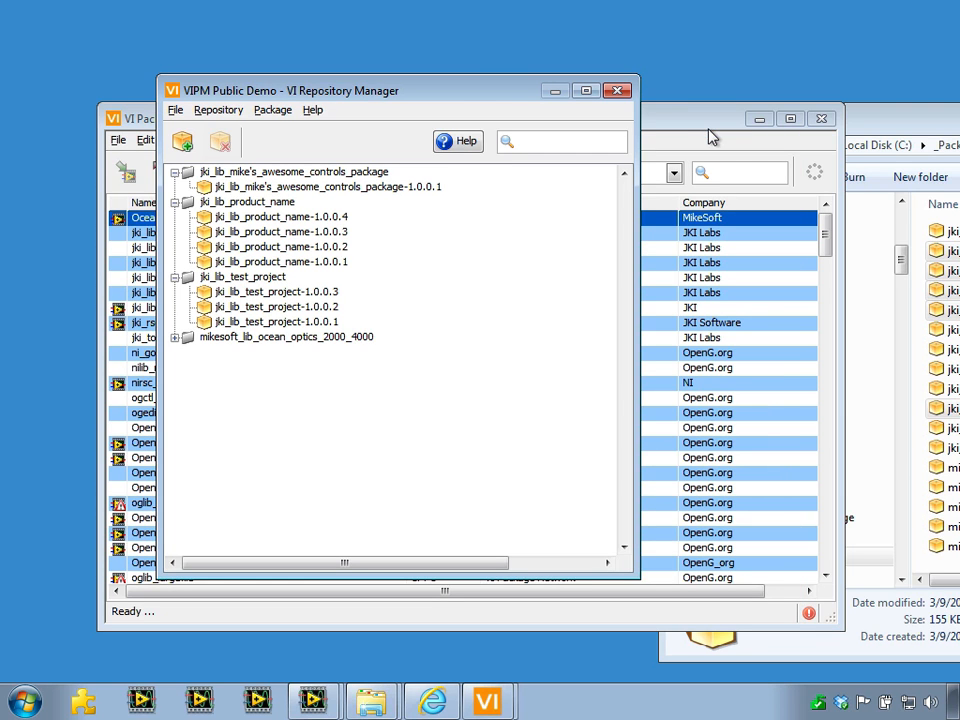
pyautogui.moveTo(487, 99); pyautogui.dragTo(557, 154)
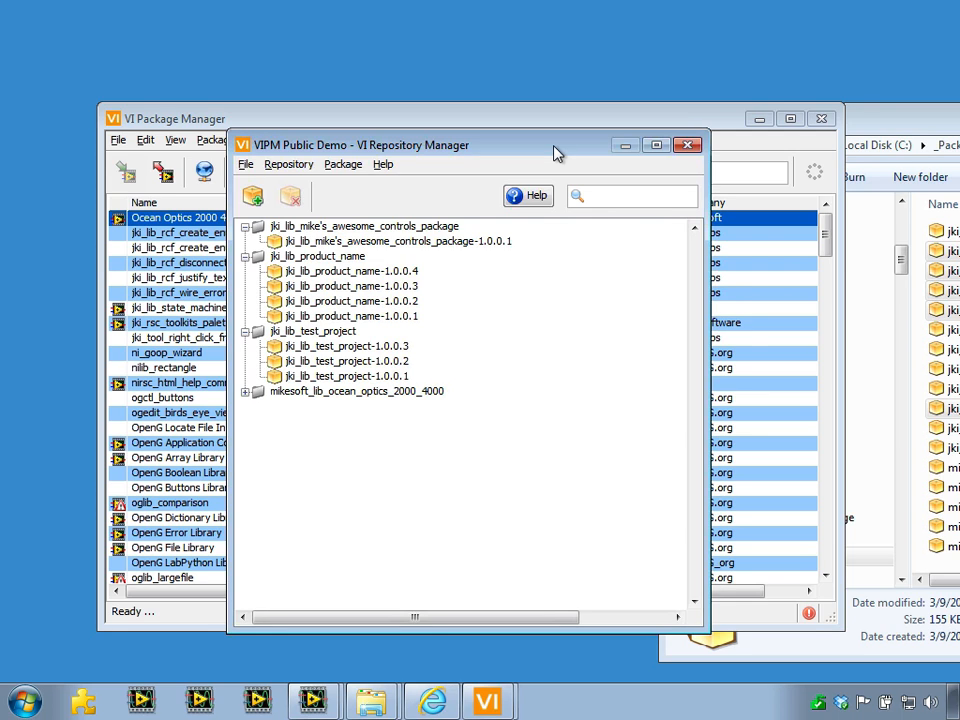
# - Close the Repository Manager, check the subscribed repositories for package updates and dismiss the result message
pyautogui.click(686, 147)
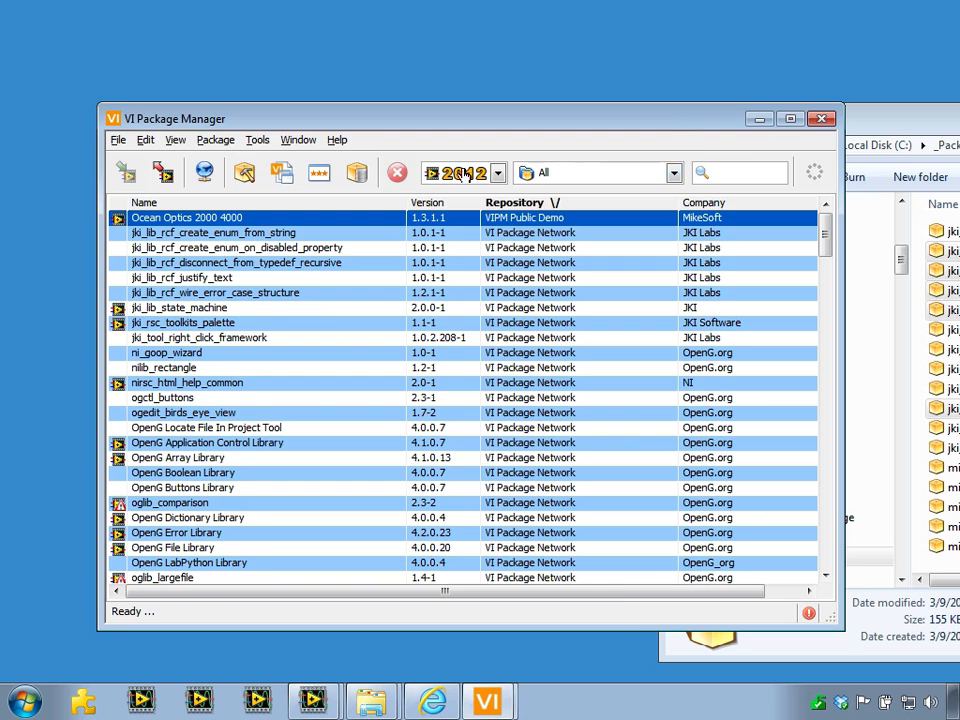
pyautogui.click(212, 170)
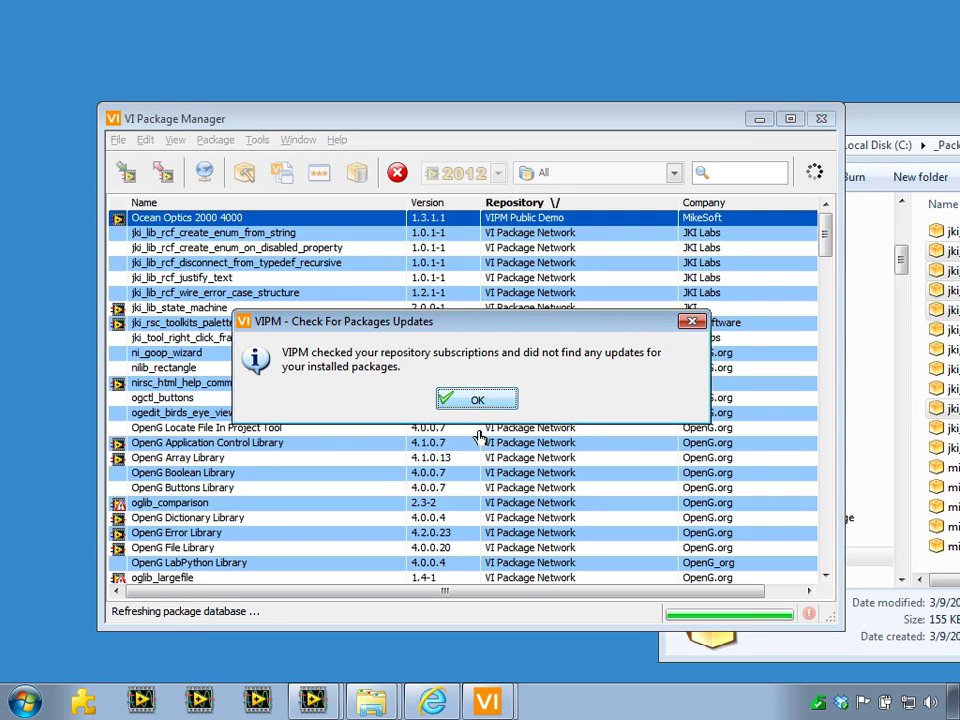
pyautogui.click(450, 398)
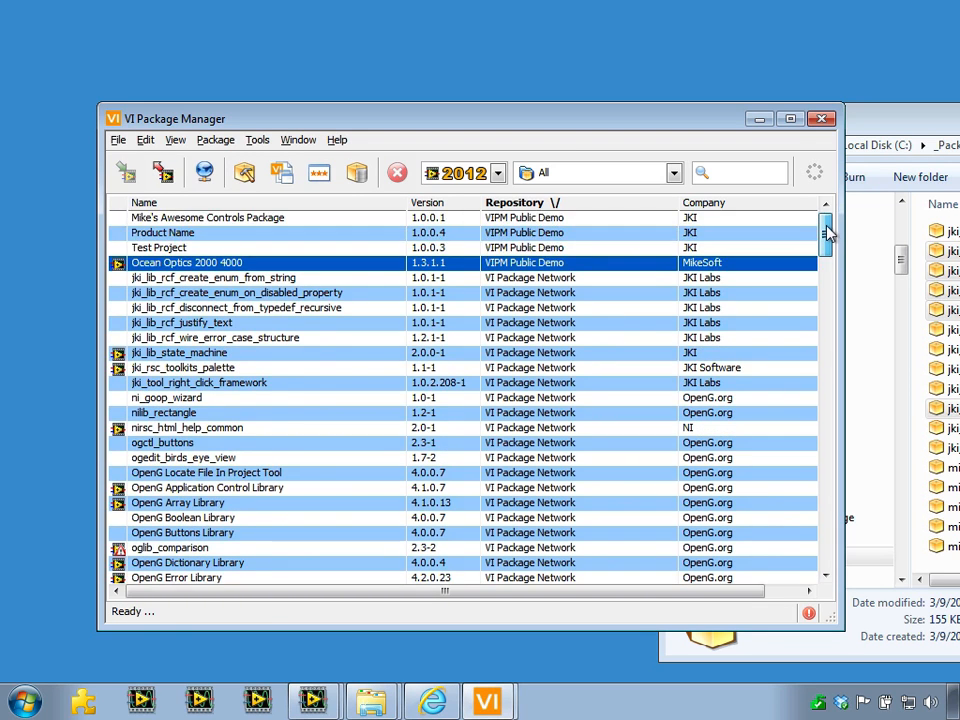
# - Look through the VIPM Public Demo packages in the package list, selecting each one in turn
pyautogui.click(264, 236)
pyautogui.click(271, 249)
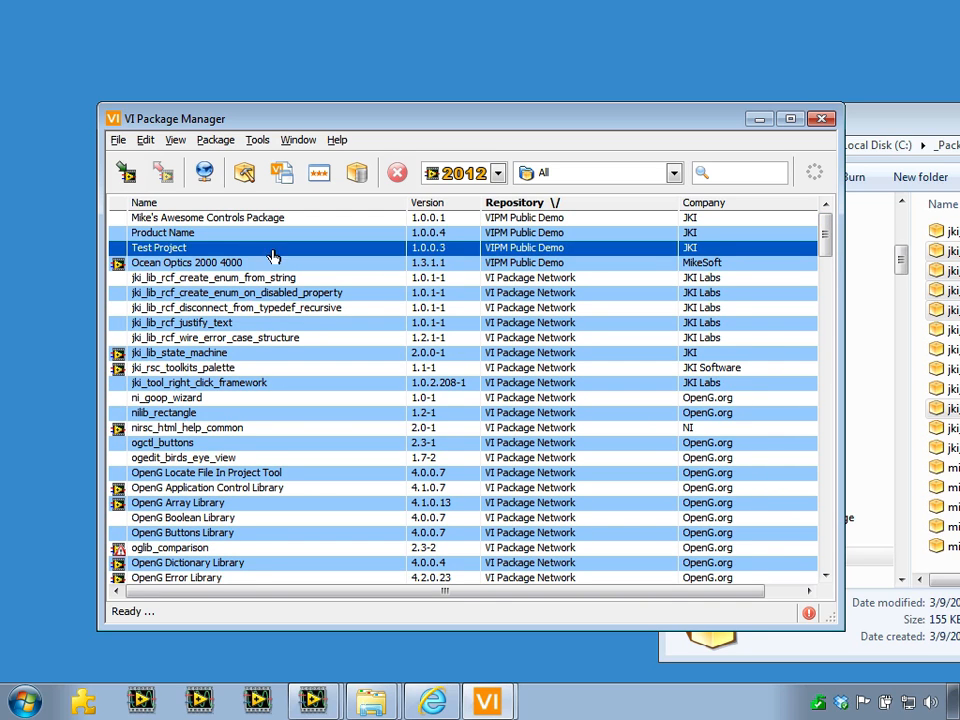
pyautogui.click(271, 262)
pyautogui.click(270, 250)
pyautogui.click(271, 233)
pyautogui.click(273, 218)
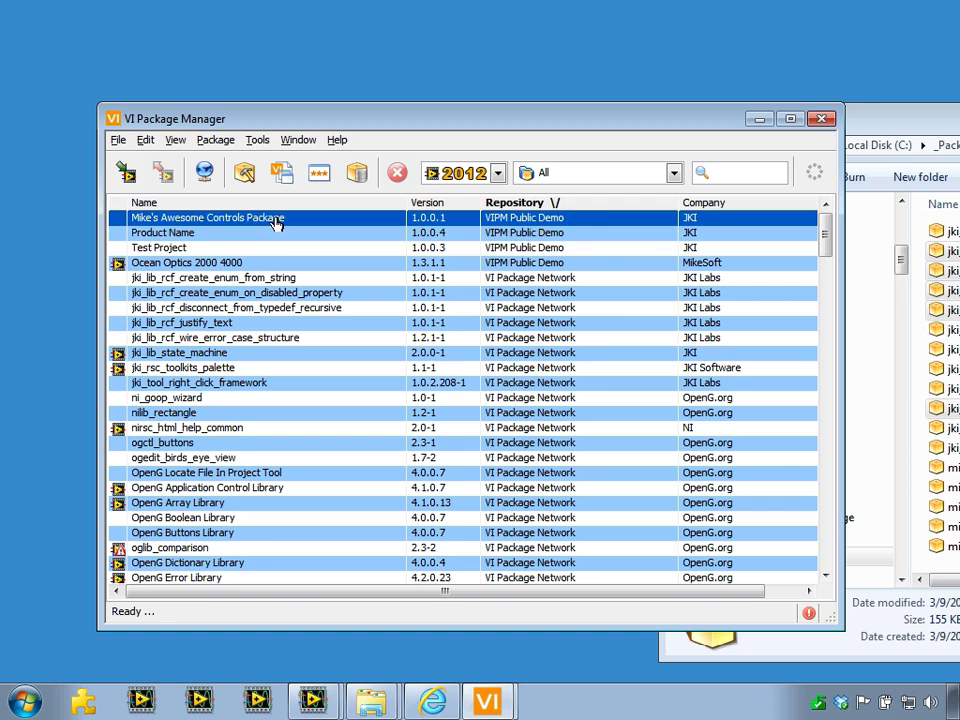
pyautogui.click(272, 233)
pyautogui.click(272, 250)
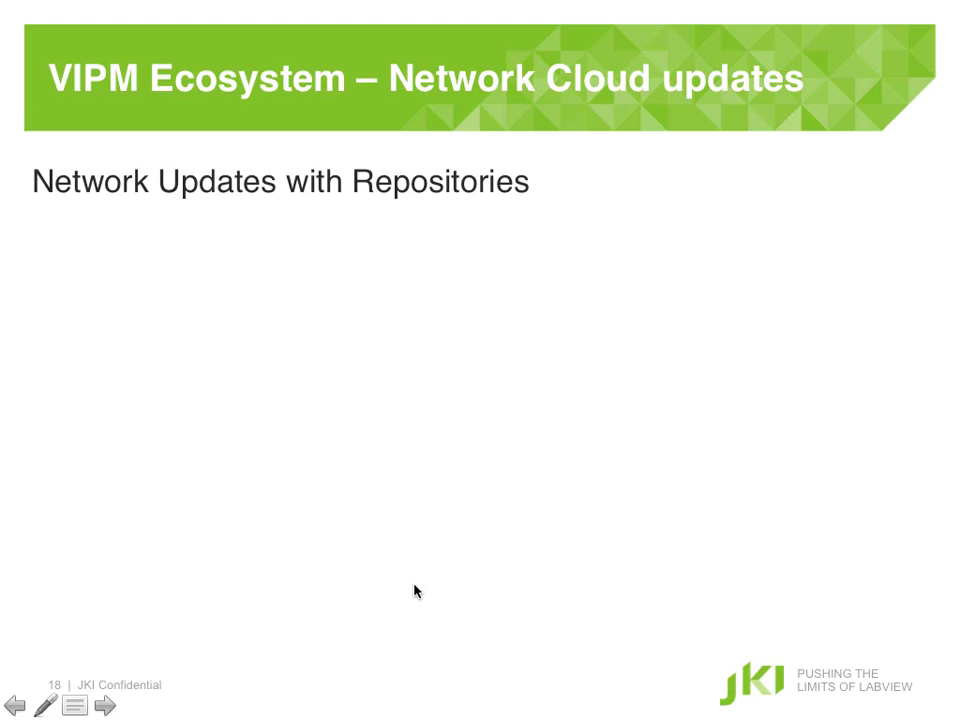
pyautogui.press('Right')
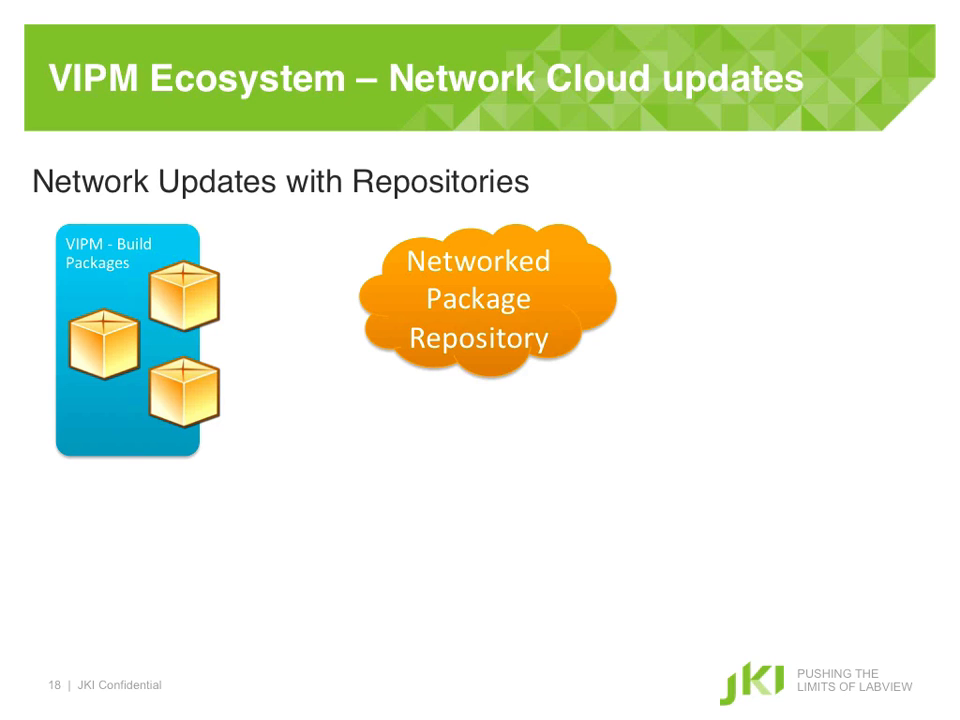
pyautogui.press('Right')
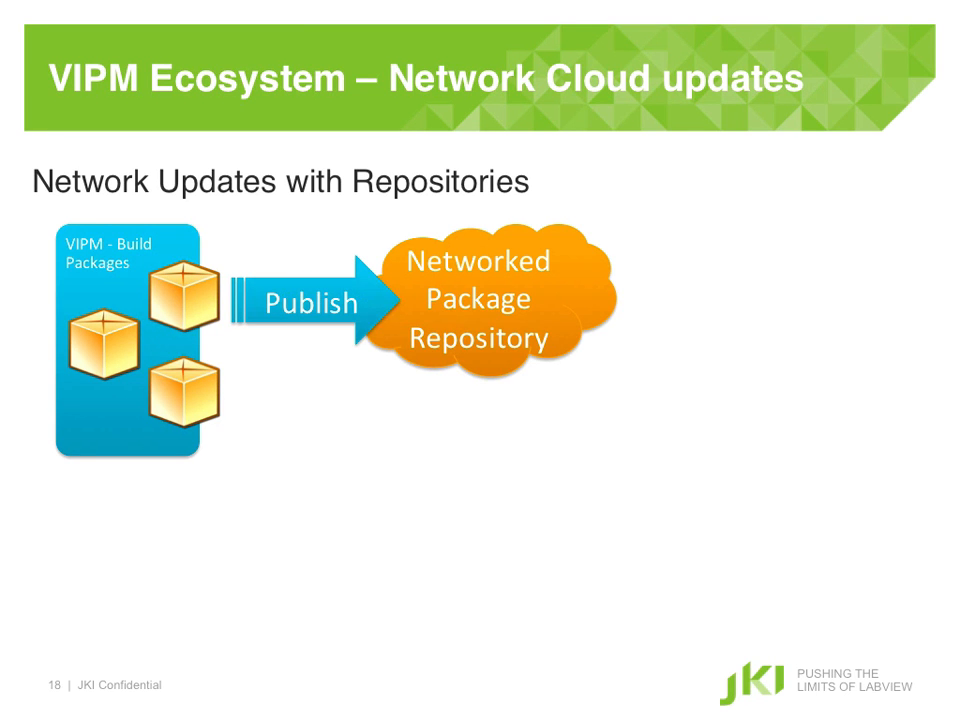
pyautogui.press('Right')
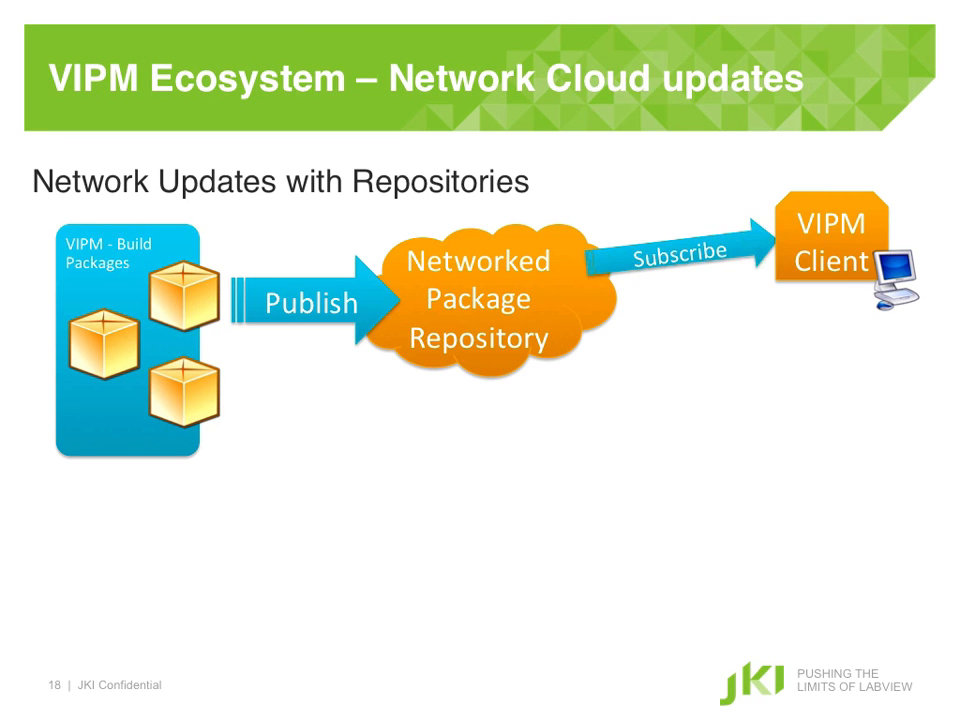
pyautogui.press('Right')
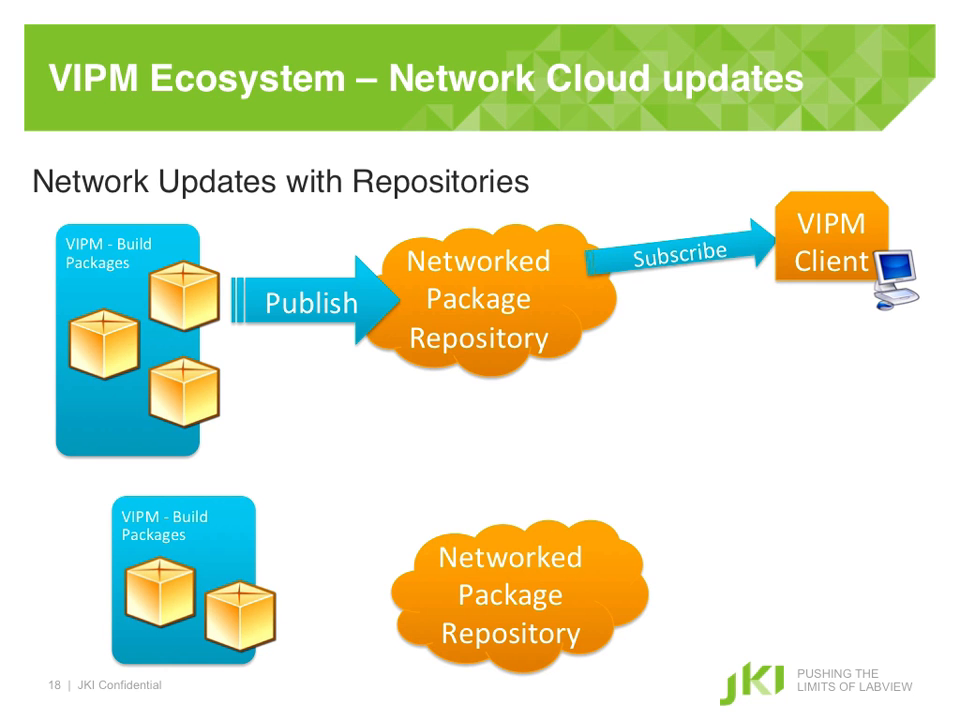
pyautogui.press('Right')
pyautogui.press('Right')
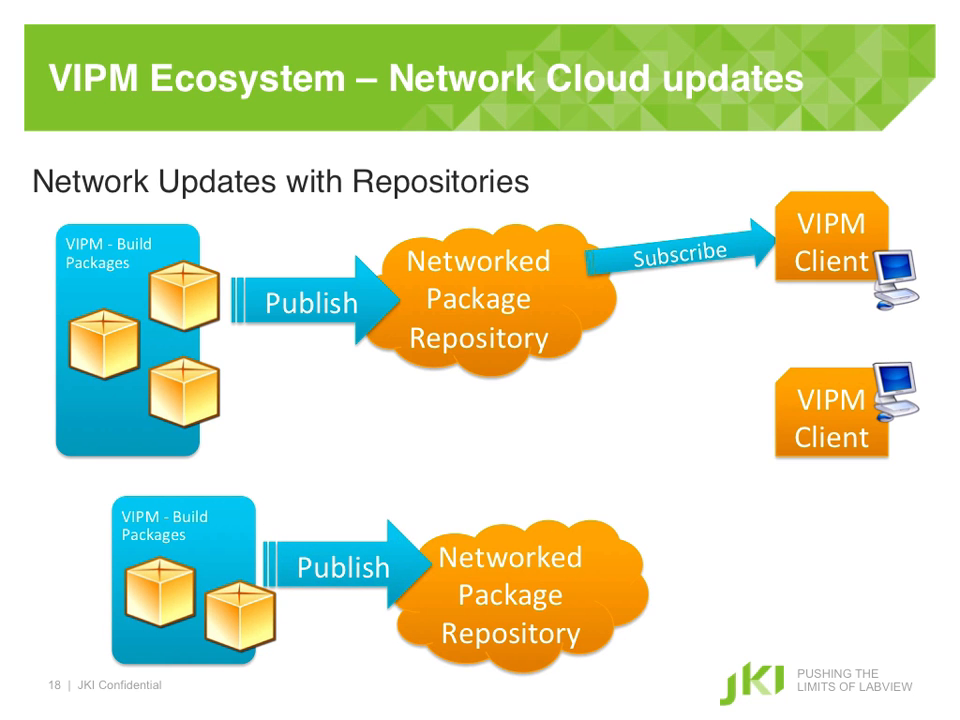
pyautogui.press('Right')
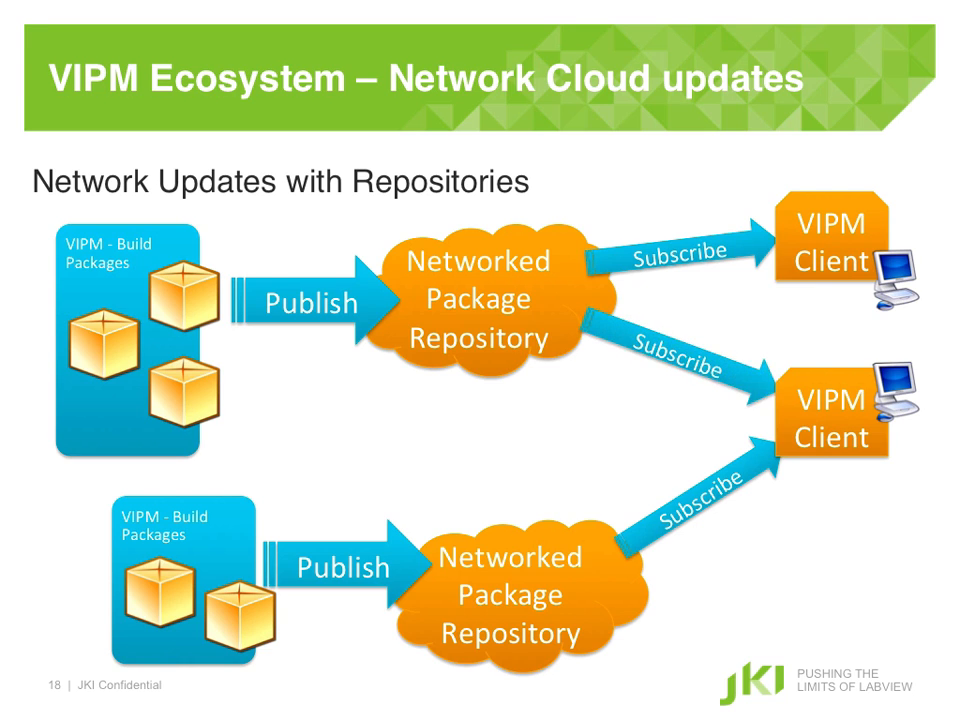